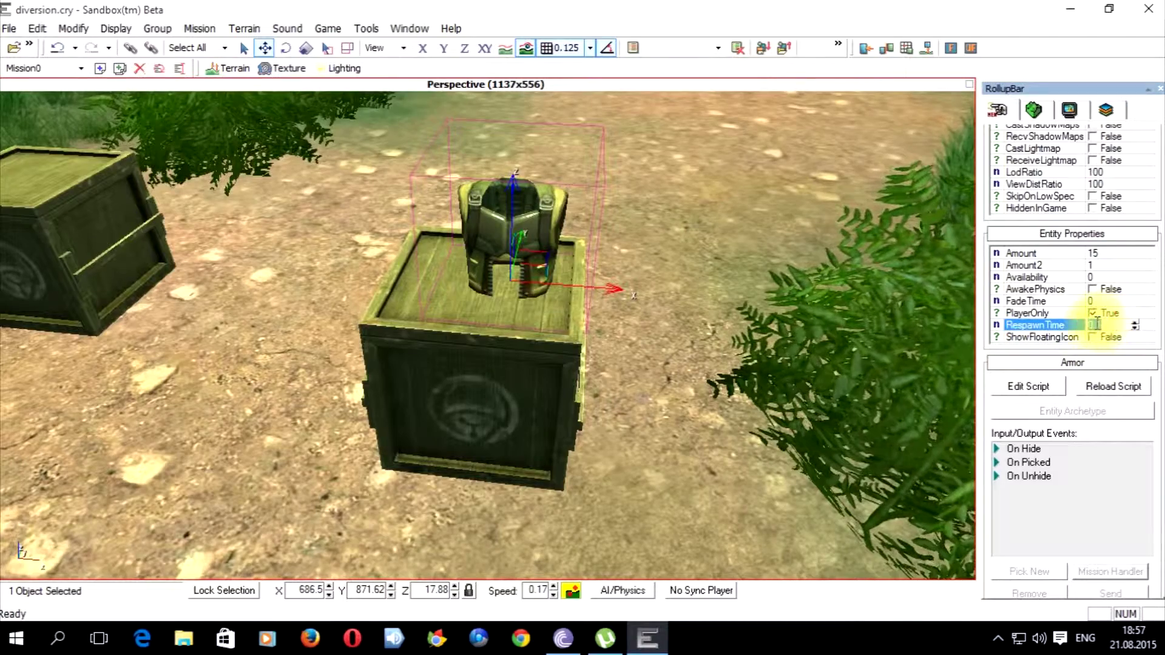
# - Set the armor pickup's RespawnTime to 3 and deselect it
pyautogui.write('3')
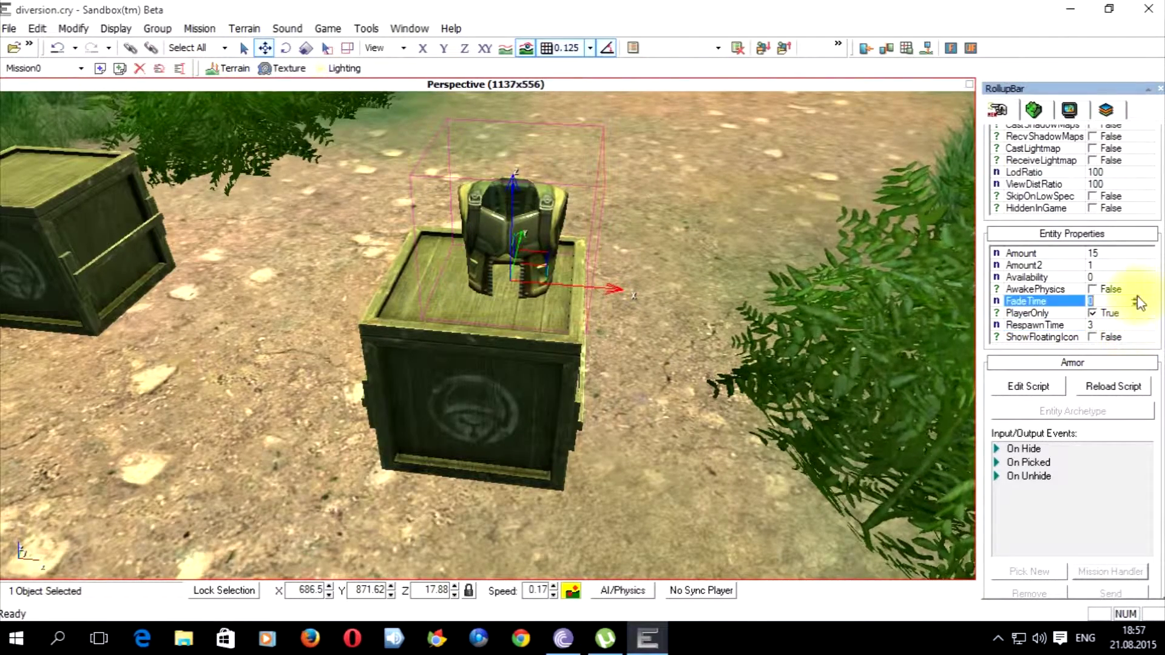
pyautogui.click(728, 276)
pyautogui.scroll(-5, 729, 275)
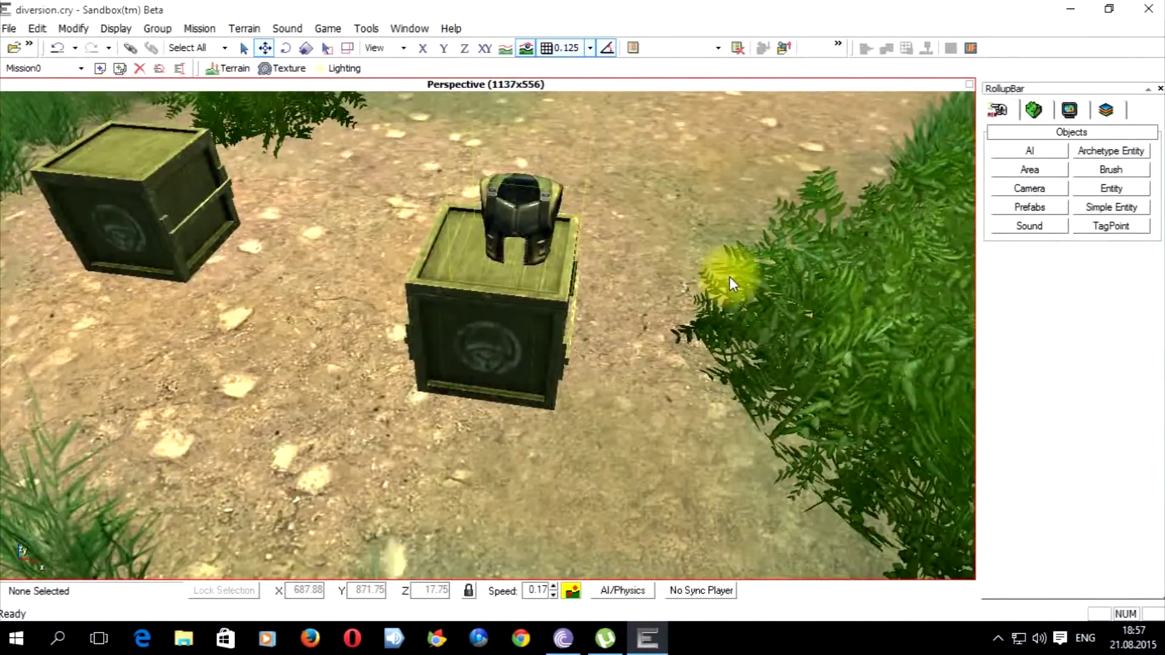
# - Playtest the armor pickup's respawn by collecting it from the crate and backing away to watch it, and leave game mode
pyautogui.hotkey('ctrl', 'g')
pyautogui.press('w')
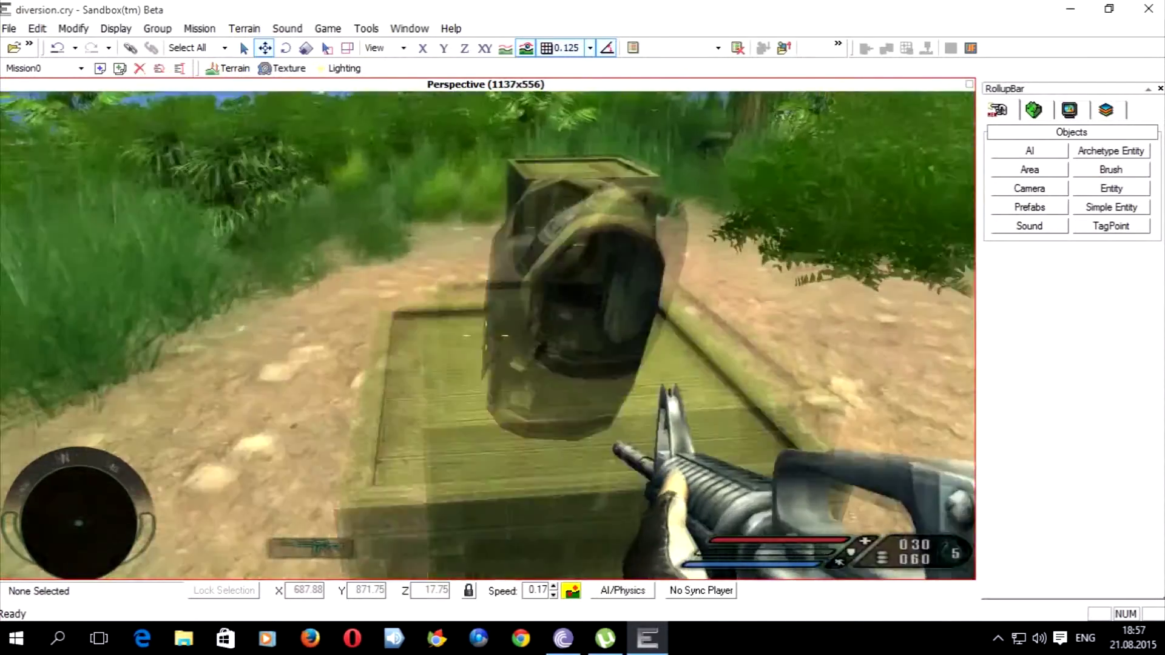
pyautogui.press('s')
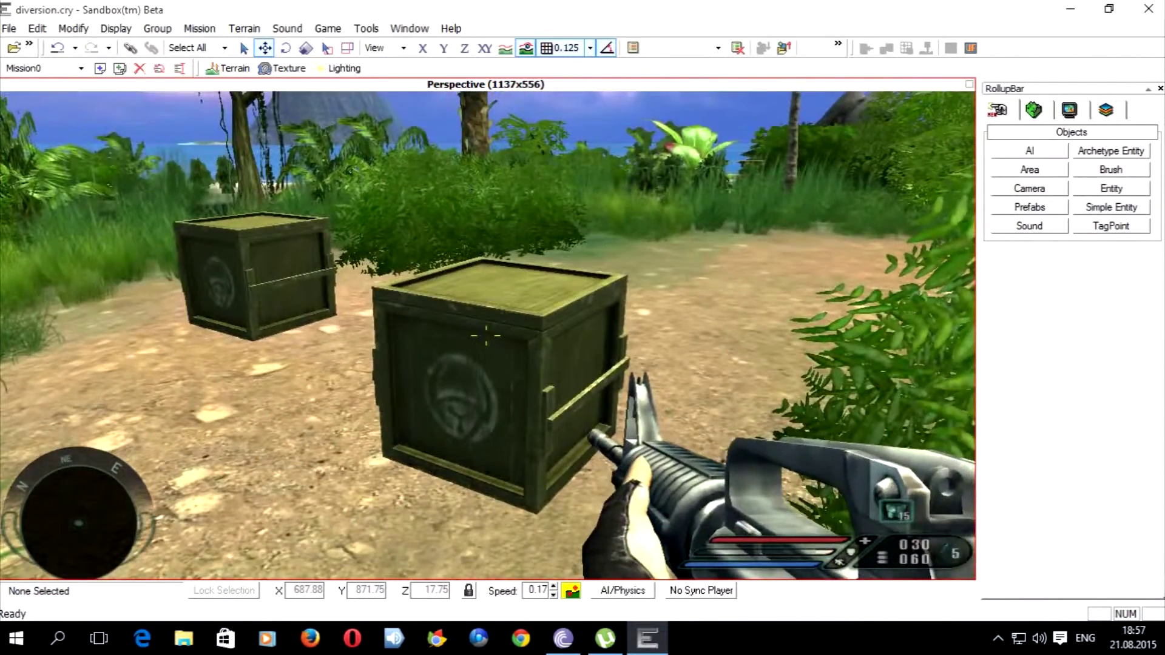
pyautogui.press('s')
pyautogui.press('w')
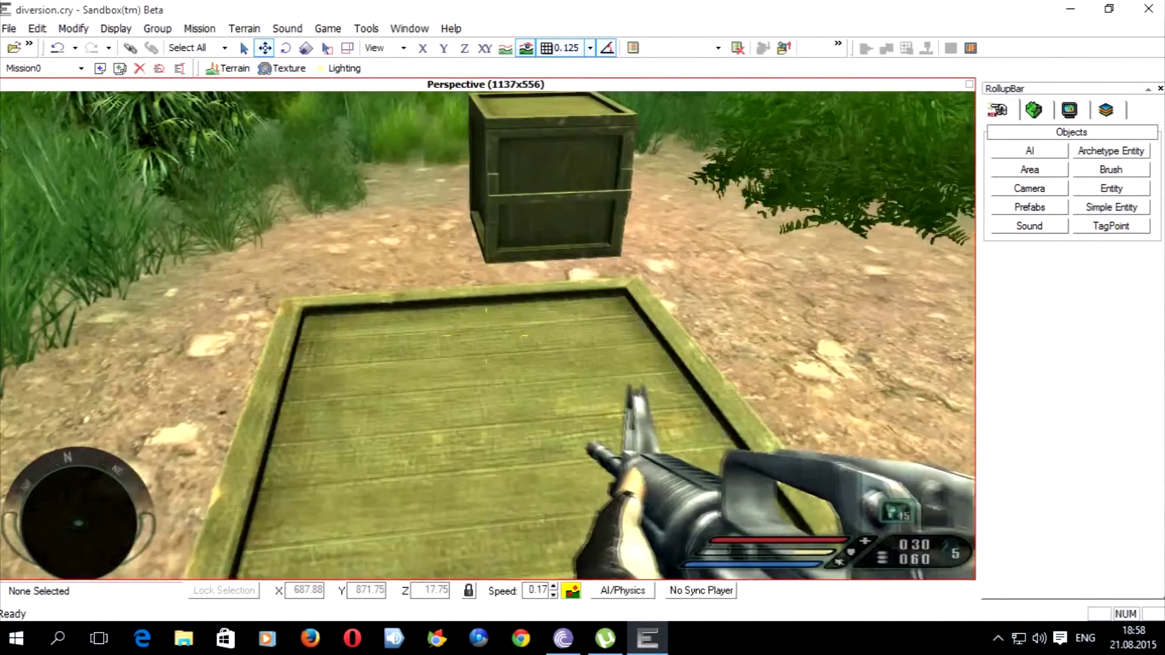
pyautogui.press('s')
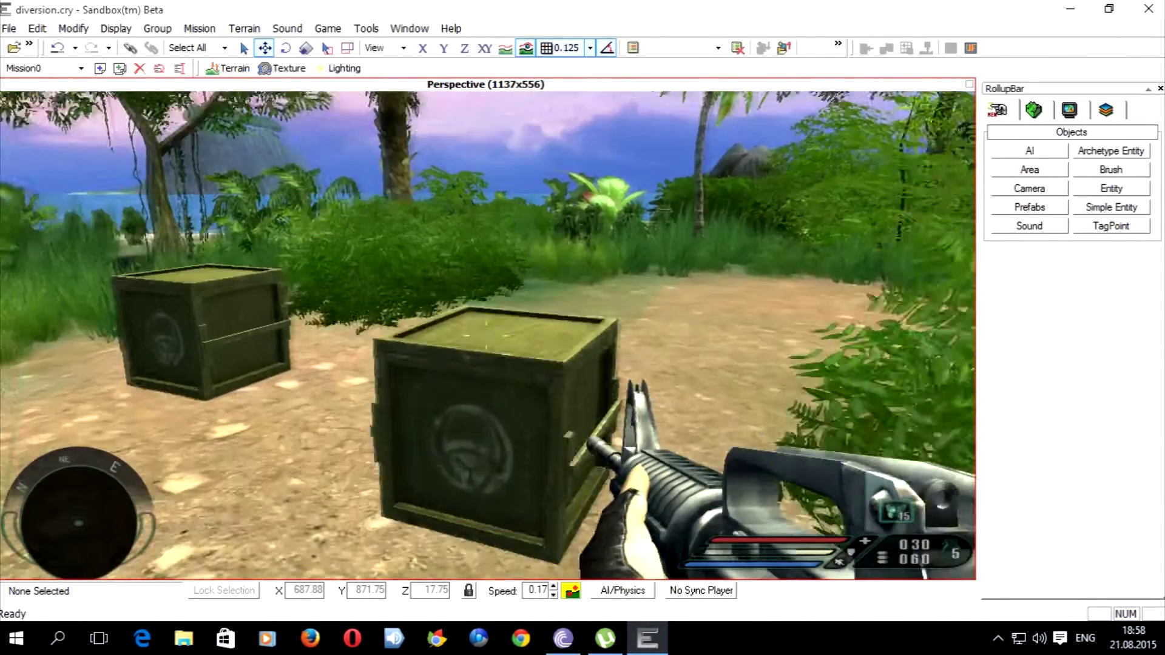
pyautogui.press('s')
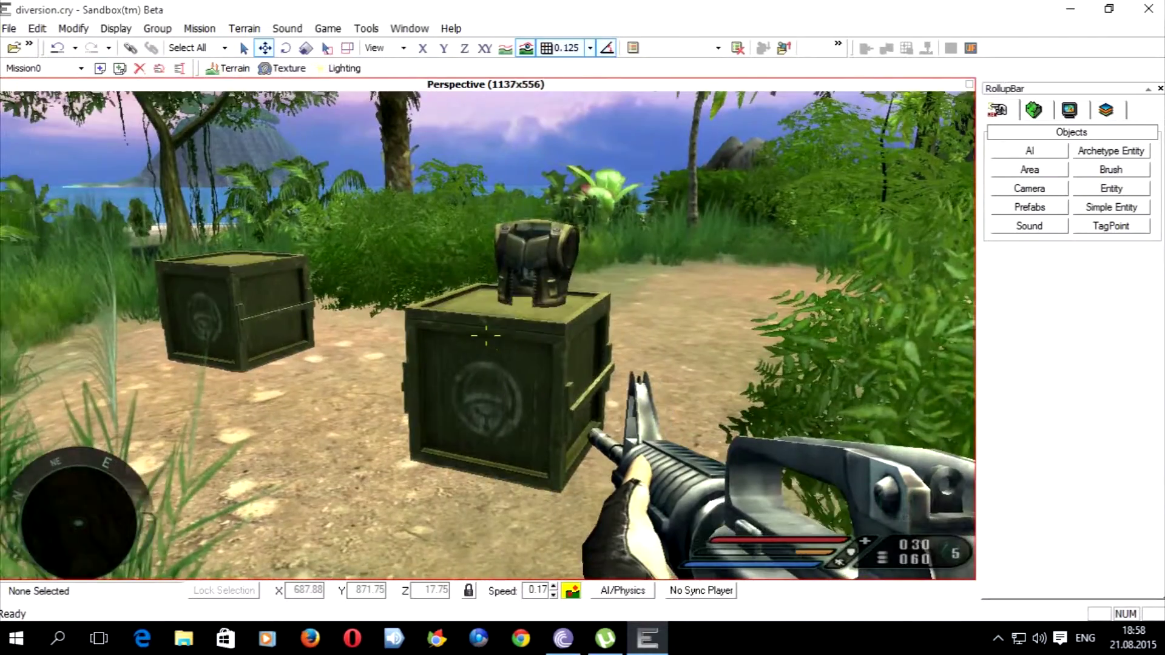
pyautogui.press('Escape')
# - Set the Amount property of the armor pickup on the crate to 50 and deselect it
pyautogui.moveTo(592, 340); pyautogui.dragTo(613, 322, button='right')
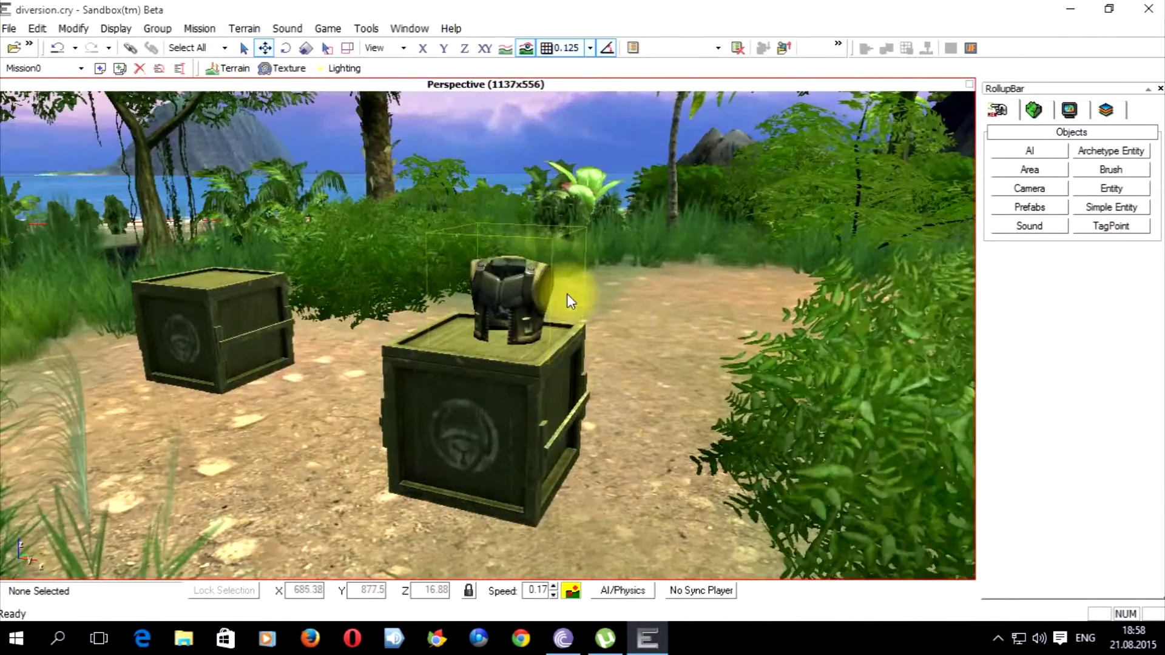
pyautogui.click(548, 287)
pyautogui.scroll(-5, 1156, 507)
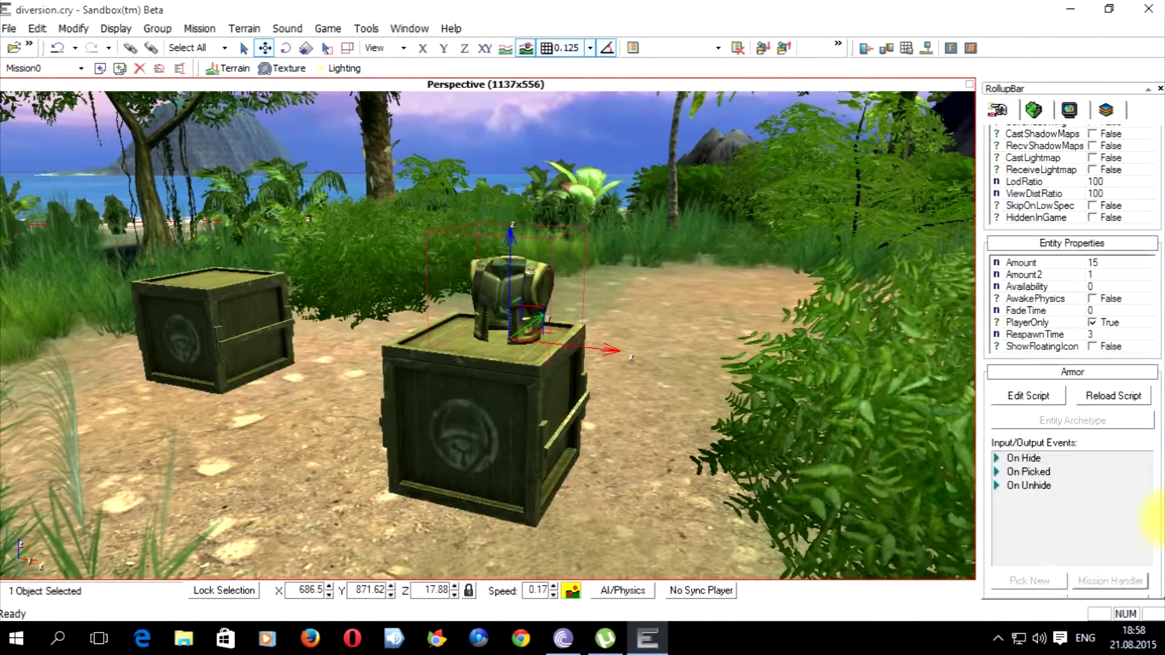
pyautogui.scroll(1, 1156, 507)
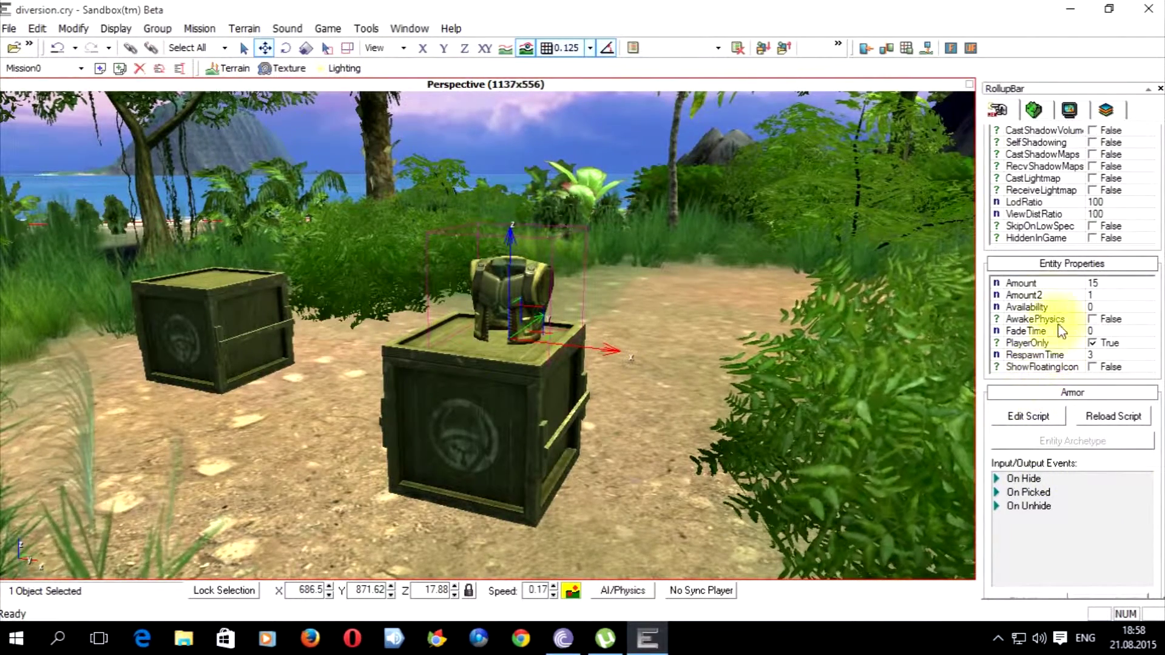
pyautogui.moveTo(744, 322); pyautogui.dragTo(744, 325, button='right')
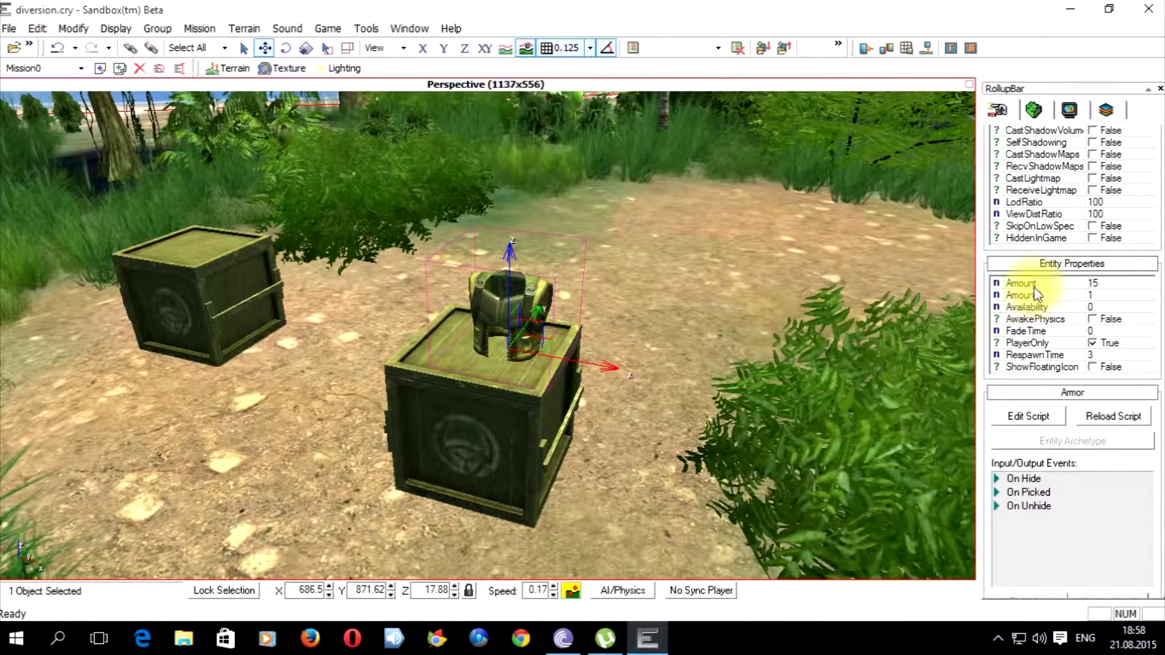
pyautogui.click(1102, 284)
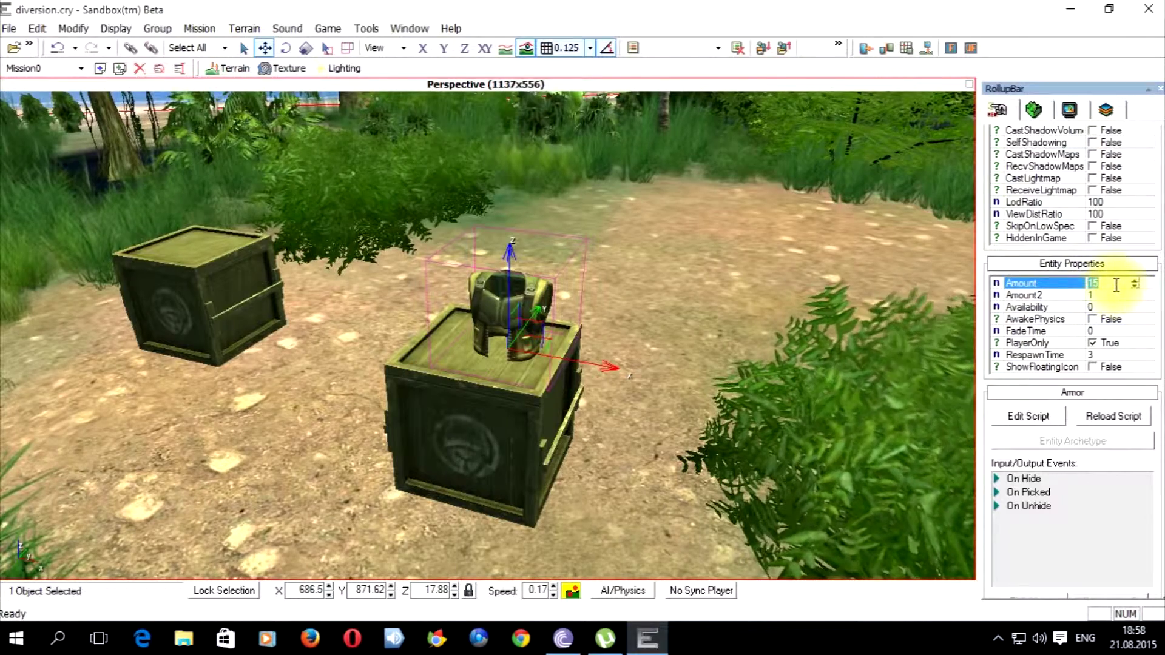
pyautogui.moveTo(700, 416); pyautogui.dragTo(701, 417, button='right')
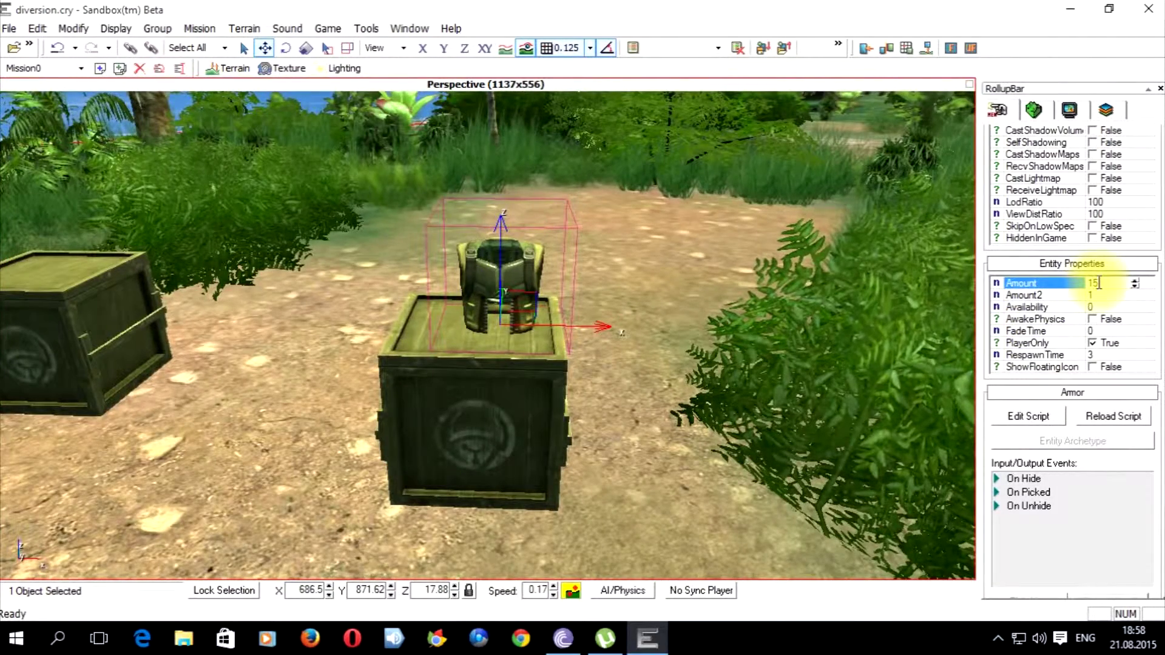
pyautogui.write('5')
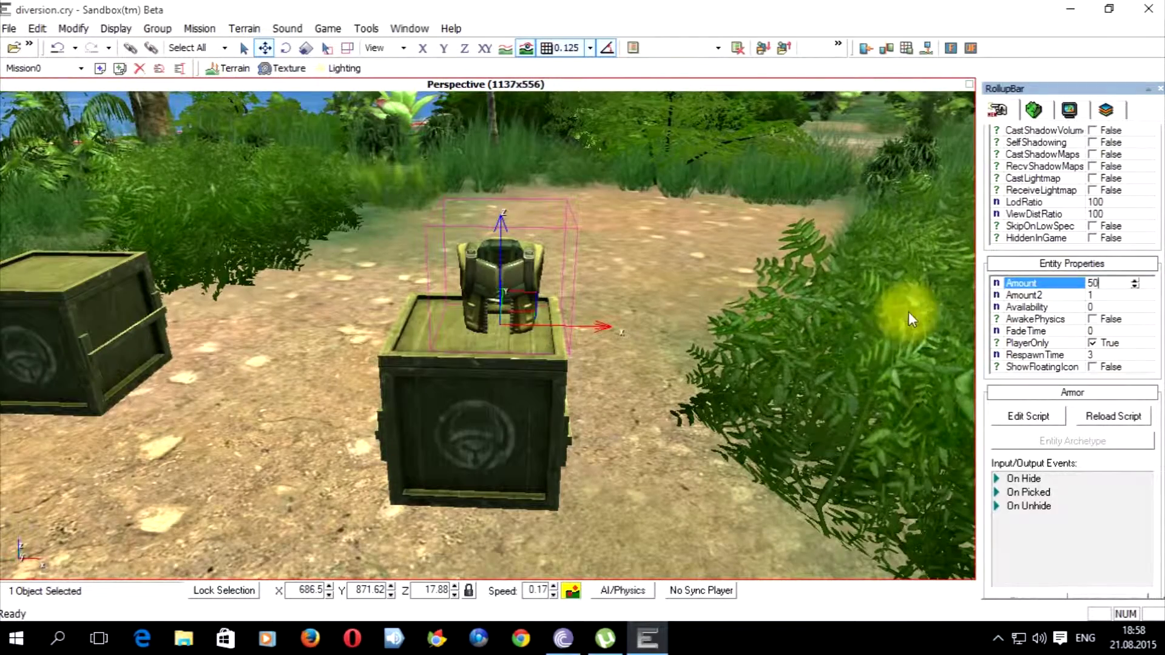
pyautogui.click(810, 319)
# - Enter game mode, collect the armor to check how much it gives, walk around the crate, and exit the game
pyautogui.hotkey('ctrl', 'g')
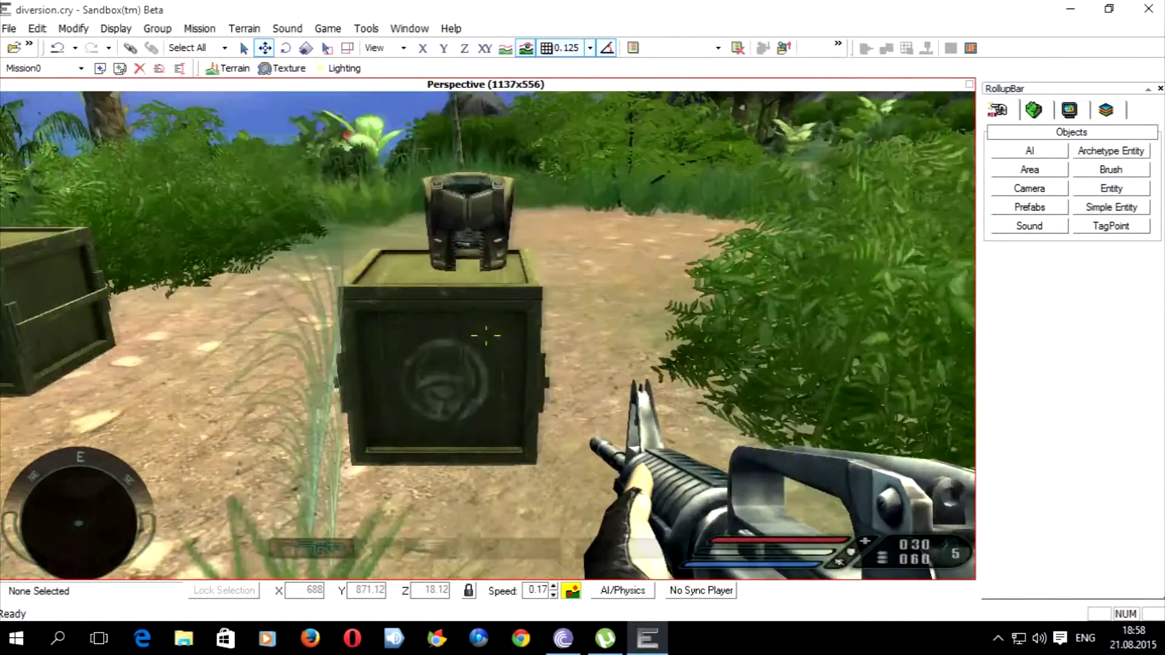
pyautogui.press('w')
pyautogui.press('space')
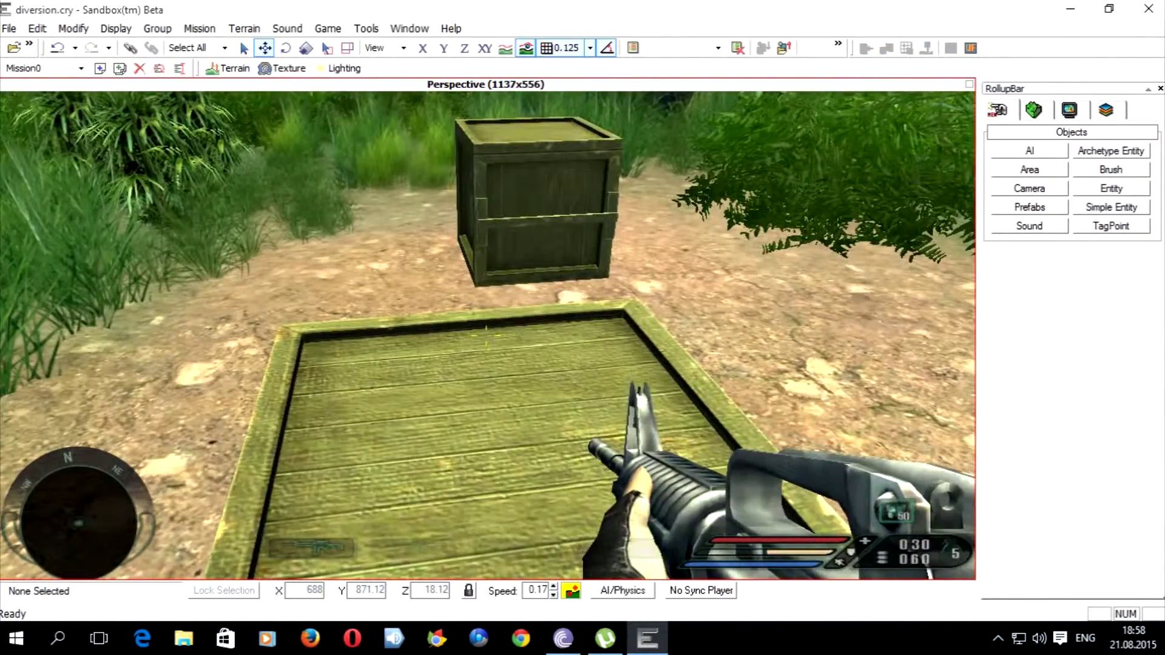
pyautogui.press('s')
pyautogui.press('a')
pyautogui.press('s')
pyautogui.press('w')
pyautogui.press('d')
pyautogui.press('s')
pyautogui.press('Escape')
# - Set the armor pickup's Amount to 90 and clear the selection
pyautogui.moveTo(584, 321); pyautogui.dragTo(584, 354, button='right')
pyautogui.press('s')
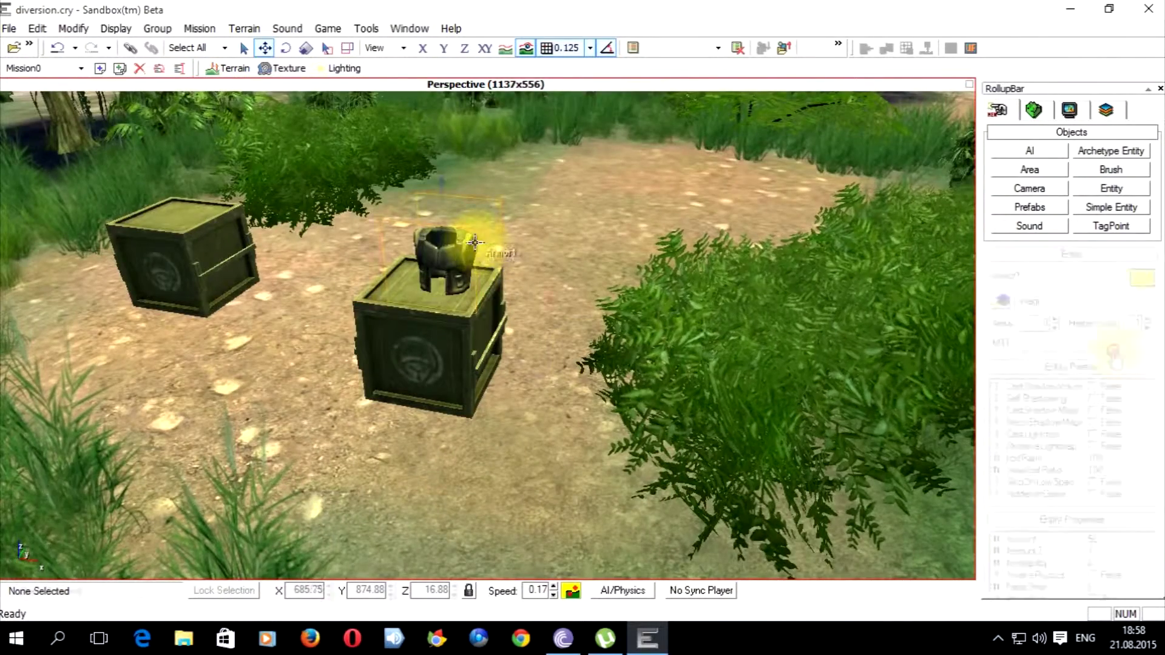
pyautogui.click(475, 243)
pyautogui.click(1129, 540)
pyautogui.write('90')
pyautogui.click(1130, 563)
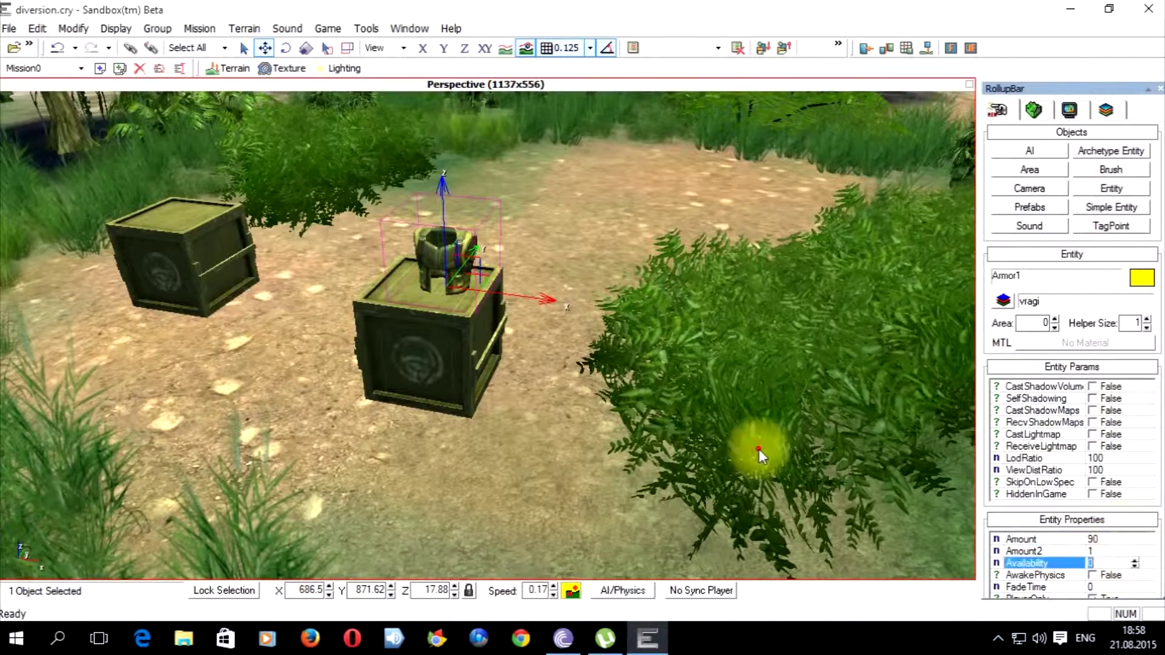
pyautogui.click(759, 448)
# - Test the new armor amount in game mode by picking up the armor, and return to editing
pyautogui.hotkey('ctrl', 'g')
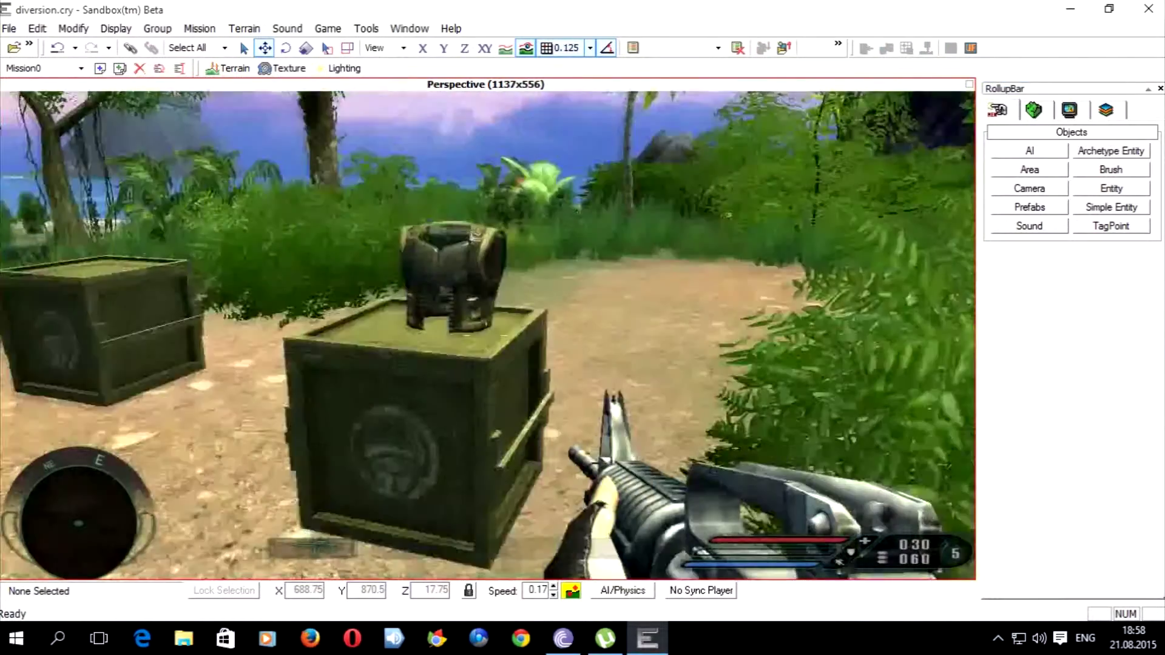
pyautogui.press('w')
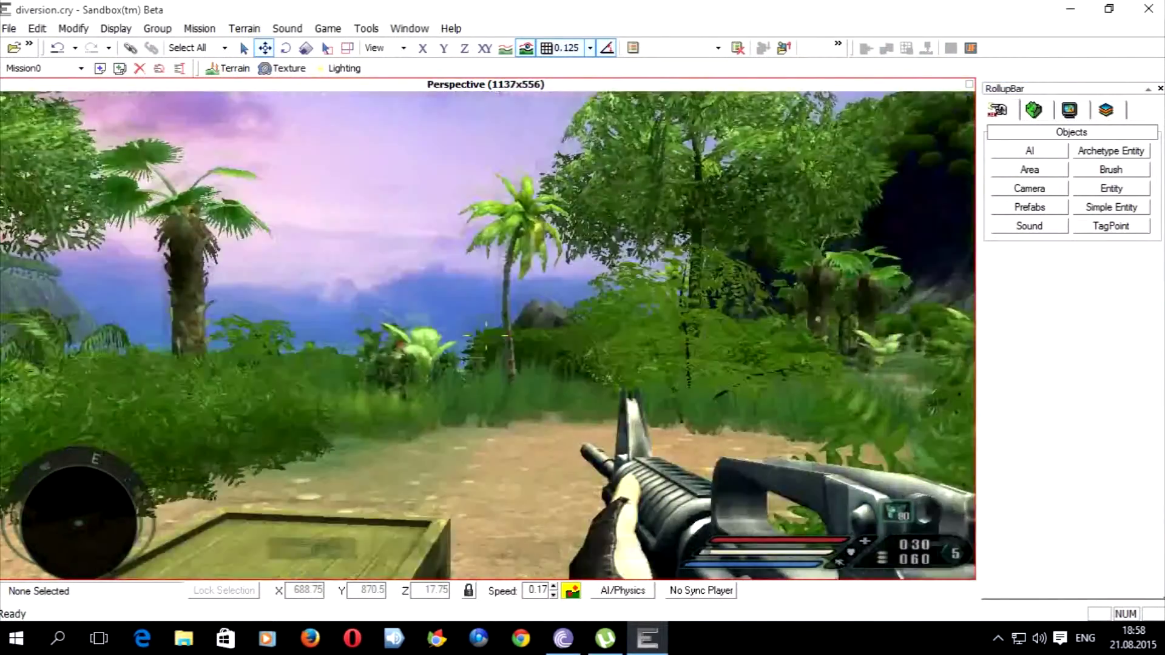
pyautogui.press('Escape')
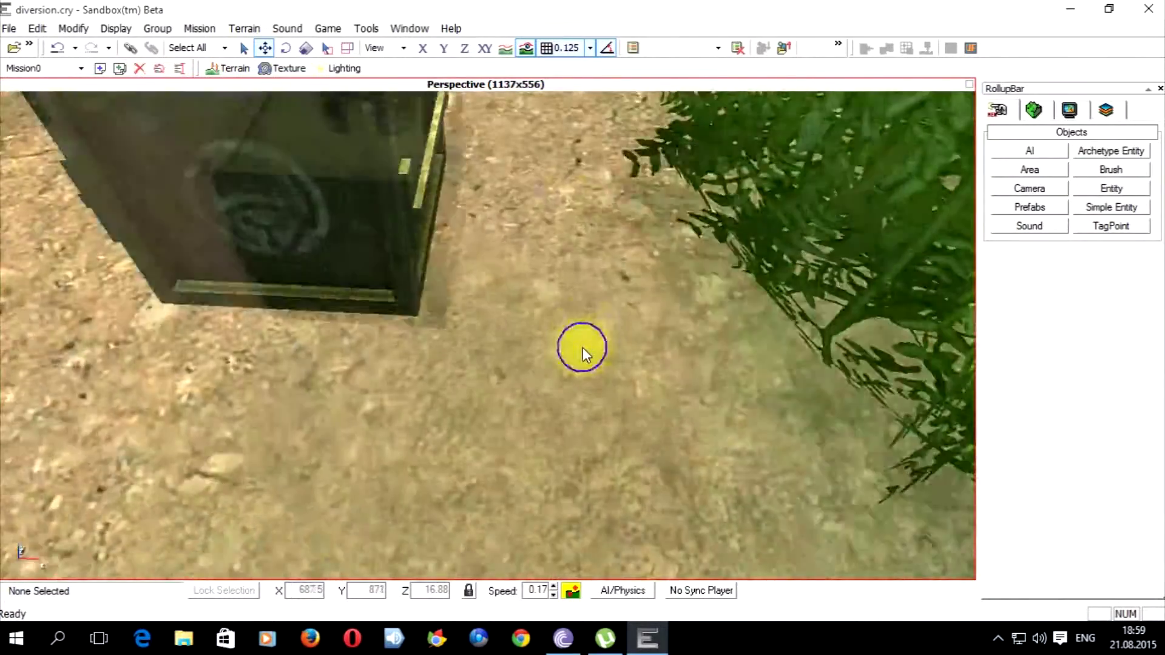
# - Place a Health entity from the Pickups group on top of the other, empty crate
pyautogui.moveTo(583, 347); pyautogui.dragTo(582, 347, button='right')
pyautogui.press('s')
pyautogui.press('w')
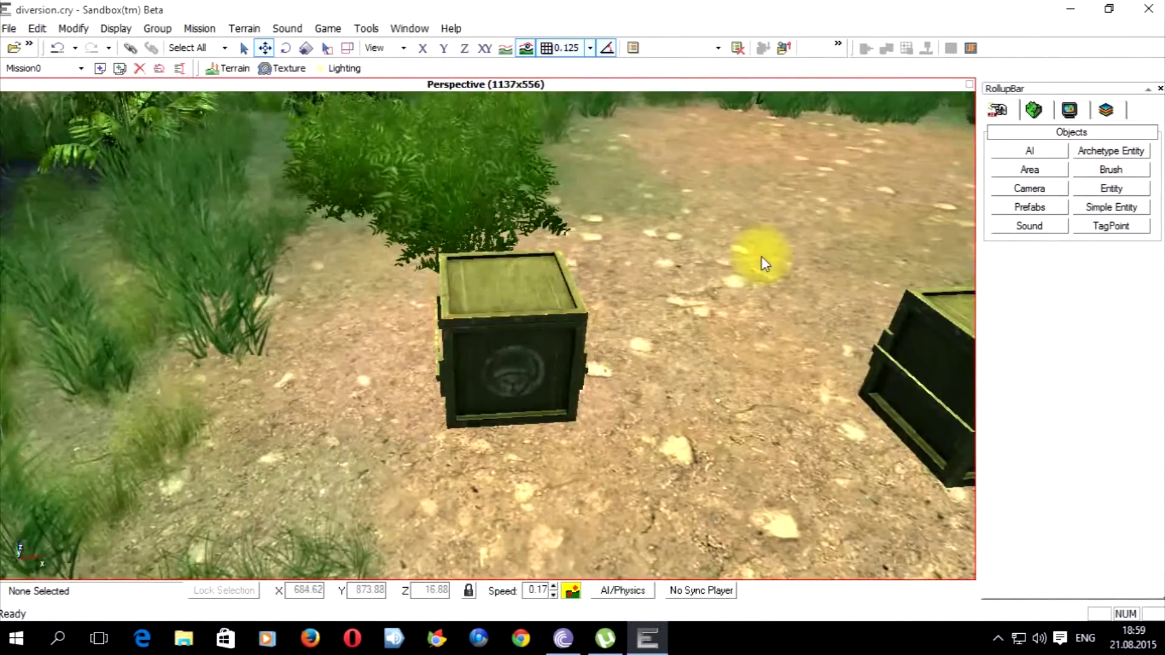
pyautogui.click(1111, 189)
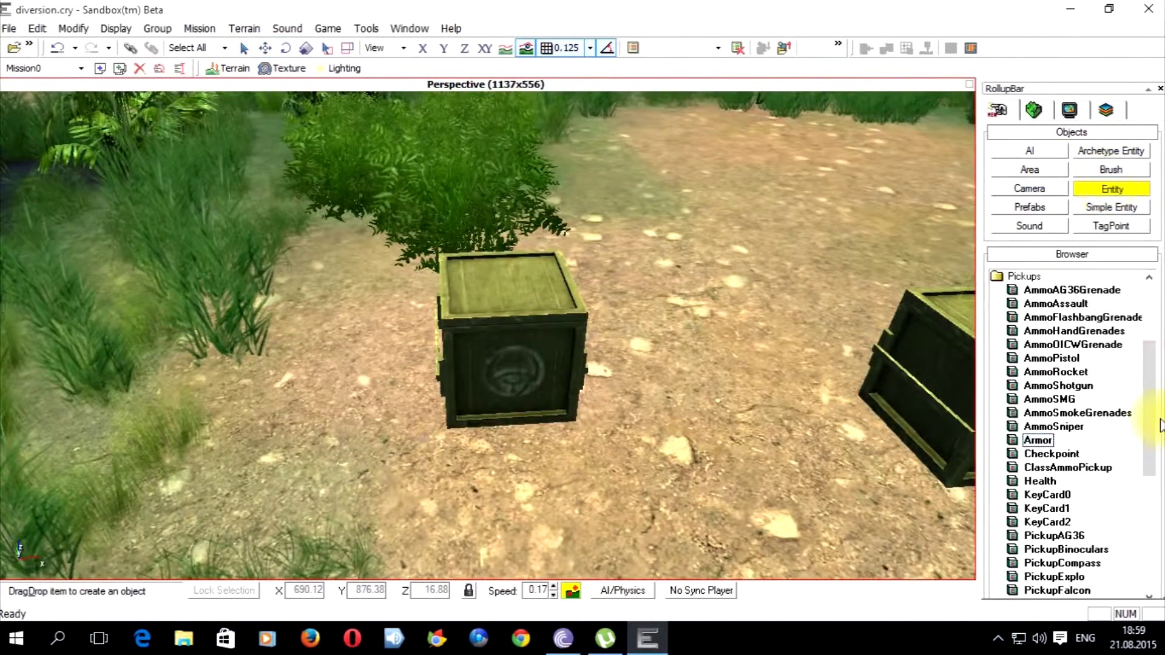
pyautogui.moveTo(1149, 422)
pyautogui.mouseDown()
pyautogui.moveTo(1157, 518)
pyautogui.moveTo(1154, 475)
pyautogui.mouseUp()
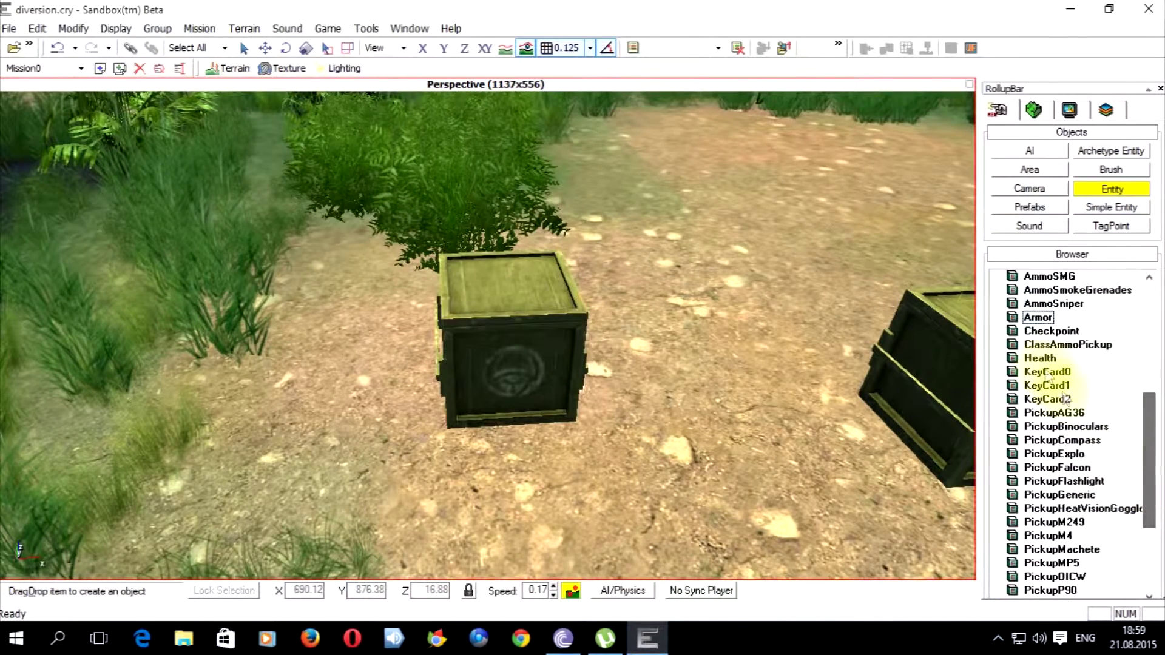
pyautogui.moveTo(1027, 363)
pyautogui.mouseDown()
pyautogui.moveTo(467, 371)
pyautogui.moveTo(538, 298)
pyautogui.mouseUp()
pyautogui.moveTo(679, 348); pyautogui.dragTo(680, 348, button='right')
# - Disable CastShadowMaps, RecvShadowMaps and AwakePhysics for the health pickup, and set its Amount to 60
pyautogui.click(1091, 411)
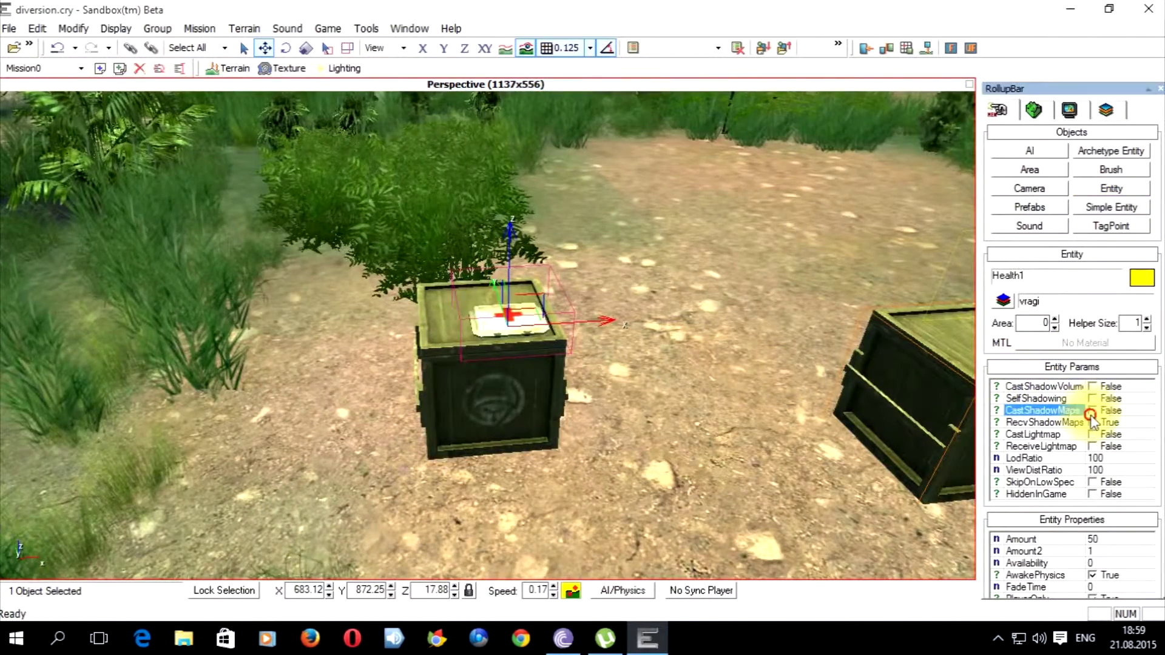
pyautogui.click(1092, 423)
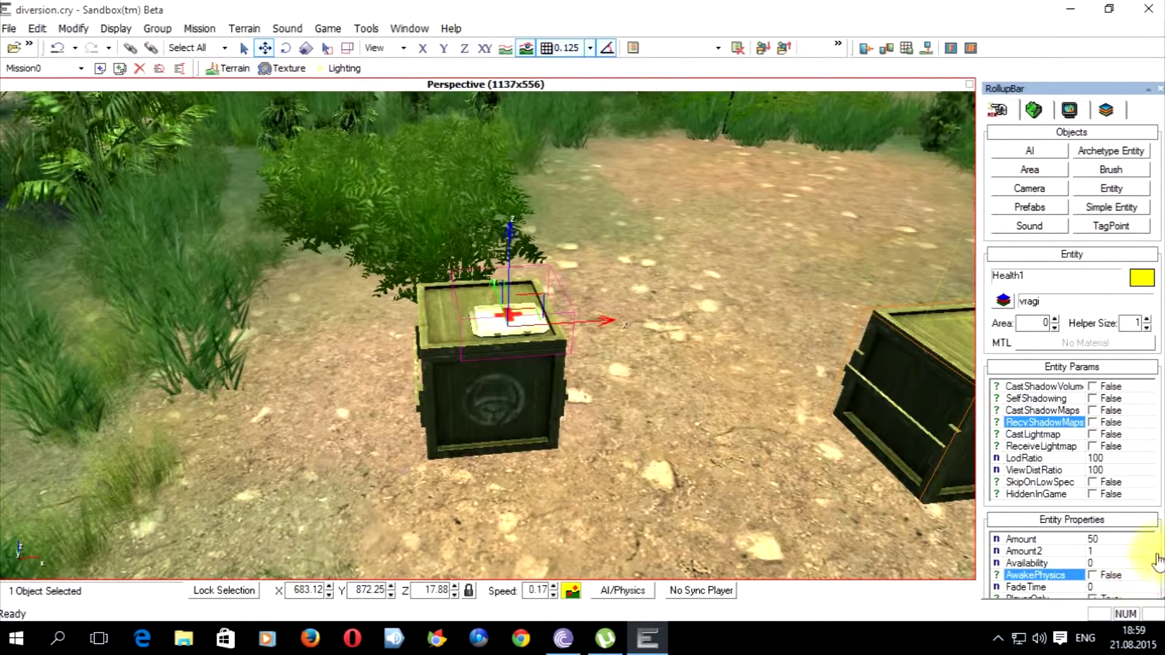
pyautogui.scroll(-10, 1159, 549)
pyautogui.scroll(4, 1160, 545)
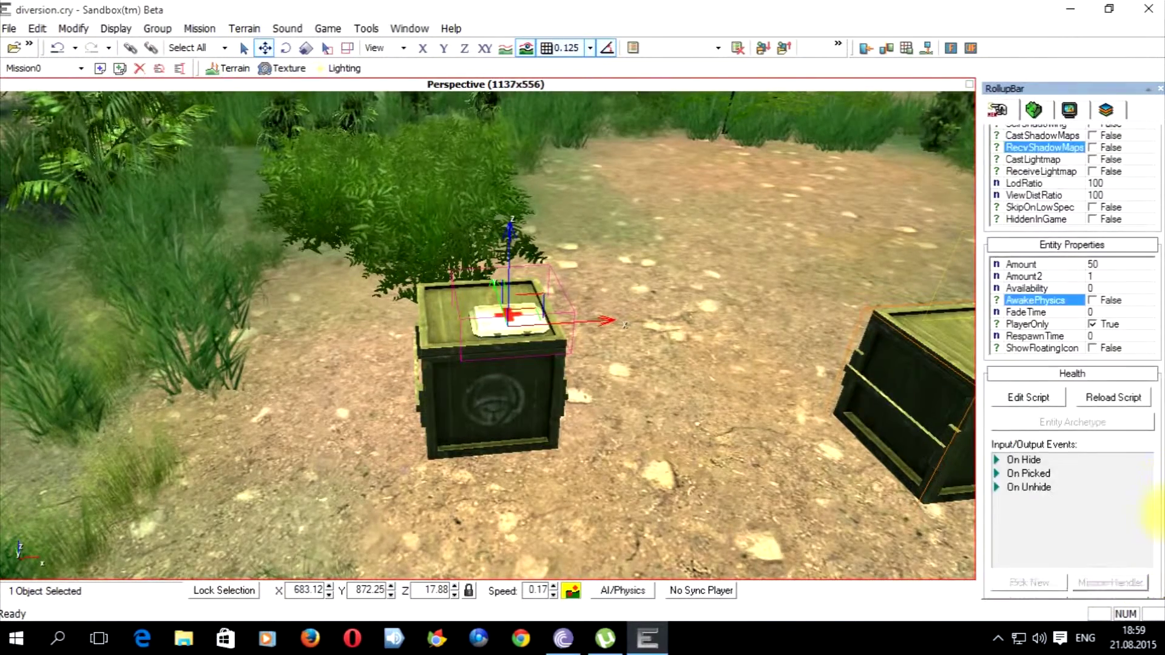
pyautogui.moveTo(1159, 489); pyautogui.dragTo(1159, 482)
pyautogui.moveTo(603, 435); pyautogui.dragTo(603, 436, button='right')
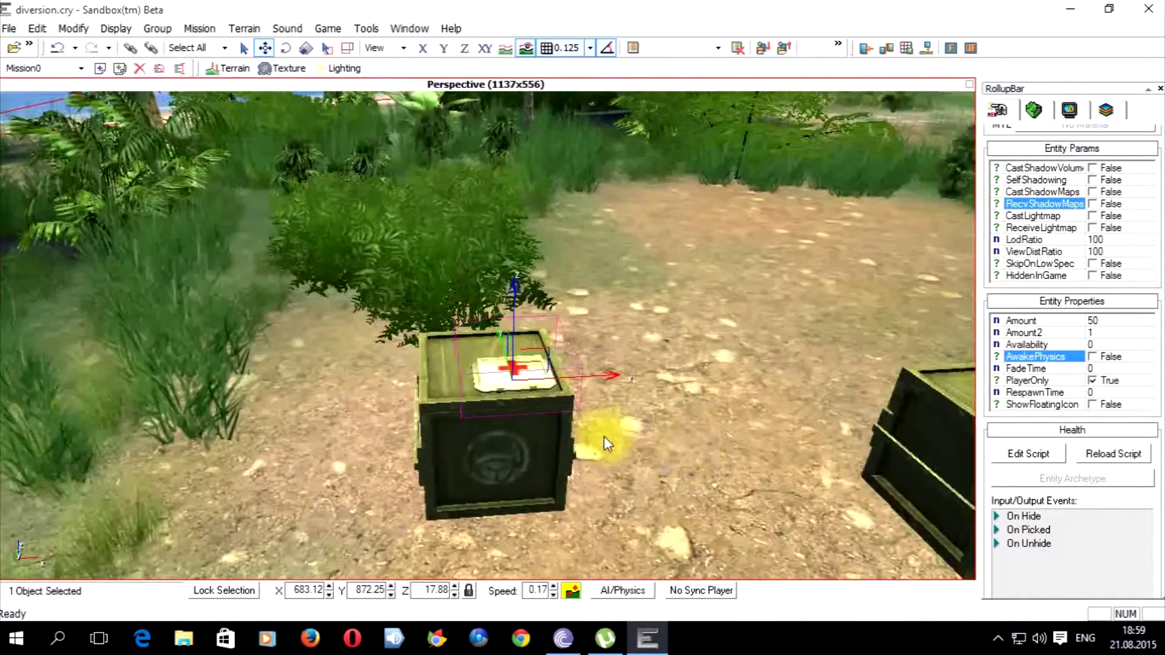
pyautogui.click(1109, 320)
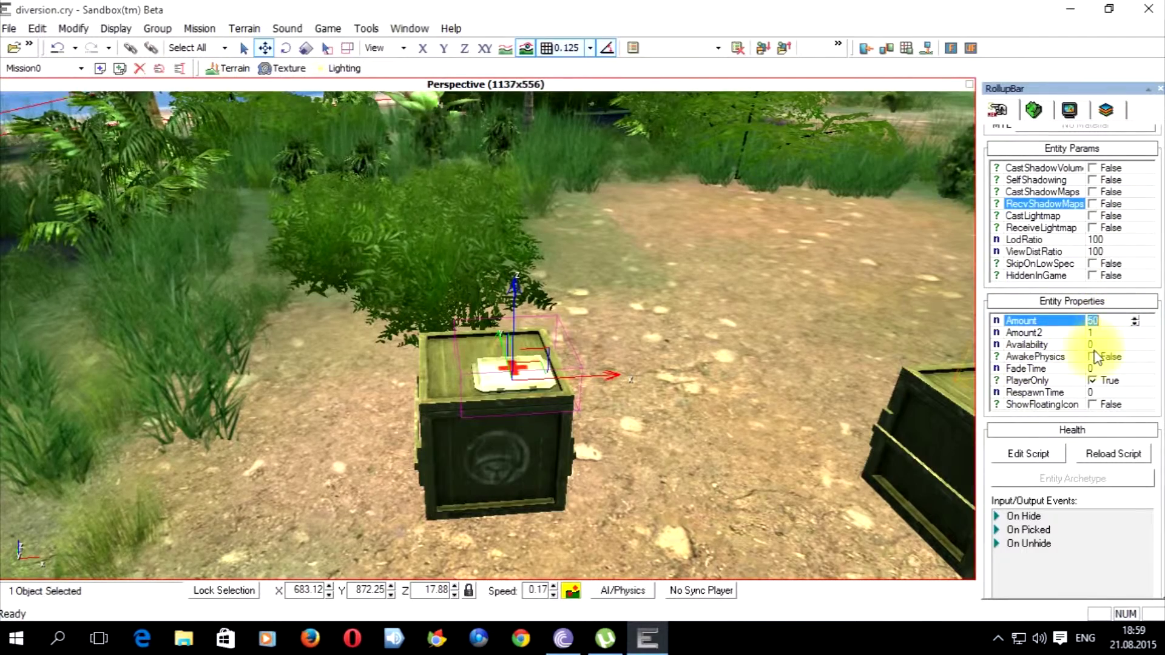
pyautogui.write('60')
pyautogui.click(1127, 335)
# - Select the armor pickup, examine its RespawnTime and other entity properties, and deselect it
pyautogui.moveTo(712, 332); pyautogui.dragTo(613, 275, button='right')
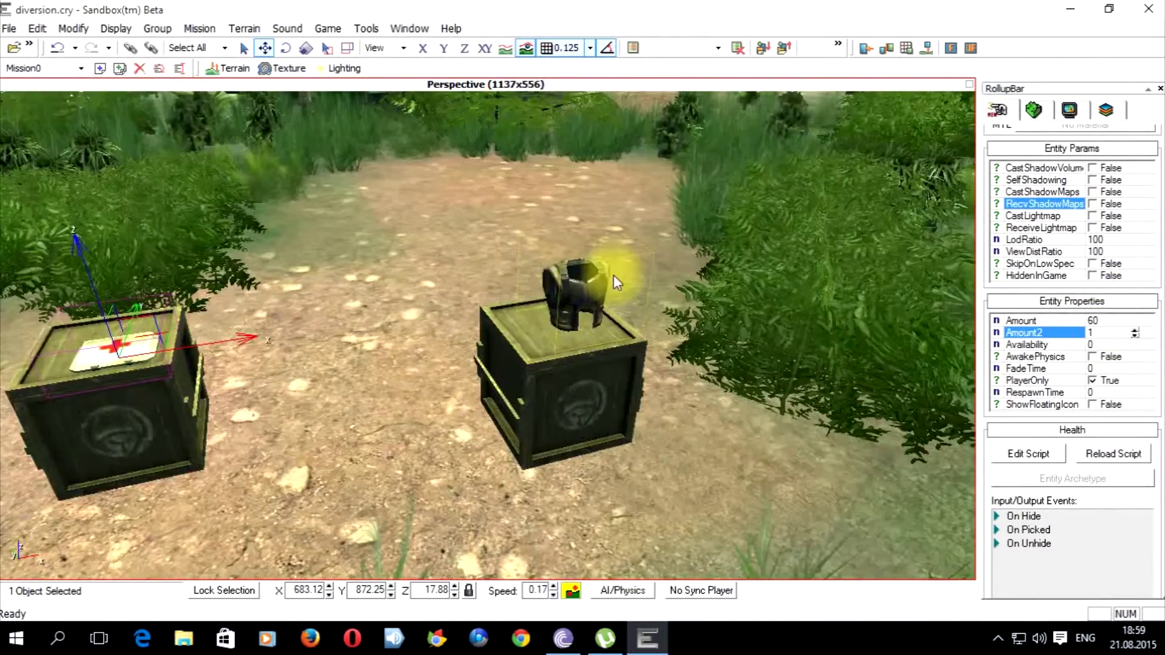
pyautogui.click(561, 280)
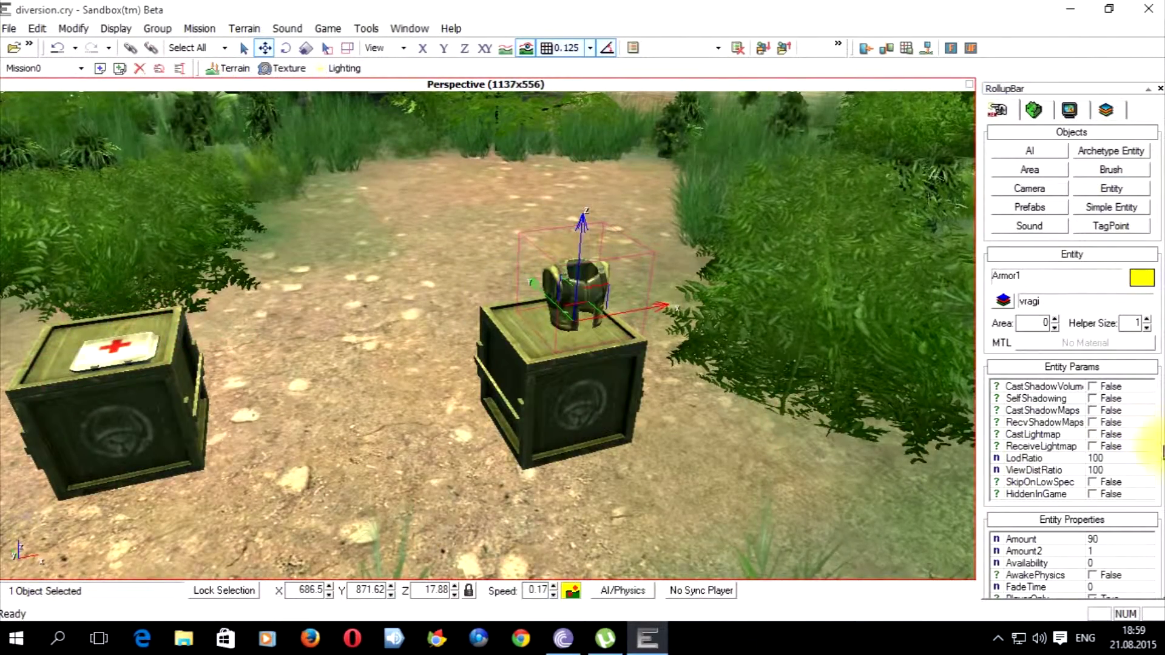
pyautogui.scroll(-3, 1161, 461)
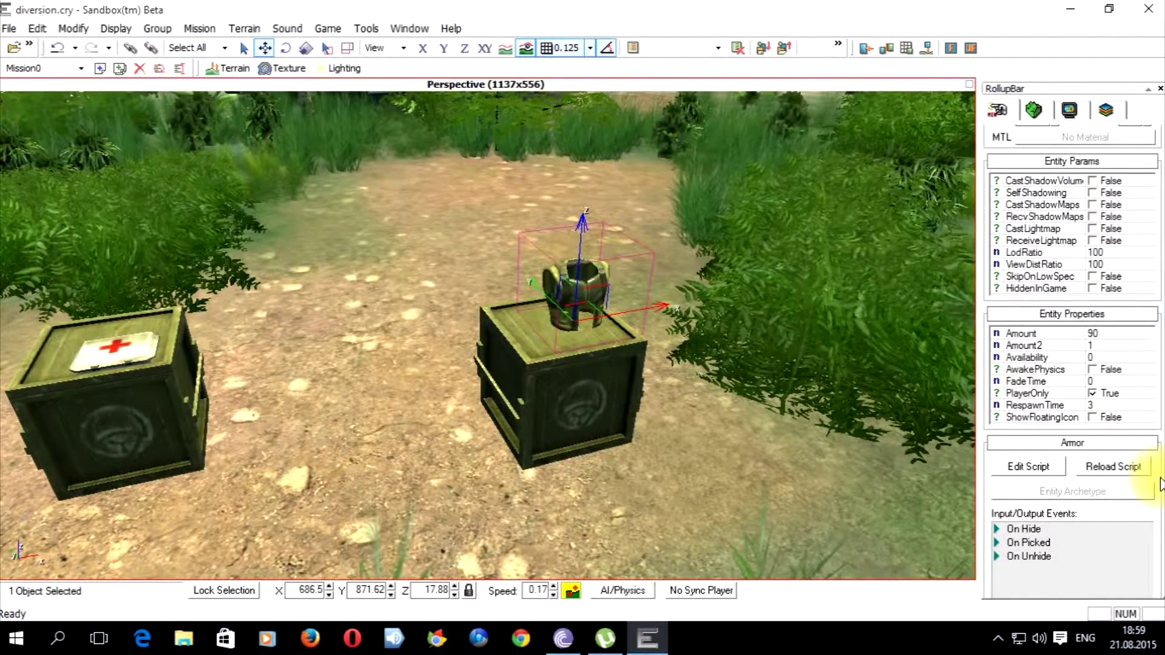
pyautogui.click(1099, 405)
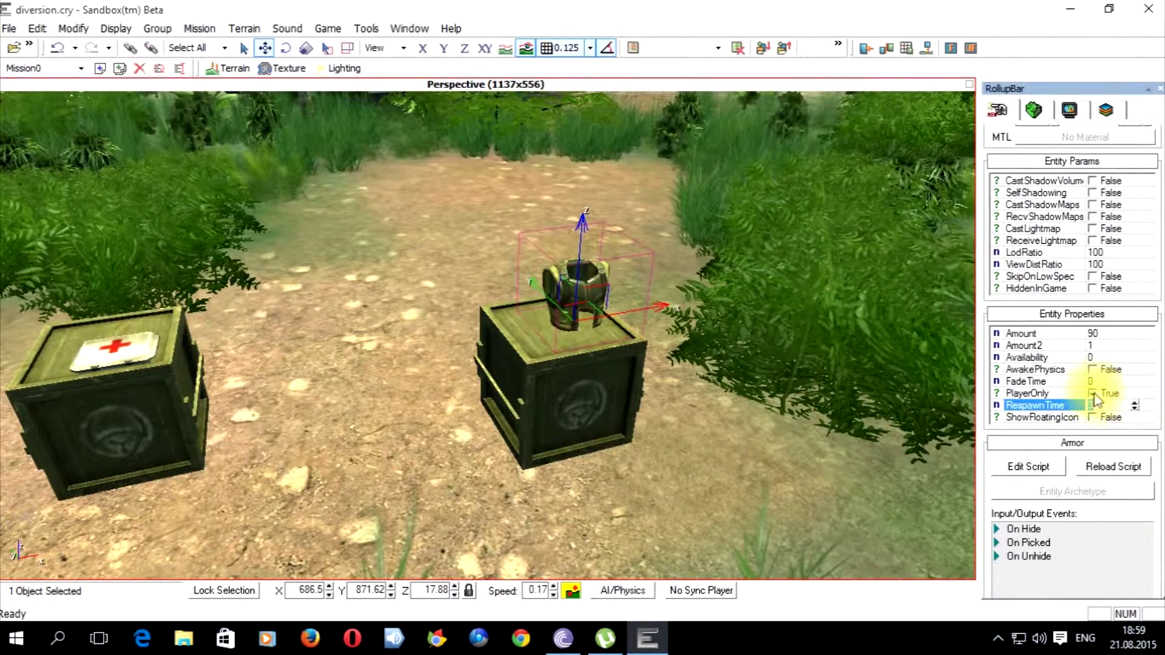
pyautogui.click(1142, 382)
pyautogui.click(708, 408)
pyautogui.moveTo(708, 408); pyautogui.dragTo(672, 352, button='right')
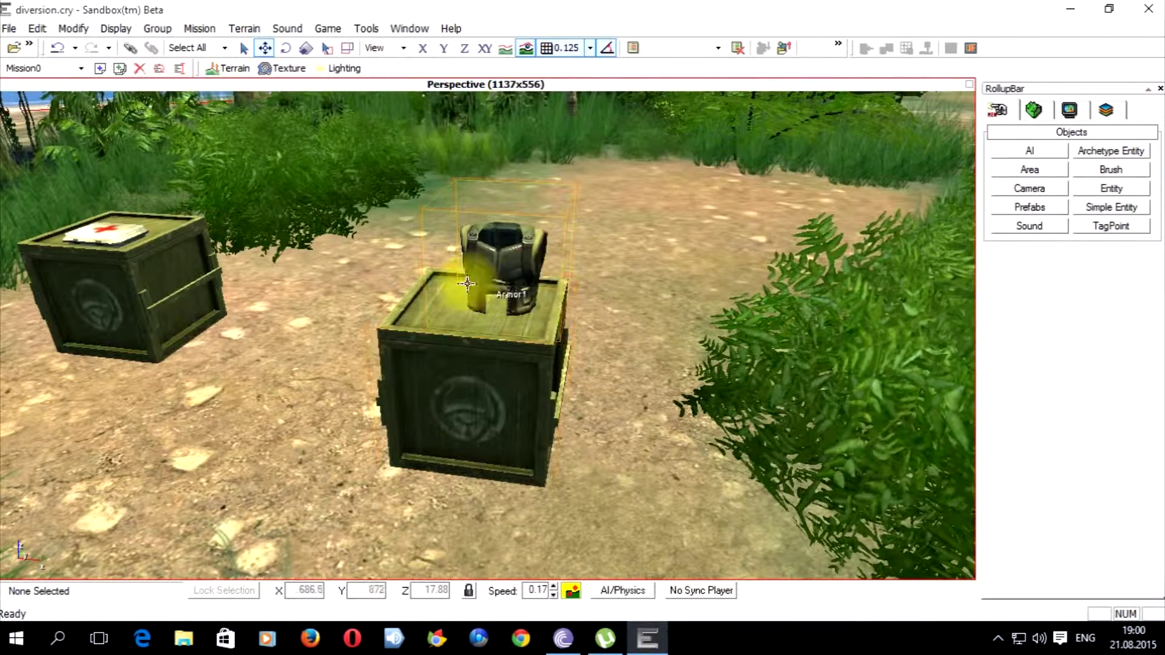
pyautogui.moveTo(284, 292); pyautogui.dragTo(350, 304, button='right')
pyautogui.press('s')
pyautogui.press('w')
pyautogui.press('s')
pyautogui.press('w')
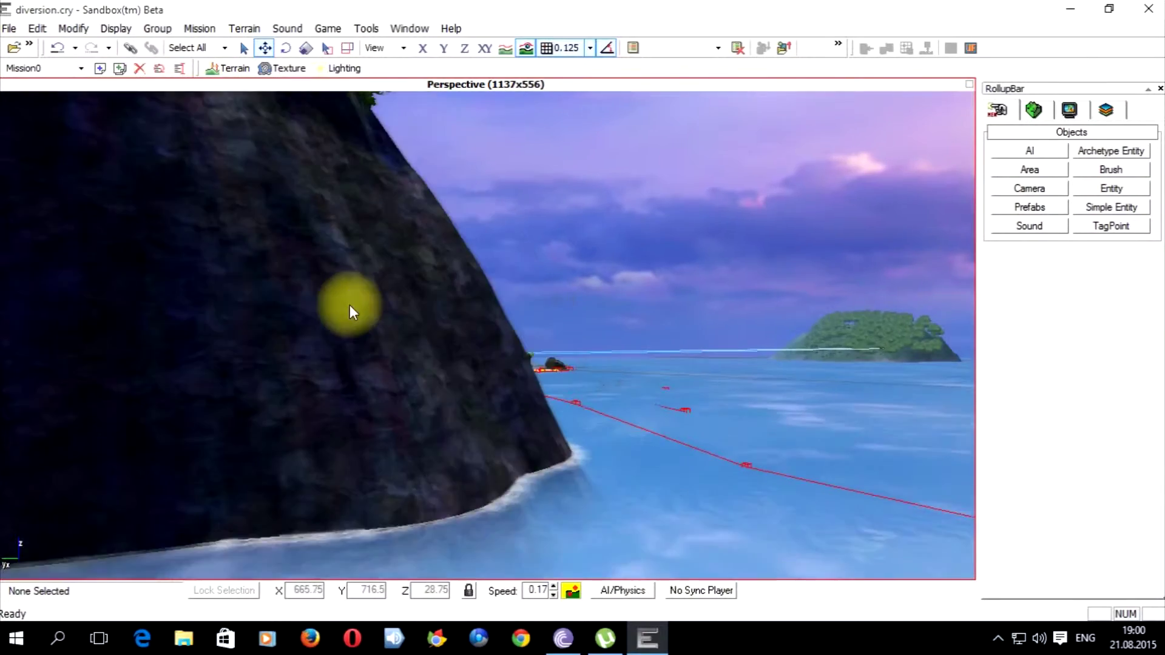
# - Go to the thatched hut on the pier, select the ammo crate on its deck and examine the crate's brush parameters
pyautogui.press('d')
pyautogui.moveTo(457, 289)
pyautogui.mouseDown(button='right')
pyautogui.moveTo(439, 289)
pyautogui.moveTo(457, 289)
pyautogui.mouseUp(button='right')
pyautogui.press('w')
pyautogui.press('w')
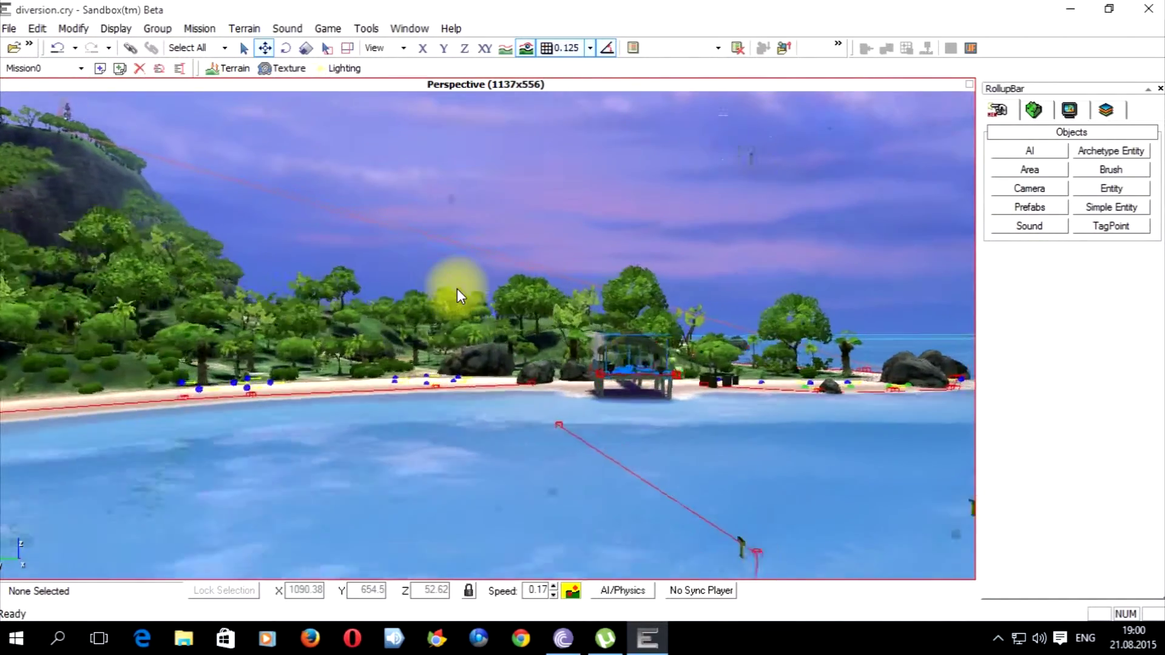
pyautogui.scroll(5, 457, 289)
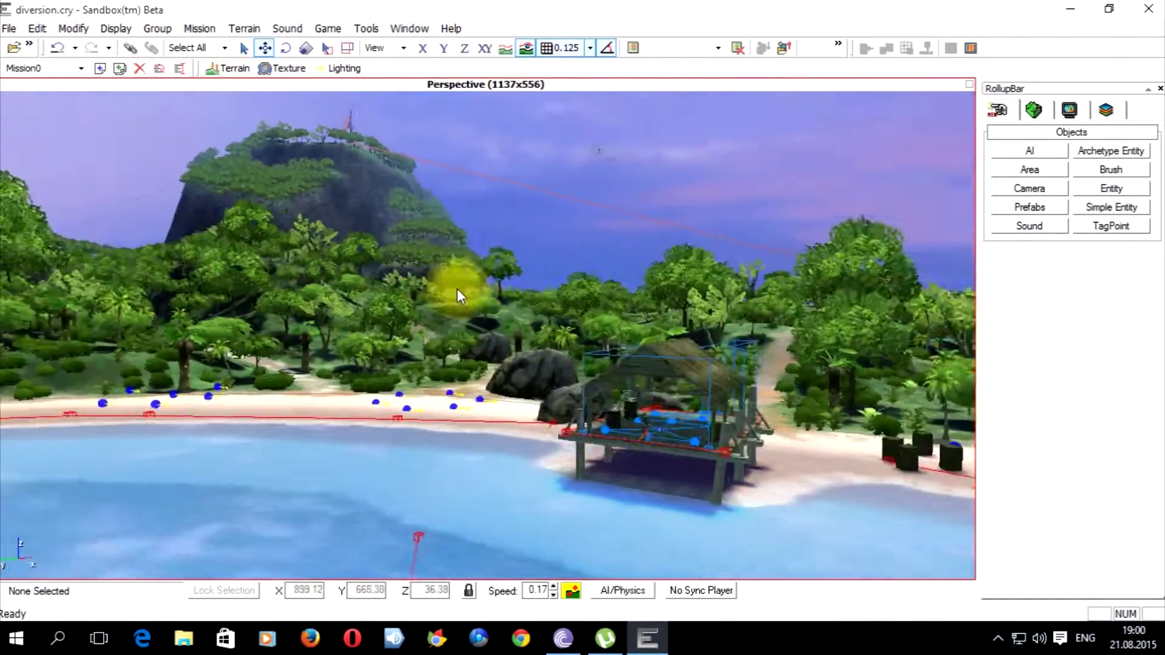
pyautogui.scroll(8, 457, 288)
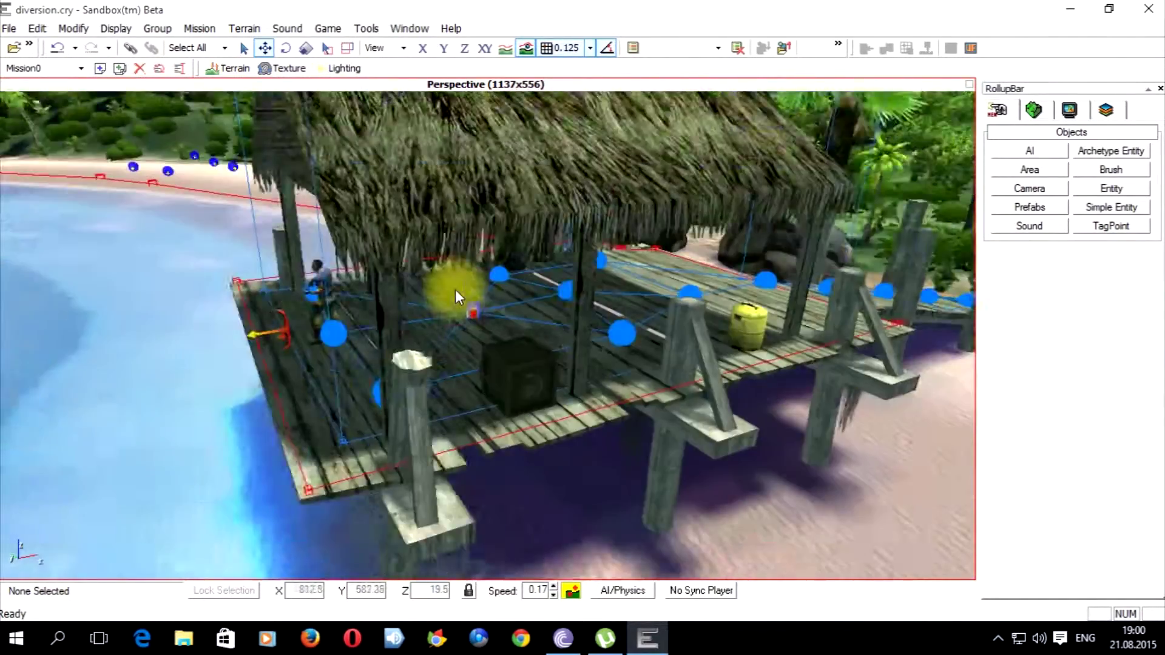
pyautogui.scroll(8, 457, 289)
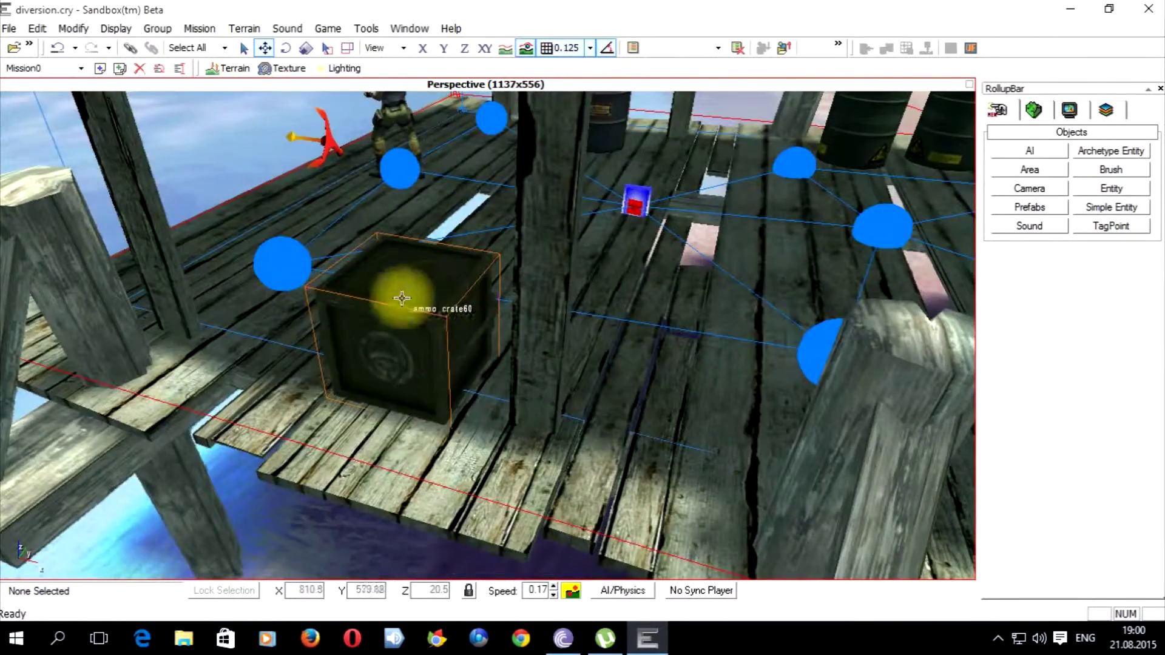
pyautogui.click(402, 297)
pyautogui.moveTo(402, 297)
pyautogui.mouseDown(button='right')
pyautogui.moveTo(426, 297)
pyautogui.moveTo(404, 290)
pyautogui.moveTo(372, 330)
pyautogui.moveTo(394, 349)
pyautogui.moveTo(385, 337)
pyautogui.moveTo(465, 309)
pyautogui.mouseUp(button='right')
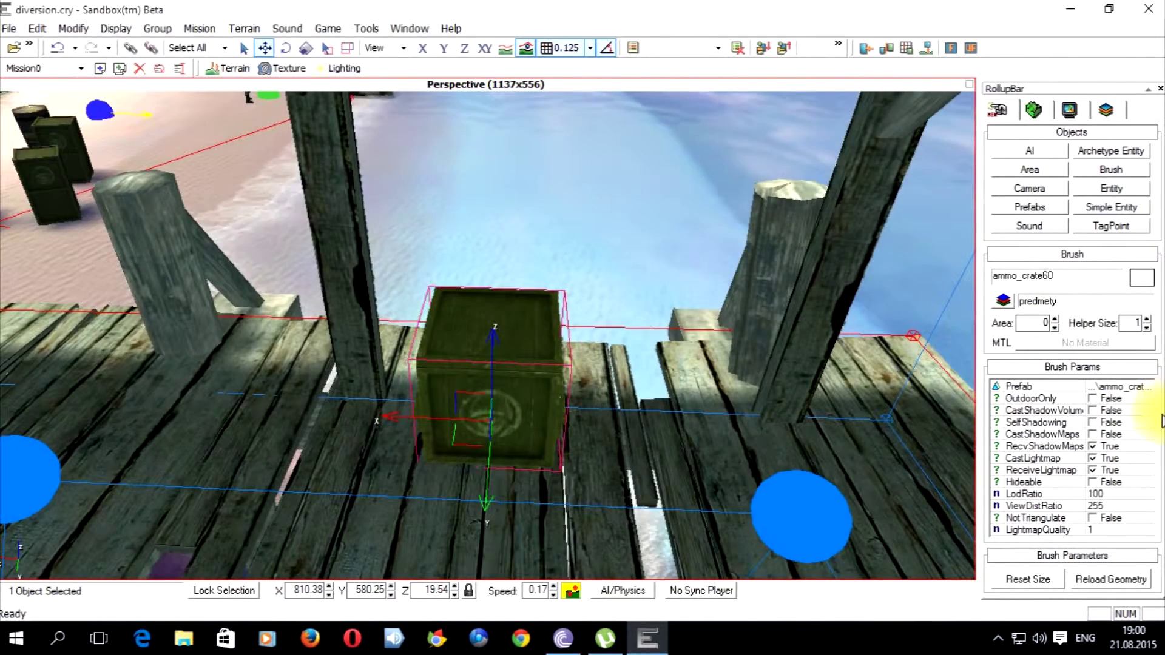
pyautogui.moveTo(1162, 431); pyautogui.dragTo(1162, 503)
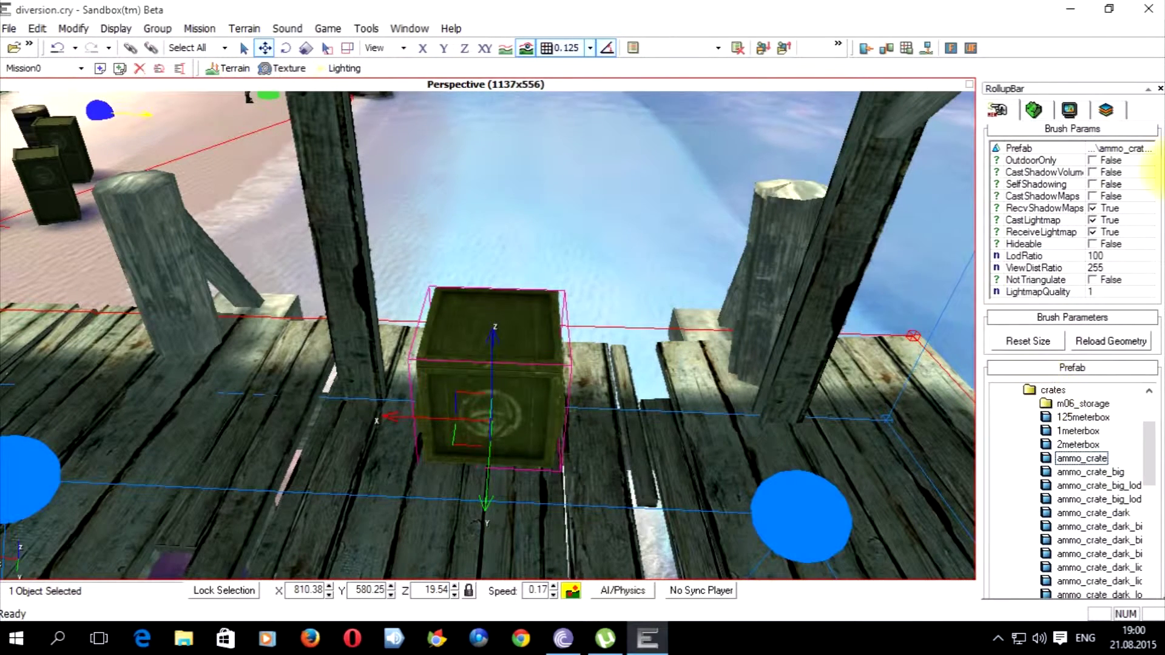
pyautogui.scroll(5, 1160, 145)
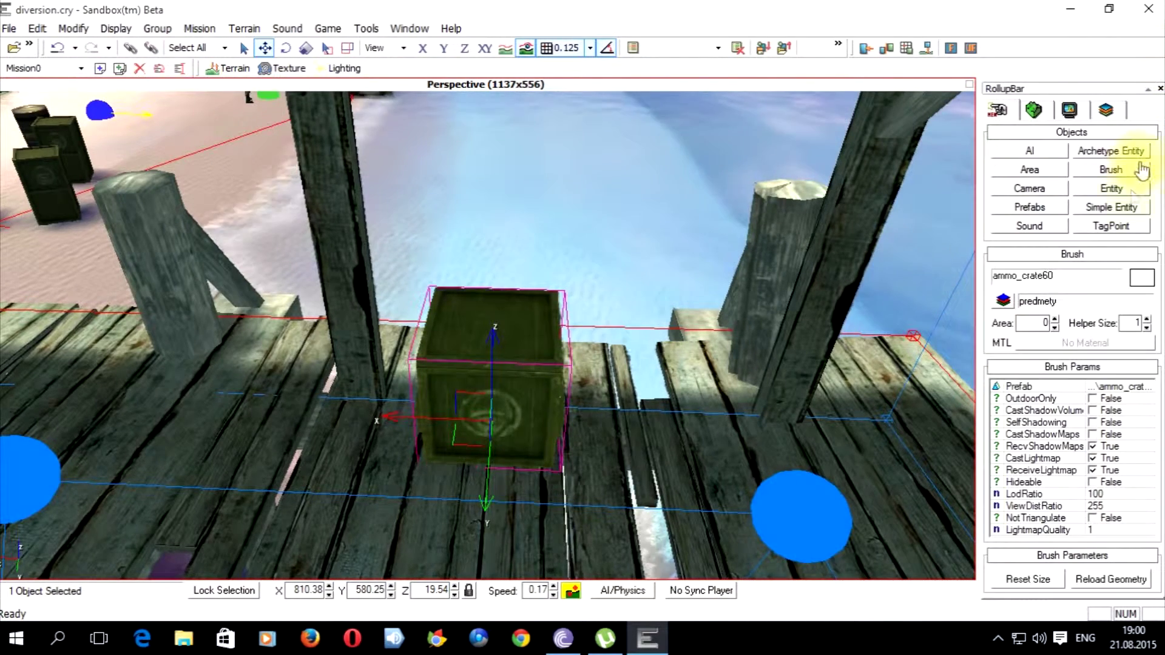
# - Place an Armor_100 archetype entity from the Pickups_Library on top of the ammo crate in the hut
pyautogui.click(1125, 188)
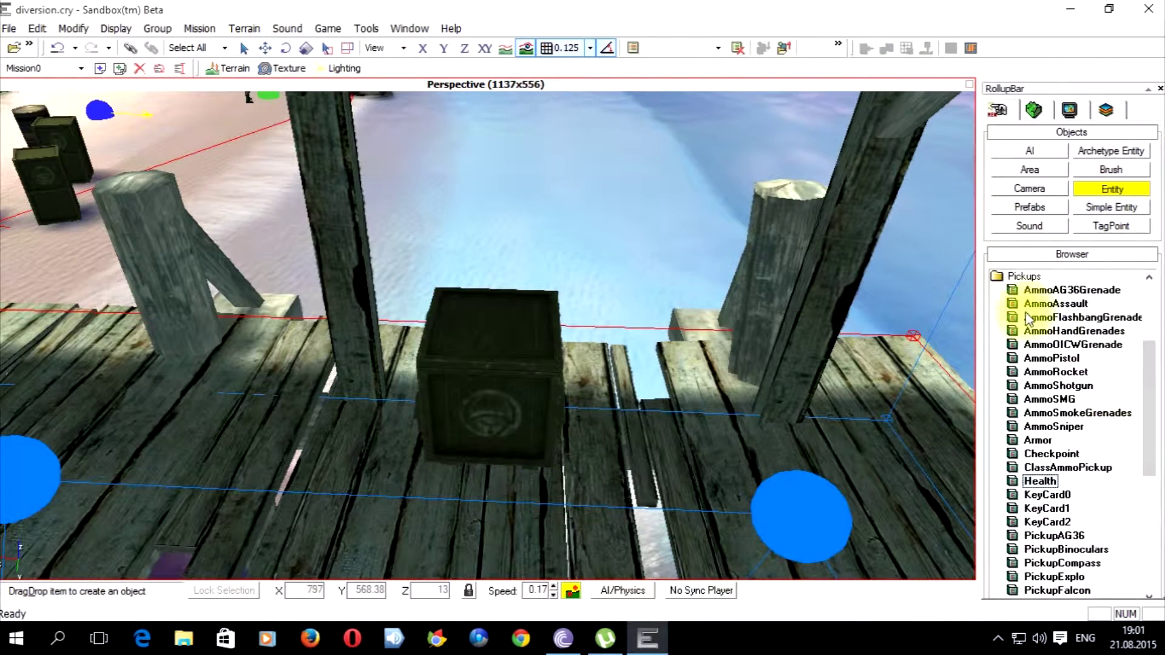
pyautogui.doubleClick(1018, 278)
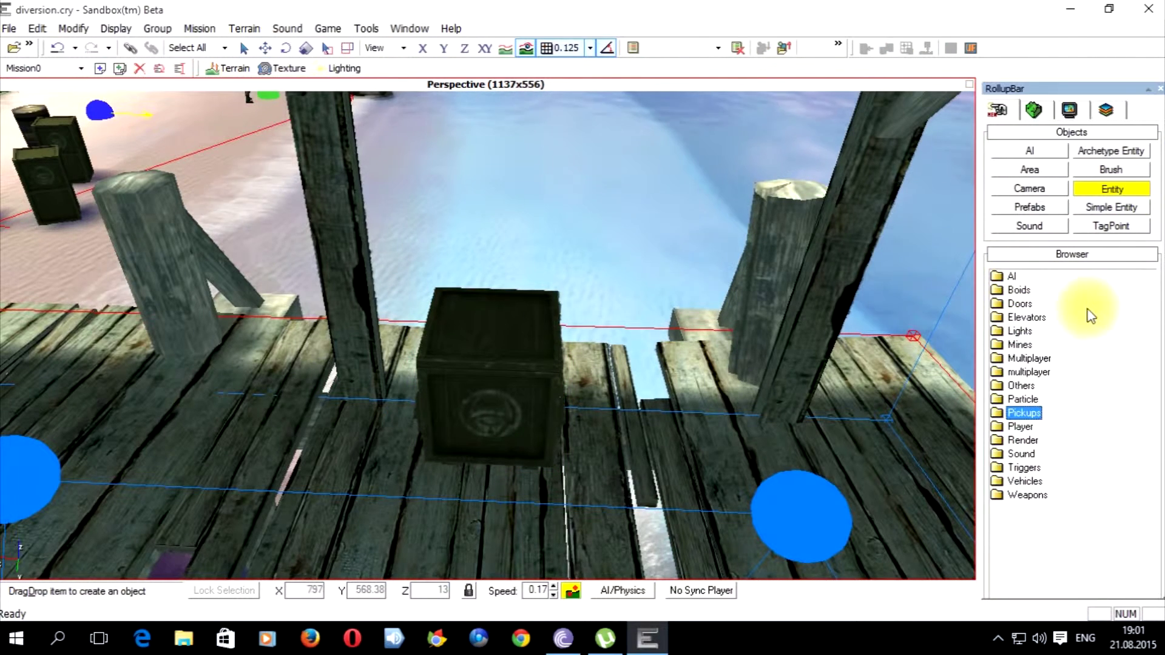
pyautogui.click(1112, 153)
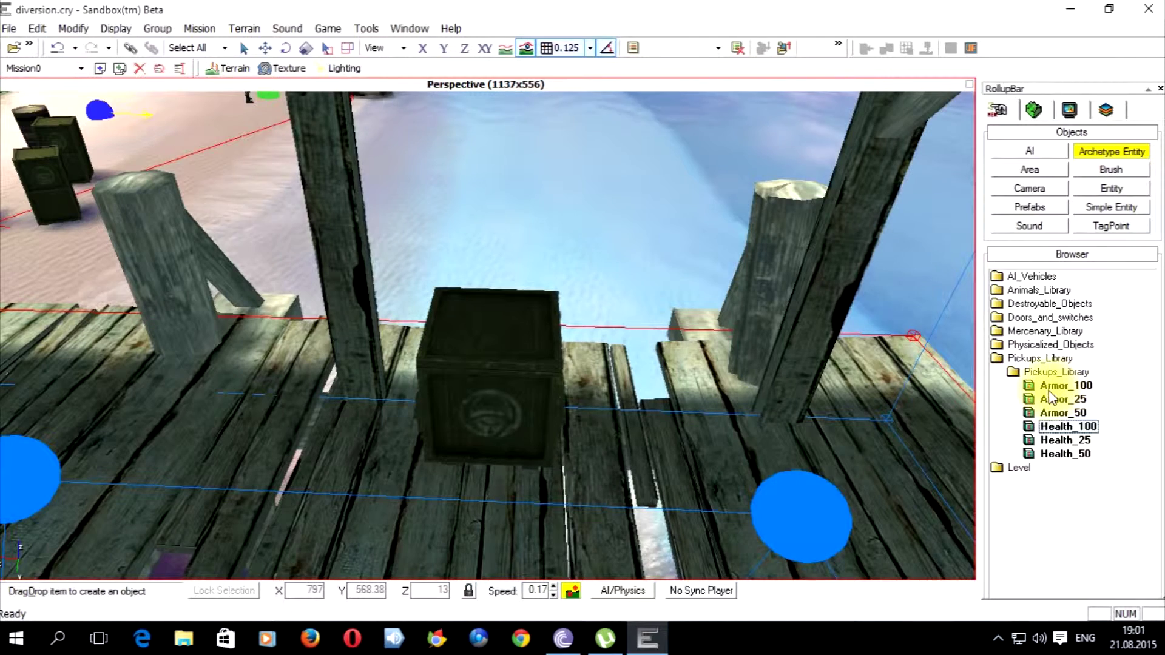
pyautogui.moveTo(1037, 391); pyautogui.dragTo(492, 331)
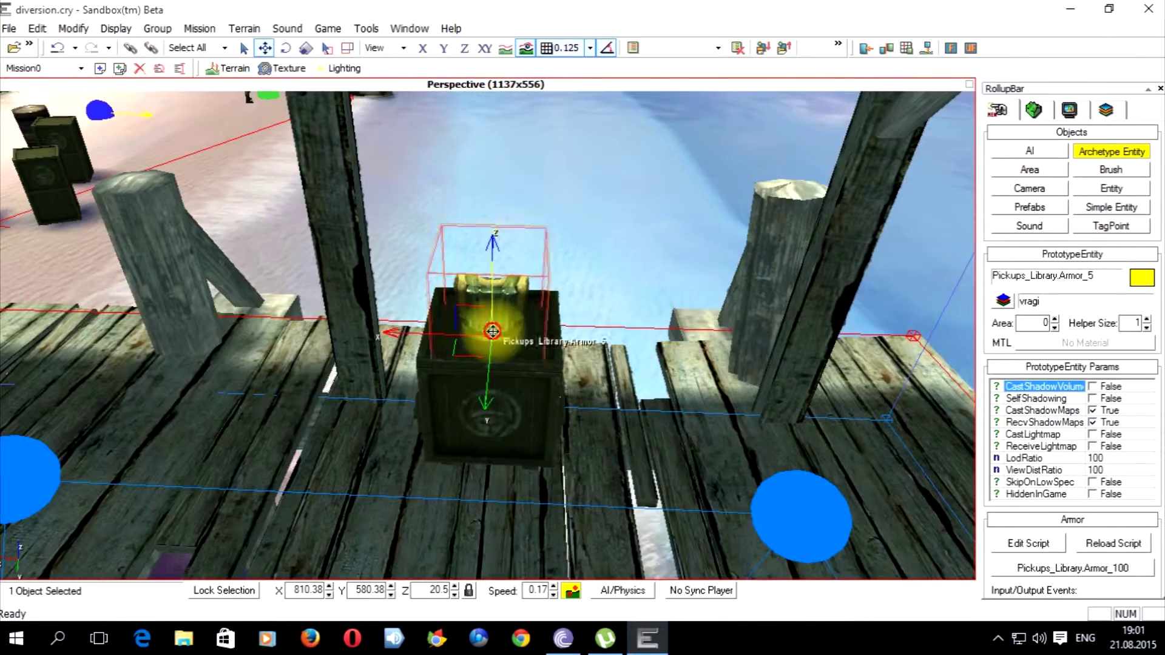
# - Disable CastShadowMaps and RecvShadowMaps for the Armor_100 pickup, and rotate it to 150 degrees about Z
pyautogui.click(1091, 412)
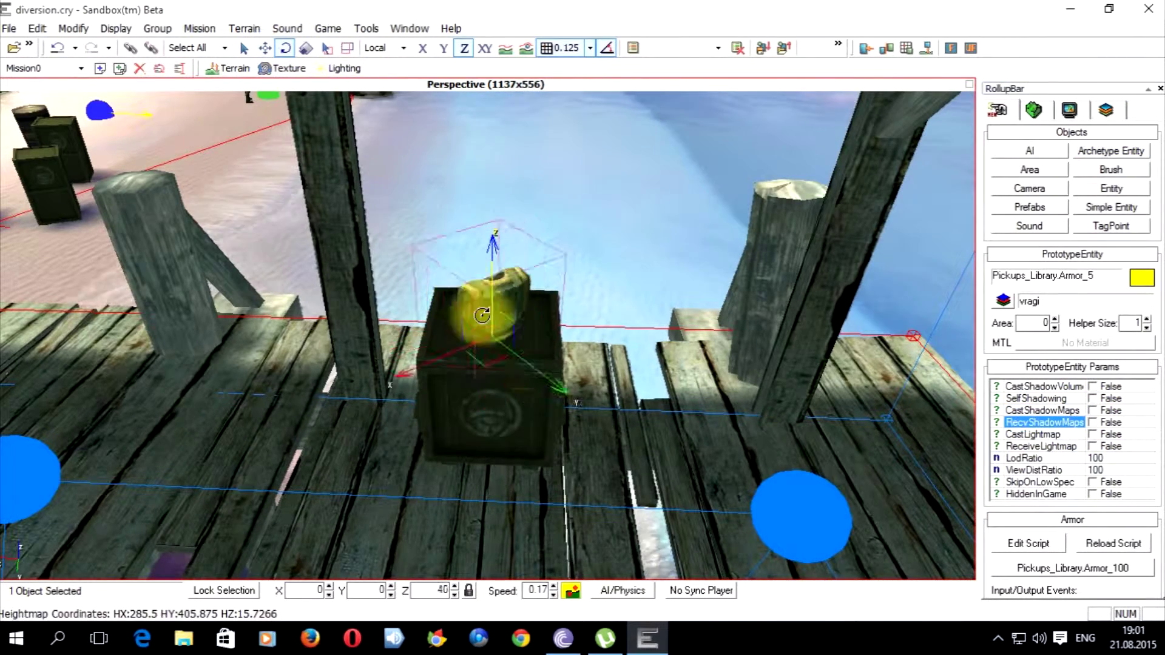
pyautogui.moveTo(482, 316); pyautogui.dragTo(575, 405)
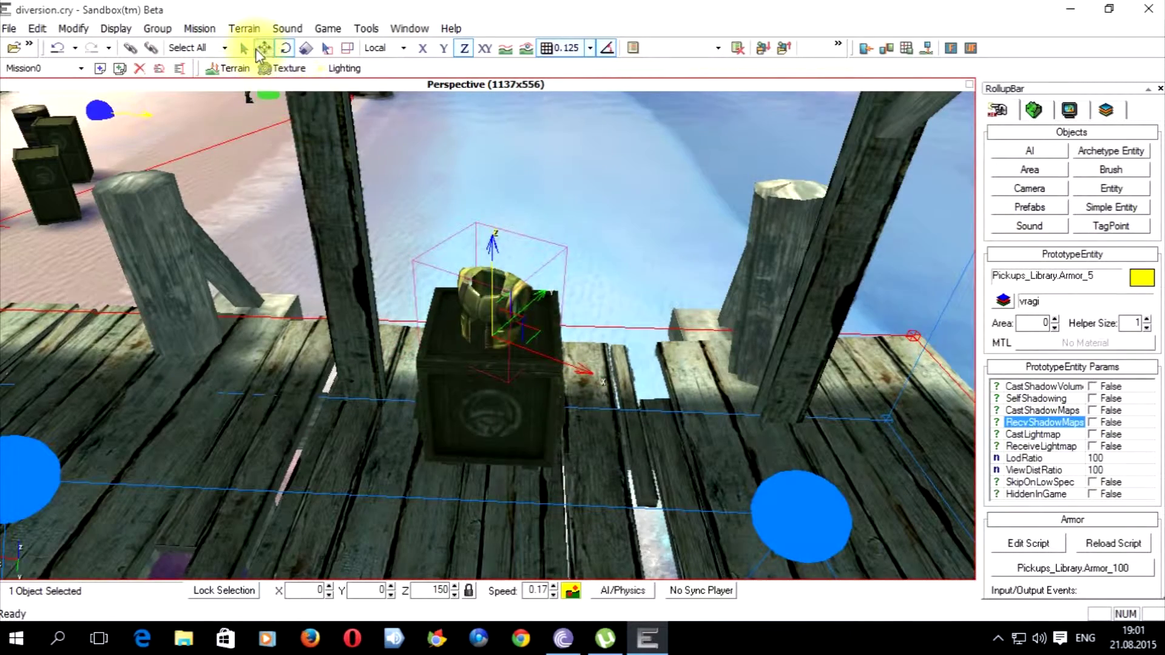
# - Clone the ammo crate under the armor and place the copy beside the rusty barrel across the hut deck
pyautogui.click(264, 49)
pyautogui.click(542, 447)
pyautogui.moveTo(558, 388)
pyautogui.mouseDown(button='right')
pyautogui.moveTo(530, 392)
pyautogui.moveTo(570, 390)
pyautogui.moveTo(552, 393)
pyautogui.mouseUp(button='right')
pyautogui.press('s')
pyautogui.hotkey('ctrl', 'c')
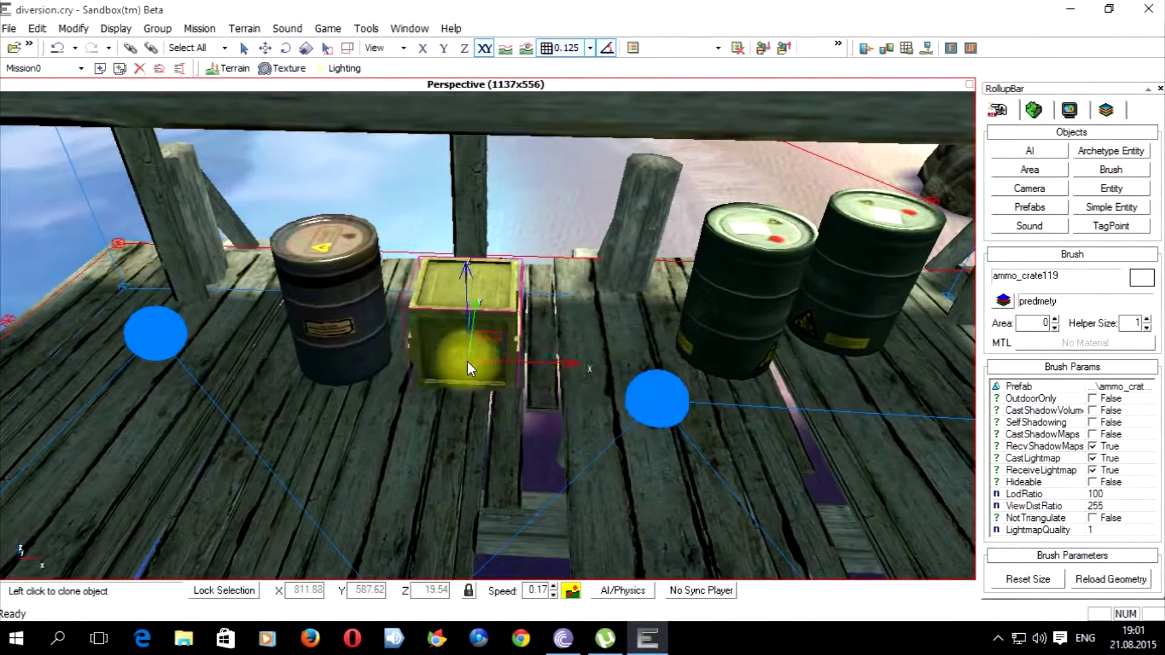
pyautogui.click(457, 357)
# - Raise the cloned crate beside the barrel to Z 19.57 so it sits on the deck boards
pyautogui.press('w')
pyautogui.moveTo(470, 406); pyautogui.dragTo(469, 406, button='right')
pyautogui.scroll(-5, 468, 411)
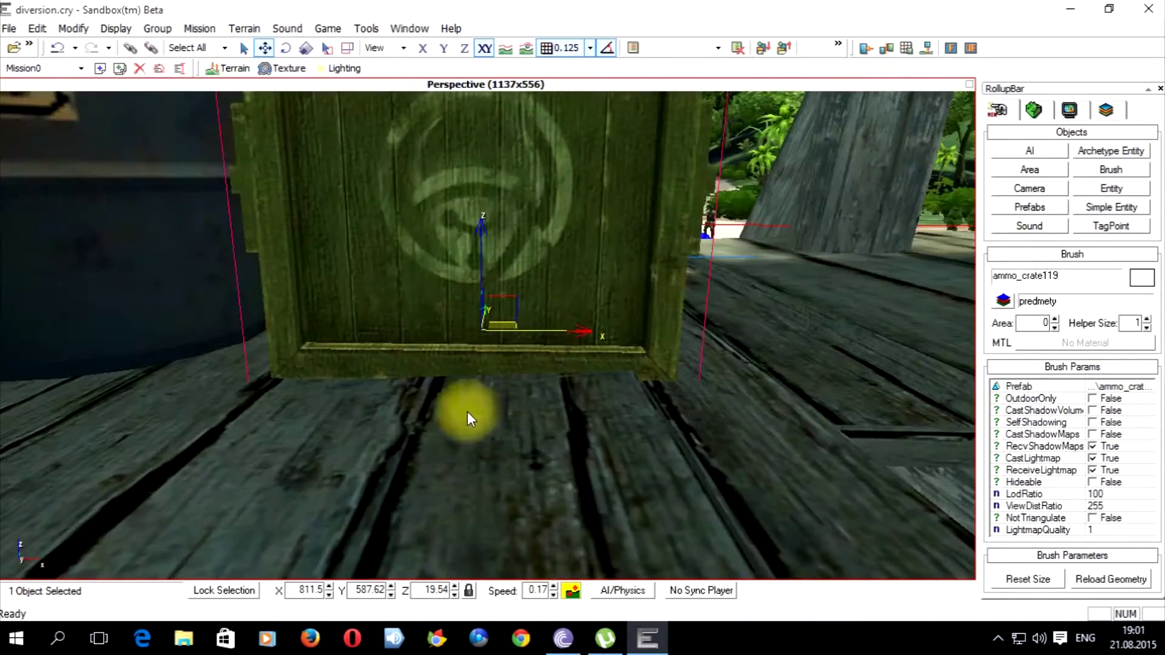
pyautogui.click(454, 586)
pyautogui.click(453, 586)
pyautogui.moveTo(504, 501); pyautogui.dragTo(505, 501, button='right')
pyautogui.press('s')
pyautogui.press('w')
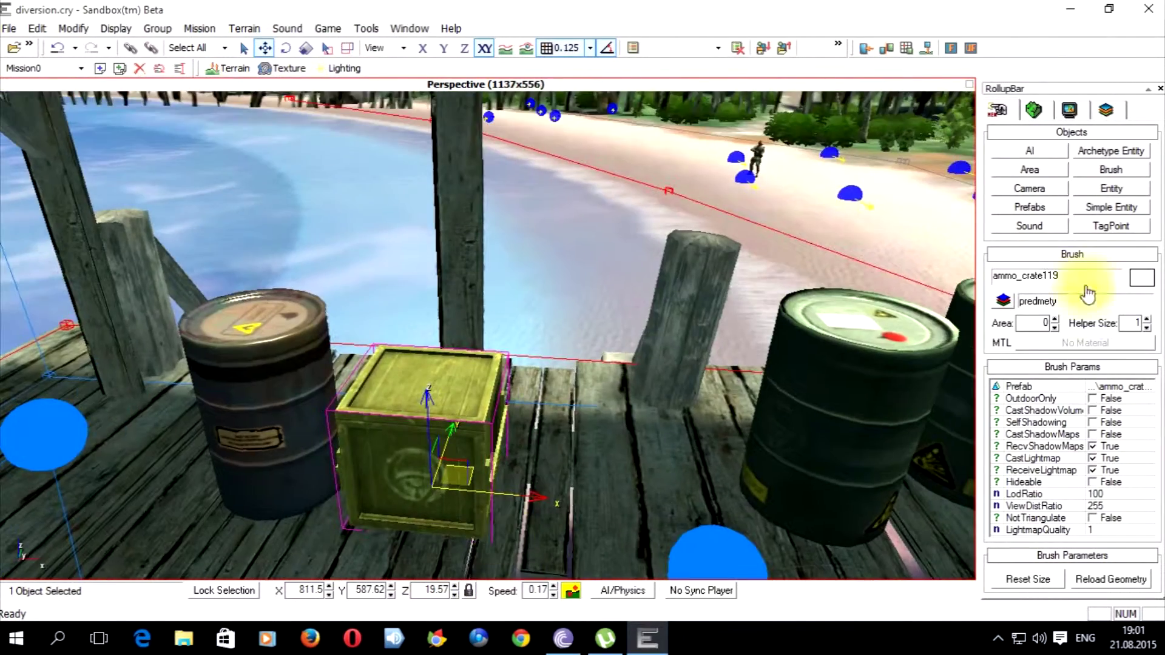
# - Place a Health_100 archetype entity from the Pickups_Library on the crate beside the barrel, with snapping to objects enabled
pyautogui.click(1101, 152)
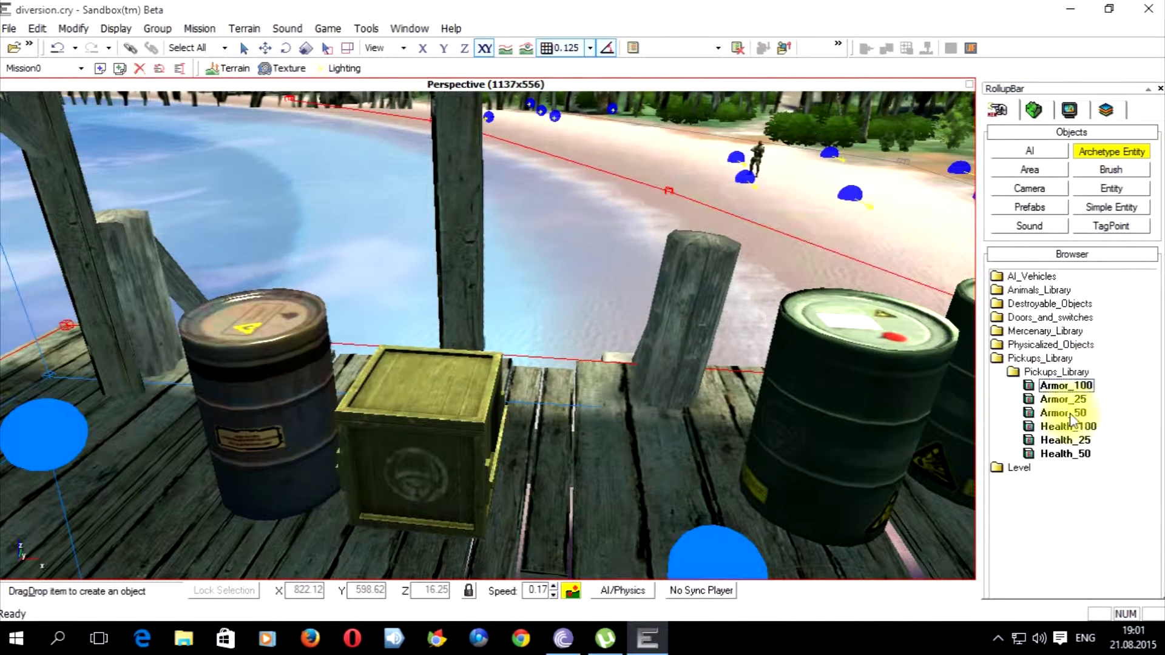
pyautogui.moveTo(1044, 426)
pyautogui.mouseDown()
pyautogui.moveTo(415, 394)
pyautogui.moveTo(424, 484)
pyautogui.moveTo(495, 267)
pyautogui.mouseUp()
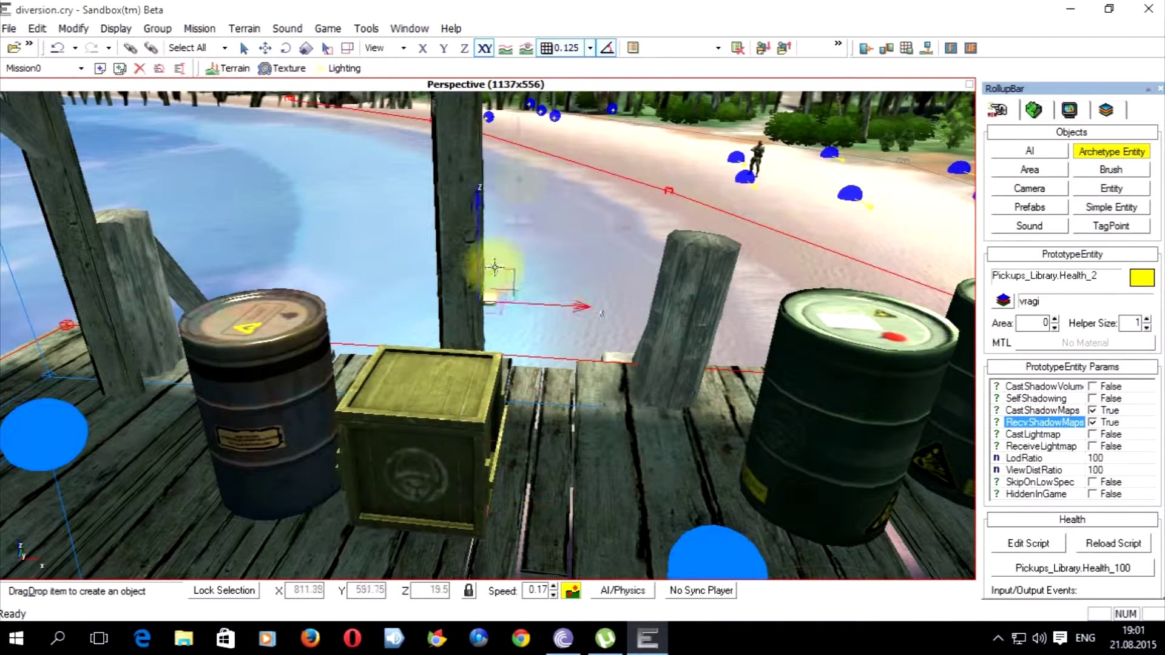
pyautogui.click(527, 49)
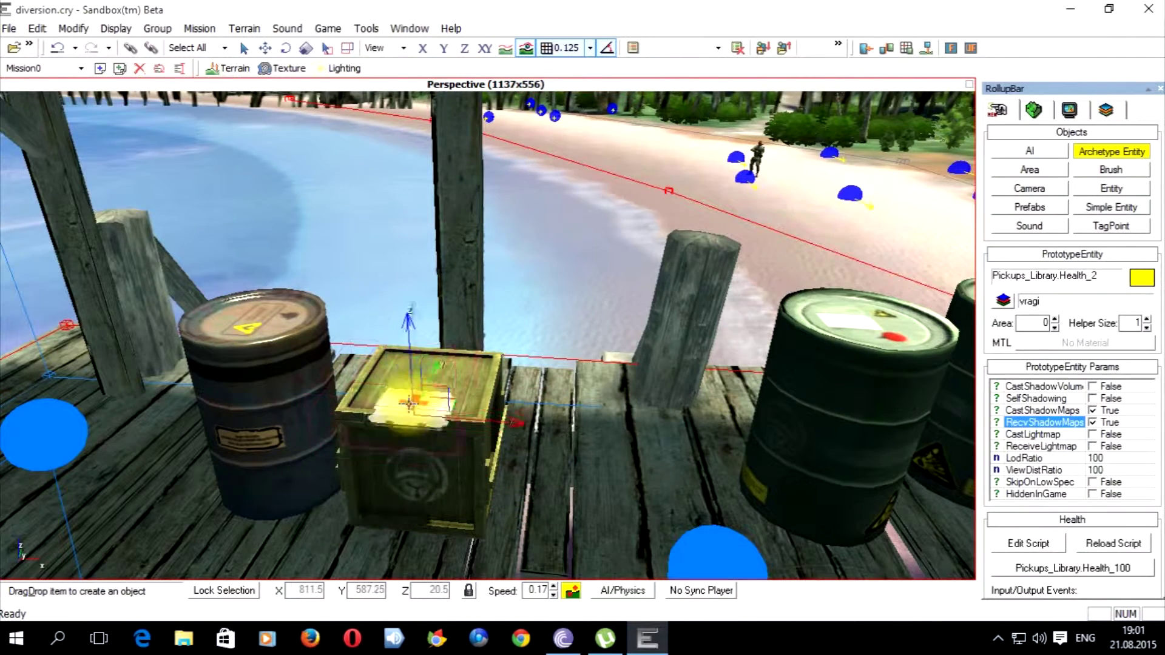
pyautogui.click(412, 368)
# - Disable CastShadowMaps and RecvShadowMaps for the Health_100 pickup, fine-tune its Y and Z position, and rotate it to about 49 degrees about Z
pyautogui.moveTo(463, 379); pyautogui.dragTo(457, 402, button='right')
pyautogui.press('w')
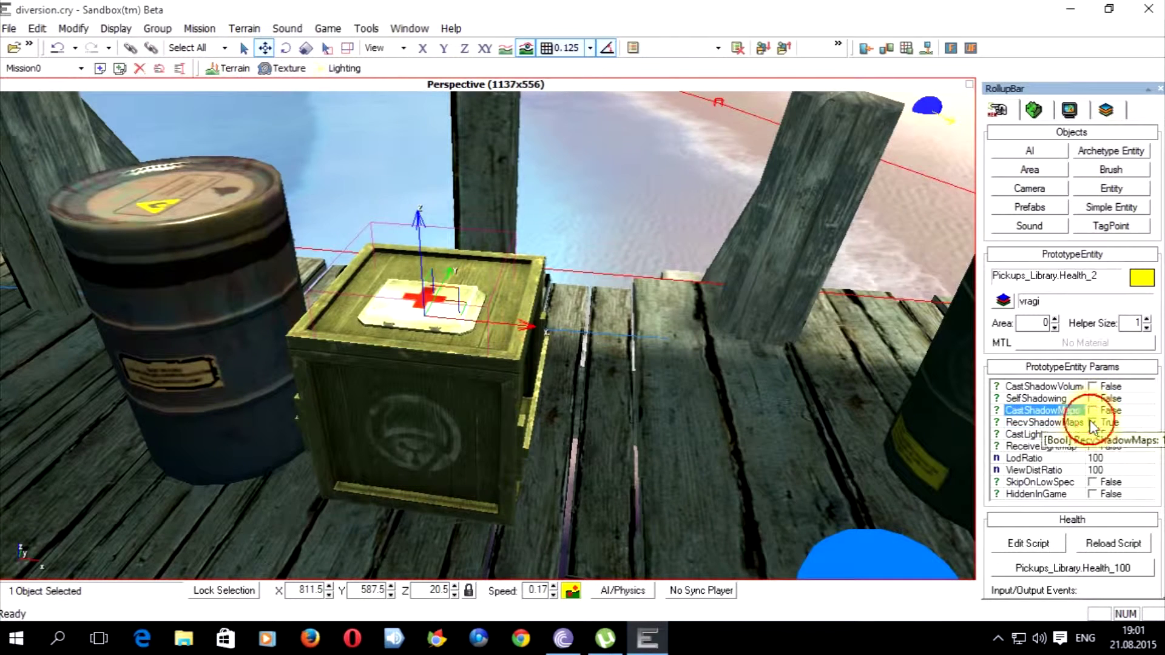
pyautogui.moveTo(392, 593); pyautogui.dragTo(393, 600)
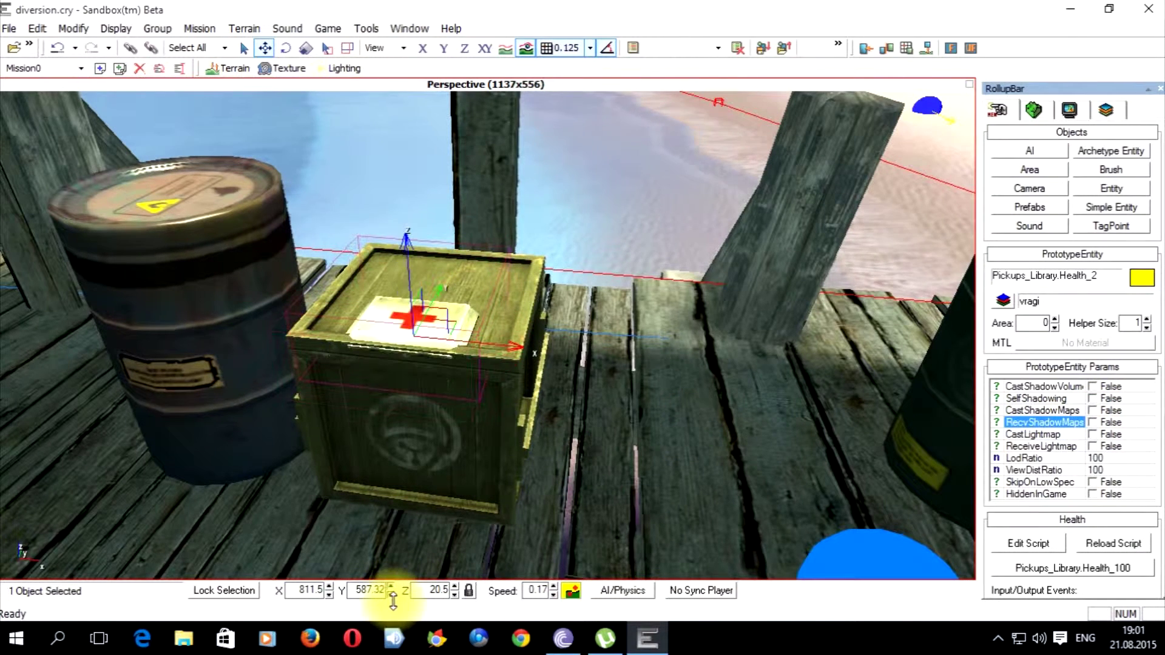
pyautogui.click(452, 586)
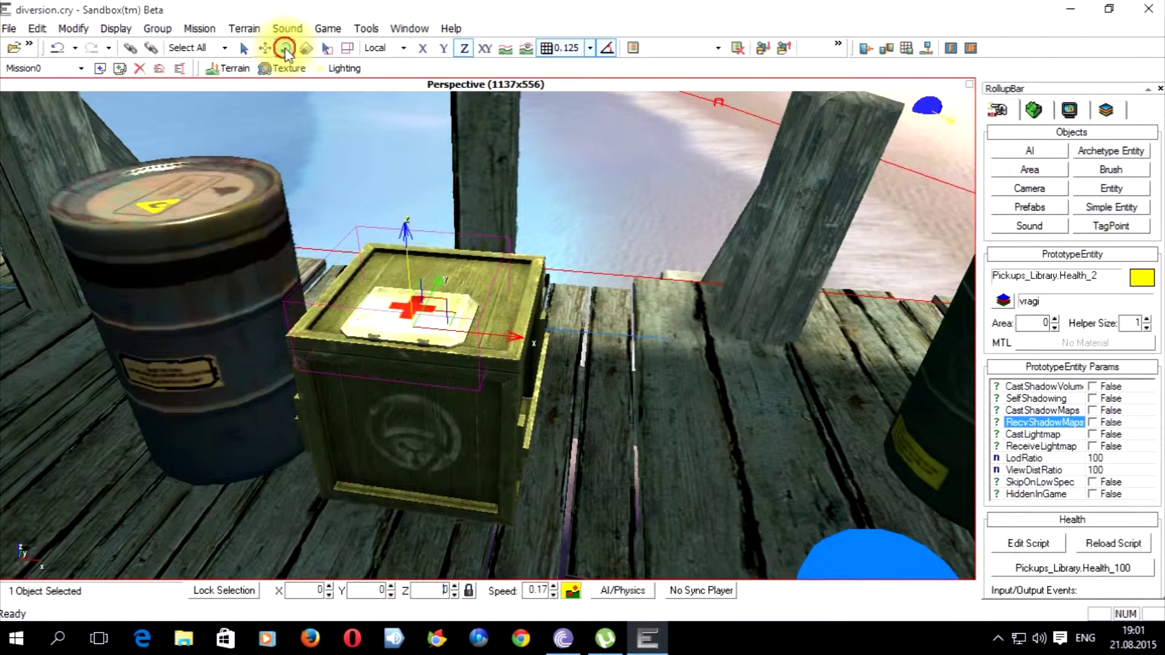
pyautogui.moveTo(457, 588)
pyautogui.mouseDown()
pyautogui.moveTo(473, 254)
pyautogui.moveTo(491, 283)
pyautogui.mouseUp()
pyautogui.press('s')
pyautogui.moveTo(547, 421); pyautogui.dragTo(546, 421, button='right')
pyautogui.press('w')
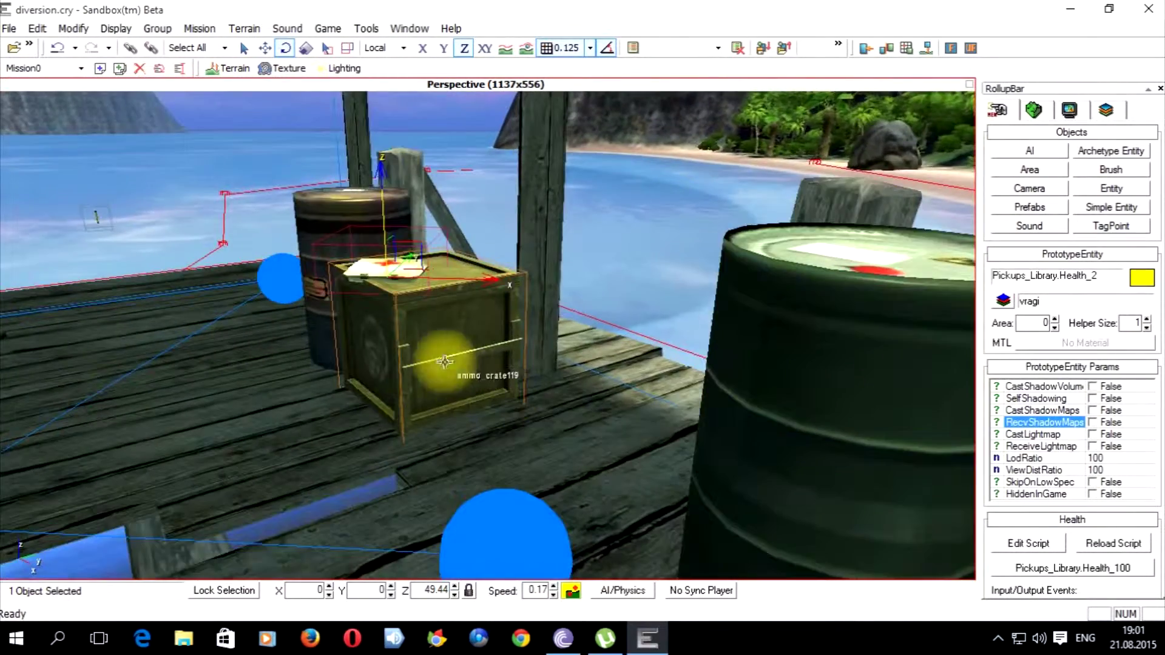
# - Clone the crate under the health pickup and place the copy at the beach-side corner of the deck, at X 819.25, Y 580
pyautogui.click(449, 383)
pyautogui.moveTo(450, 383); pyautogui.dragTo(453, 384, button='right')
pyautogui.press('s')
pyautogui.press('s')
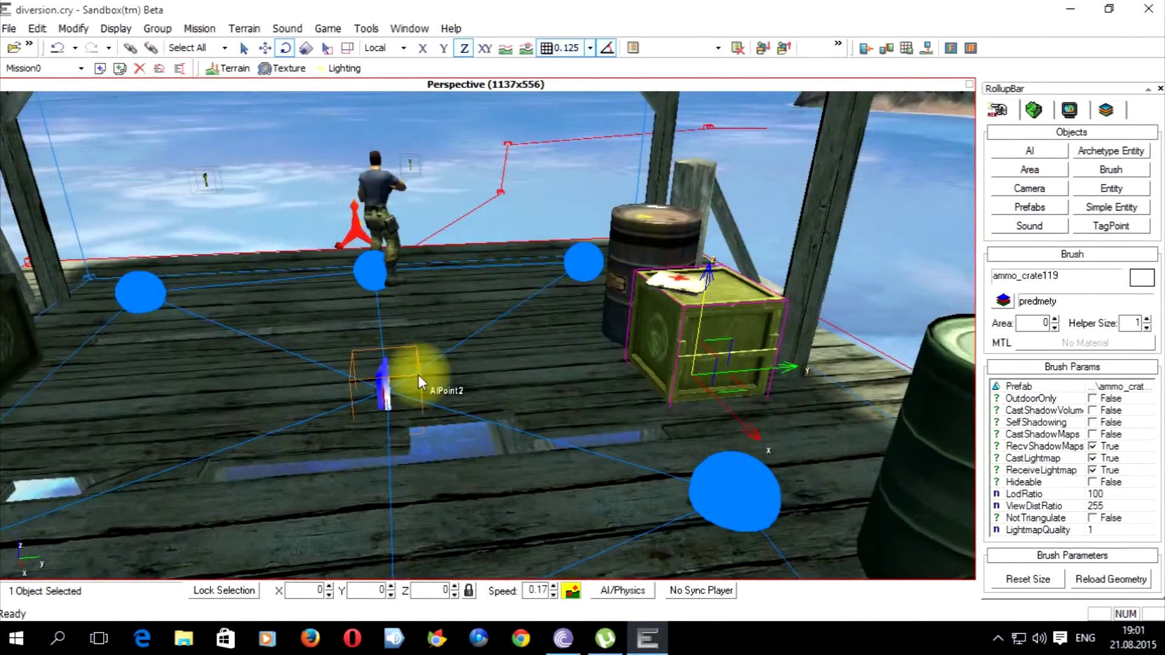
pyautogui.click(269, 47)
pyautogui.press('s')
pyautogui.moveTo(369, 255)
pyautogui.mouseDown(button='right')
pyautogui.moveTo(372, 245)
pyautogui.moveTo(369, 260)
pyautogui.moveTo(293, 255)
pyautogui.moveTo(371, 259)
pyautogui.mouseUp(button='right')
pyautogui.press('w')
pyautogui.press('w')
pyautogui.hotkey('ctrl', 'c')
pyautogui.click(481, 235)
# - Raise the new crate at the deck's beach-side corner to Z 19.69
pyautogui.moveTo(486, 235); pyautogui.dragTo(493, 234, button='right')
pyautogui.press('a')
pyautogui.moveTo(587, 434); pyautogui.dragTo(587, 433, button='right')
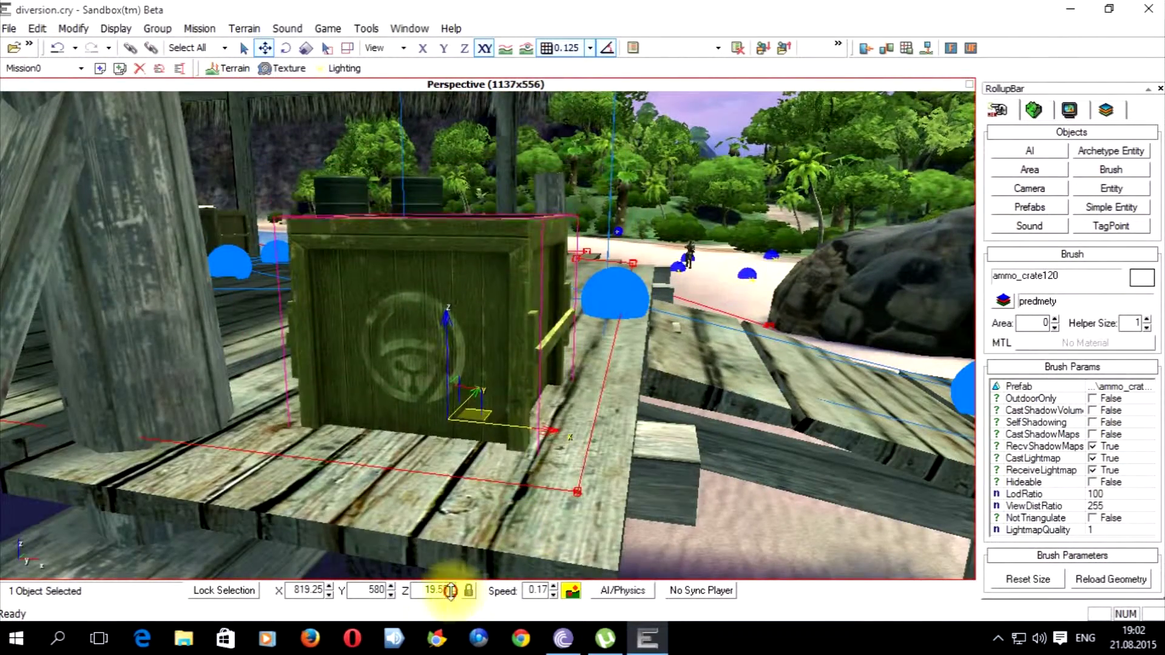
pyautogui.moveTo(450, 591); pyautogui.dragTo(448, 587)
# - Turn on the AI/Physics simulation and watch the mercenaries patrolling the beach
pyautogui.moveTo(464, 566); pyautogui.dragTo(488, 515, button='right')
pyautogui.moveTo(534, 467); pyautogui.dragTo(585, 512, button='right')
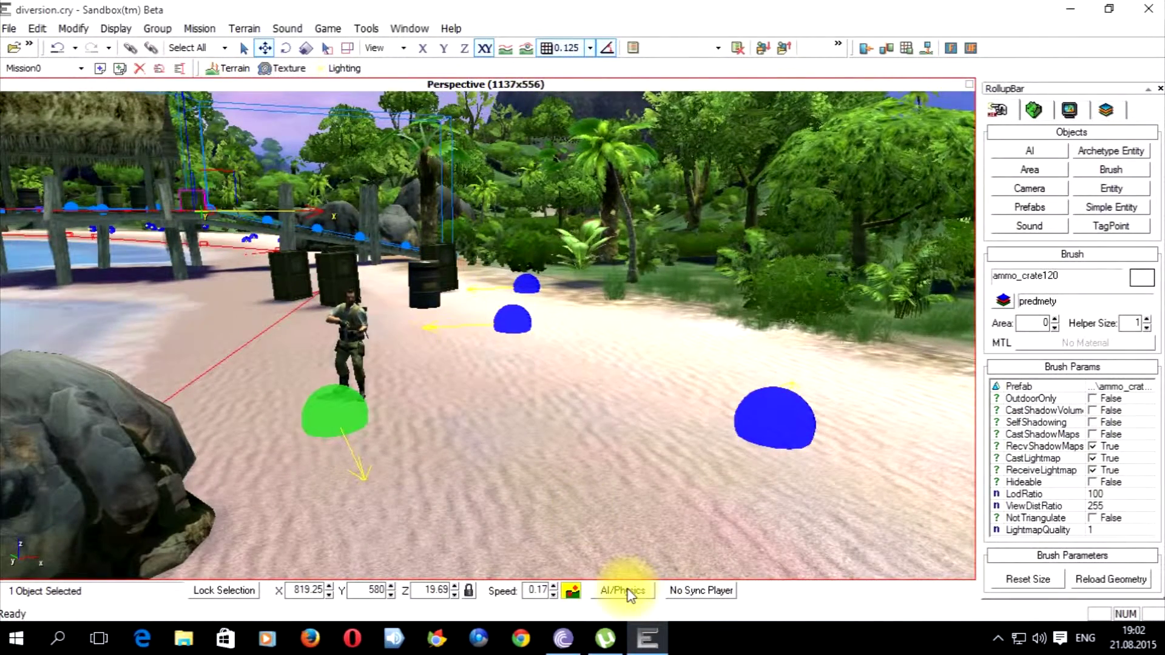
pyautogui.moveTo(584, 297); pyautogui.dragTo(600, 299, button='right')
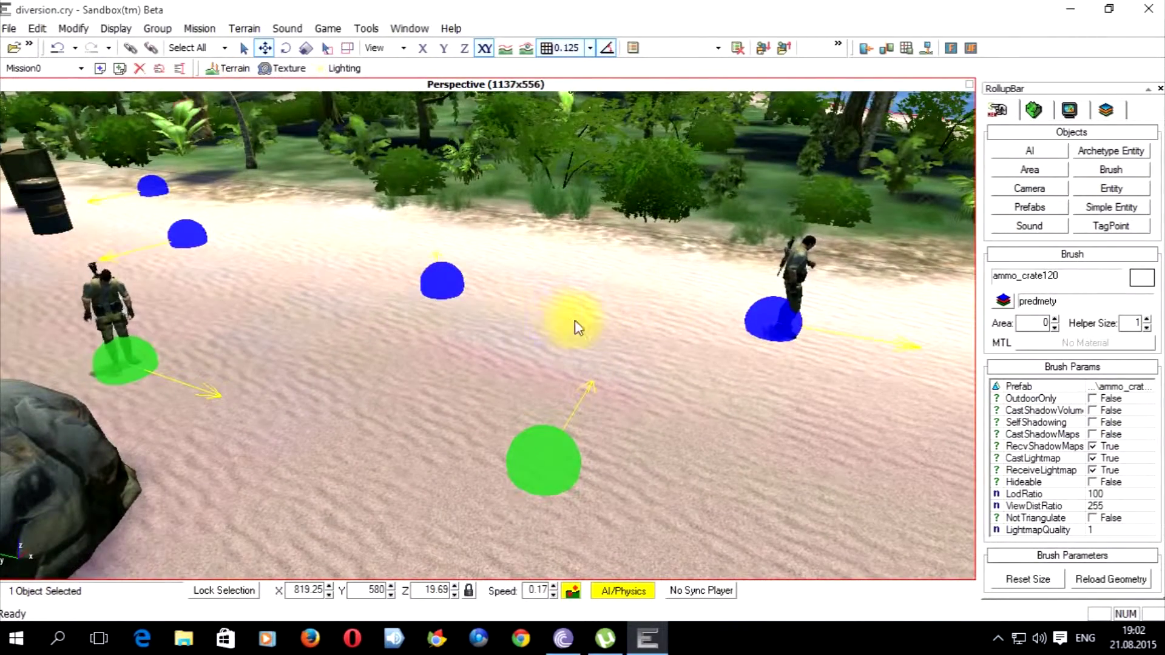
pyautogui.moveTo(538, 341)
pyautogui.mouseDown(button='right')
pyautogui.moveTo(526, 333)
pyautogui.moveTo(550, 342)
pyautogui.moveTo(539, 340)
pyautogui.mouseUp(button='right')
pyautogui.press('w')
pyautogui.press('w')
pyautogui.press('w')
pyautogui.press('d')
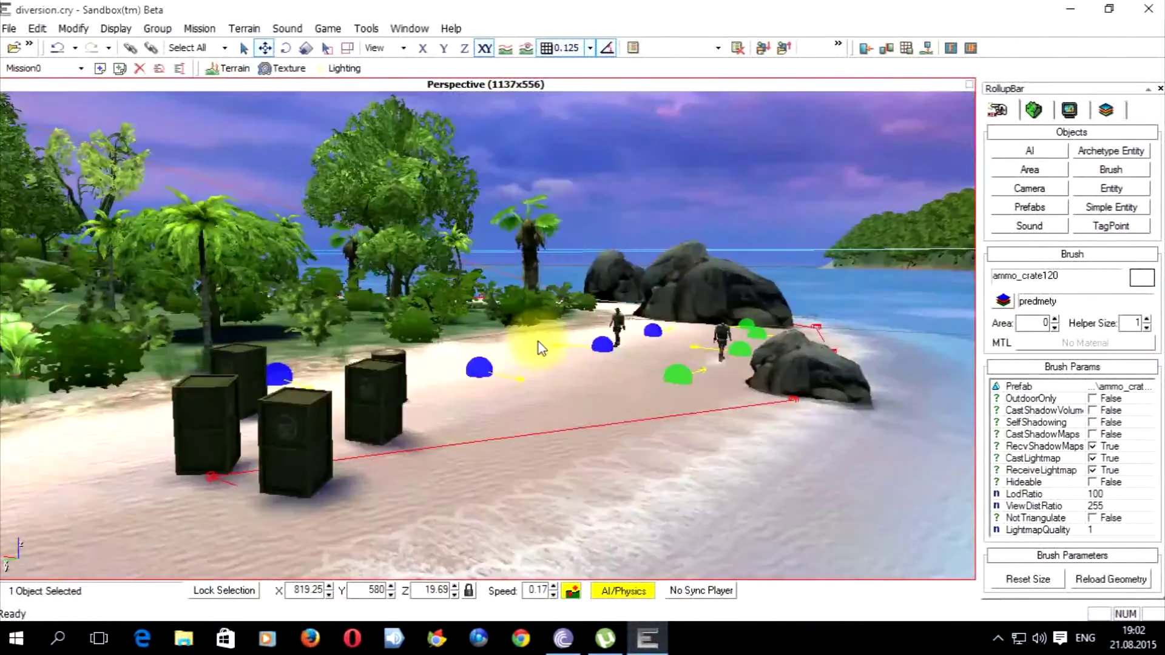
pyautogui.scroll(4, 537, 341)
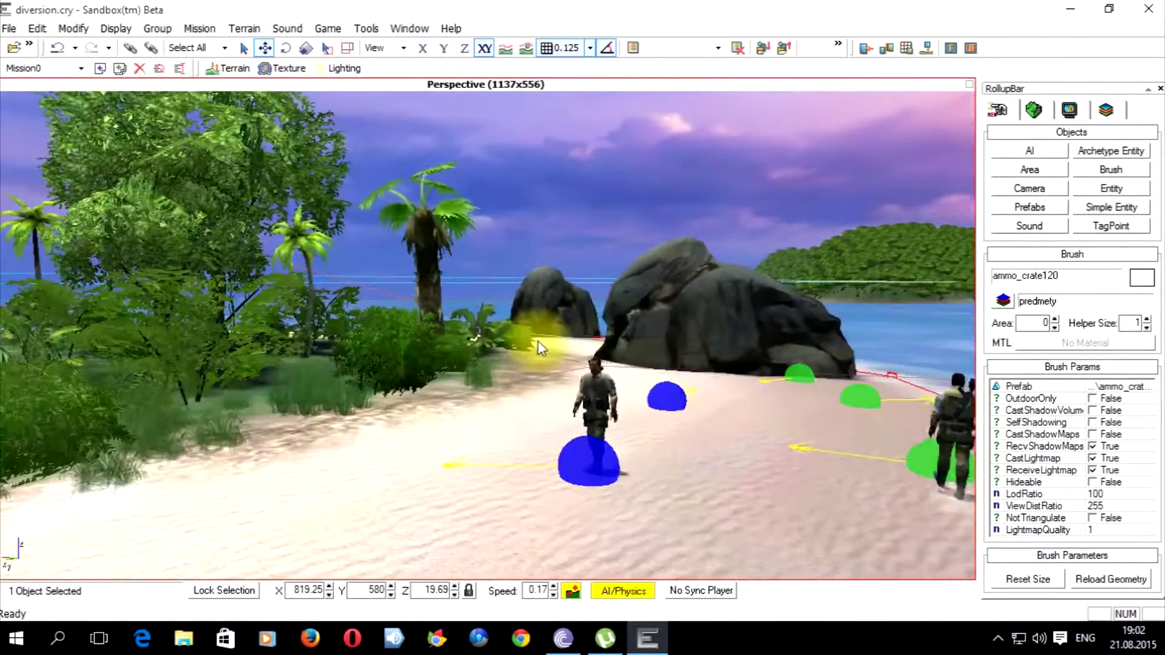
# - Test the level in game mode, walking past the beach mercenaries to the new deck crate, and return to editing with nothing selected
pyautogui.hotkey('ctrl', 'g')
pyautogui.press('a')
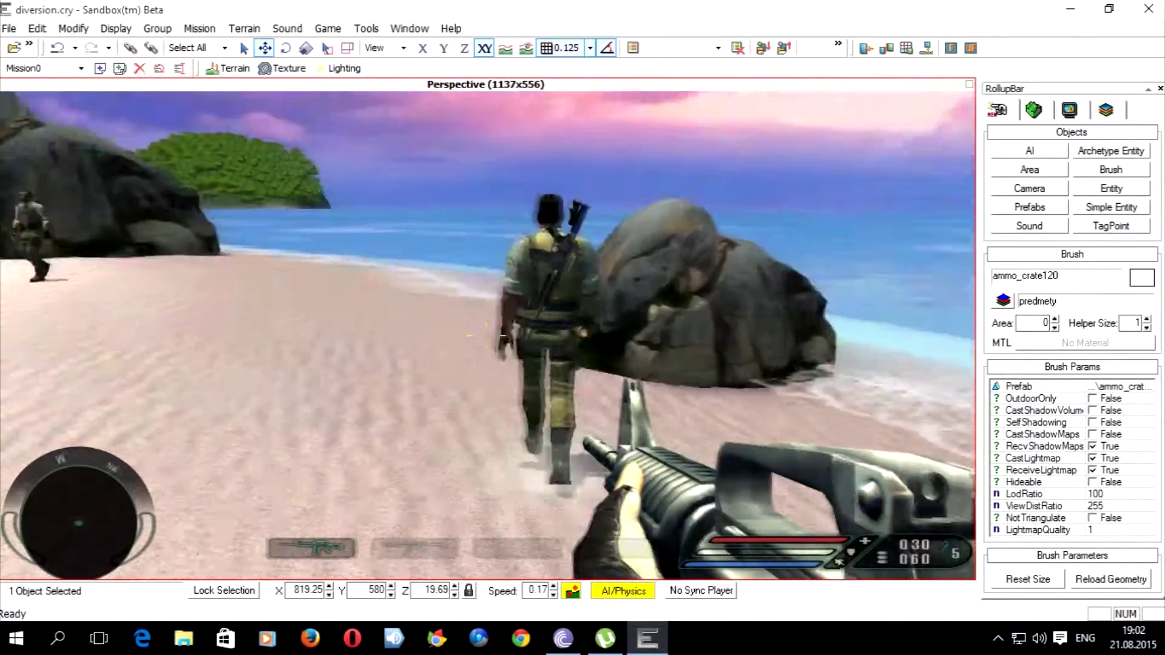
pyautogui.press('a')
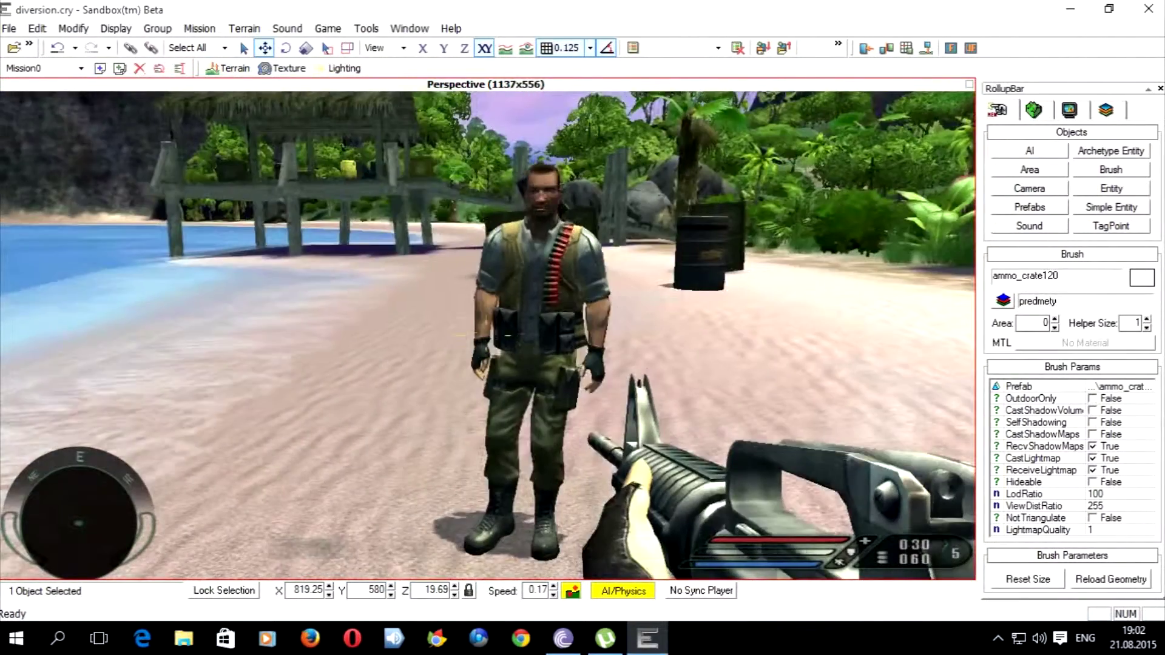
pyautogui.press('d')
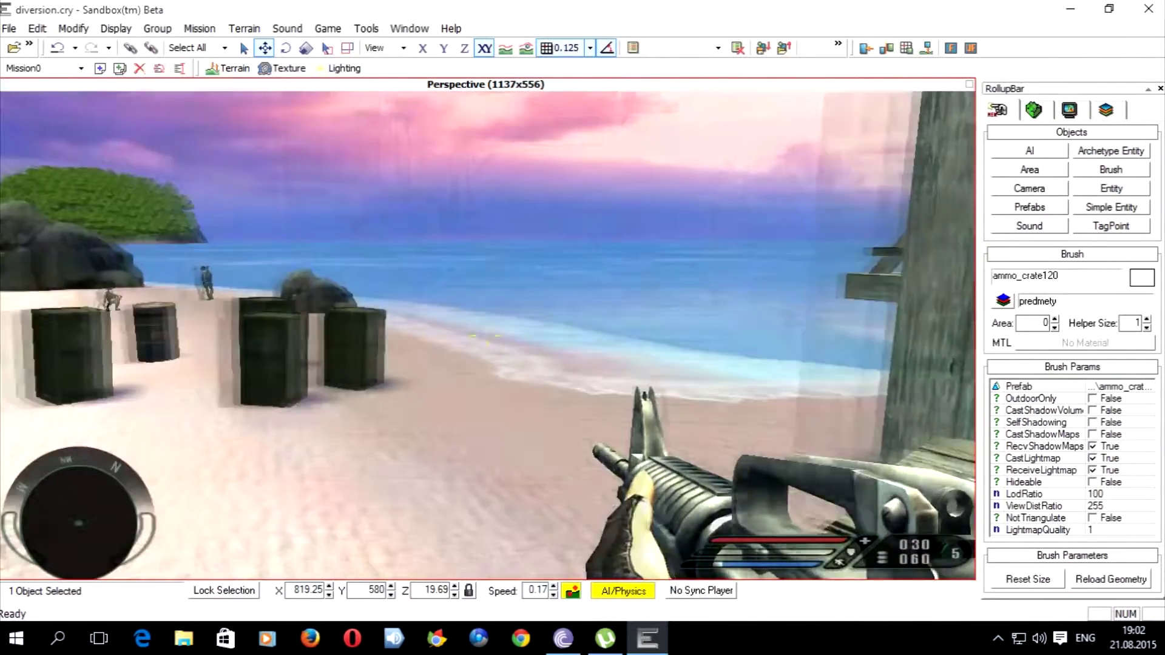
pyautogui.press('w')
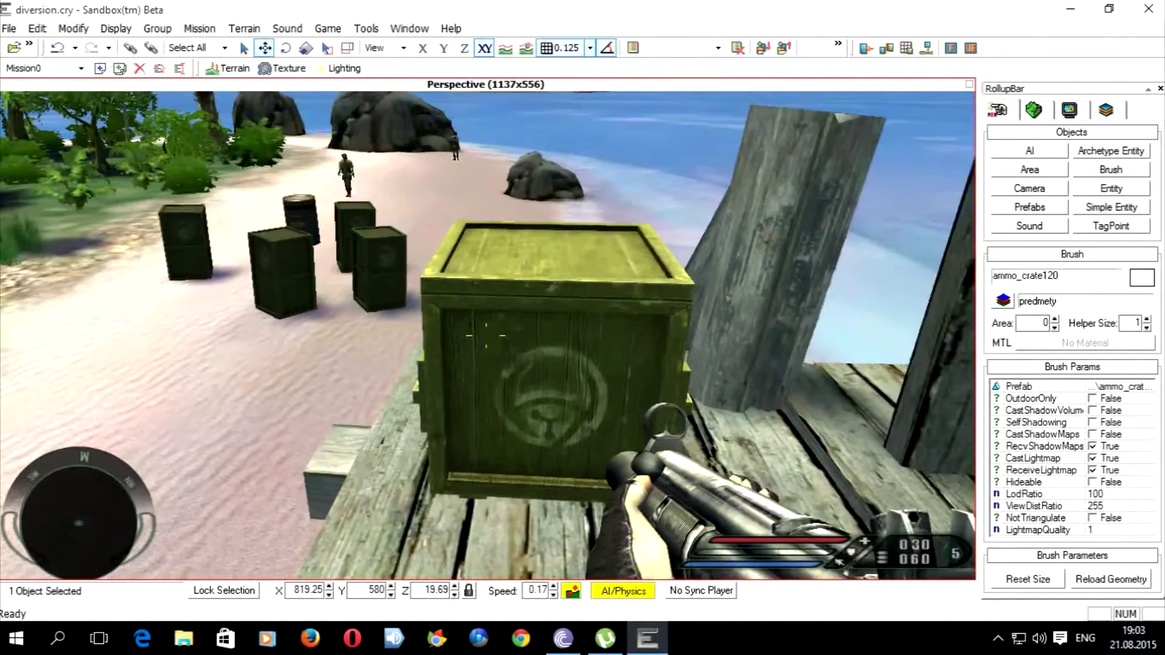
pyautogui.press('Escape')
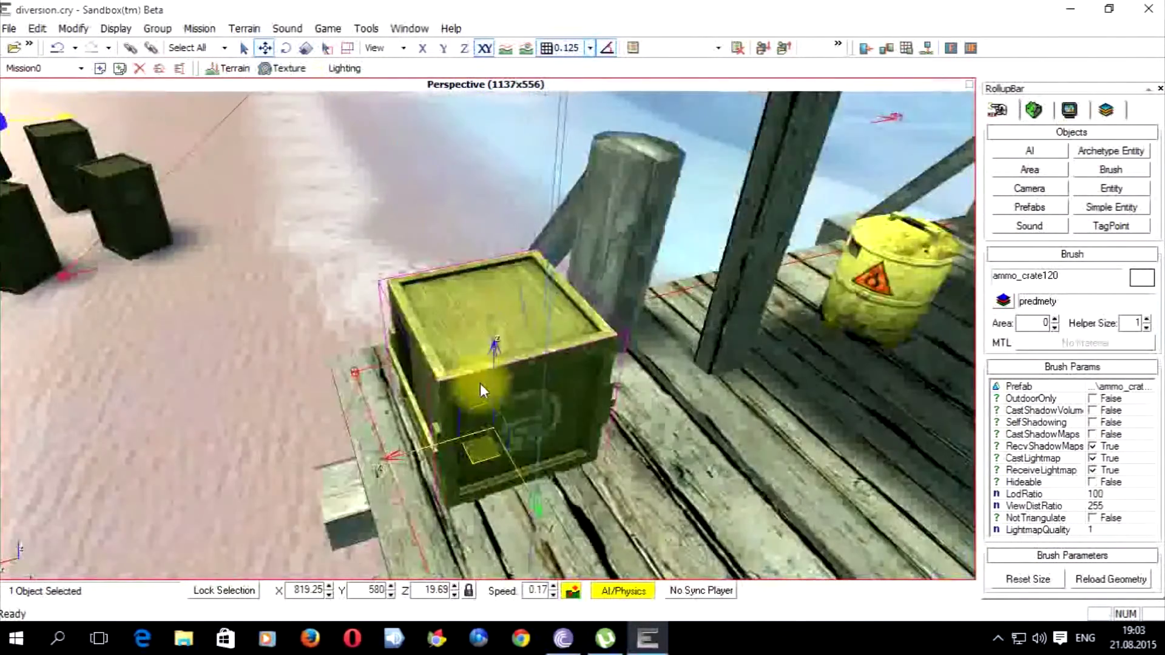
pyautogui.click(235, 323)
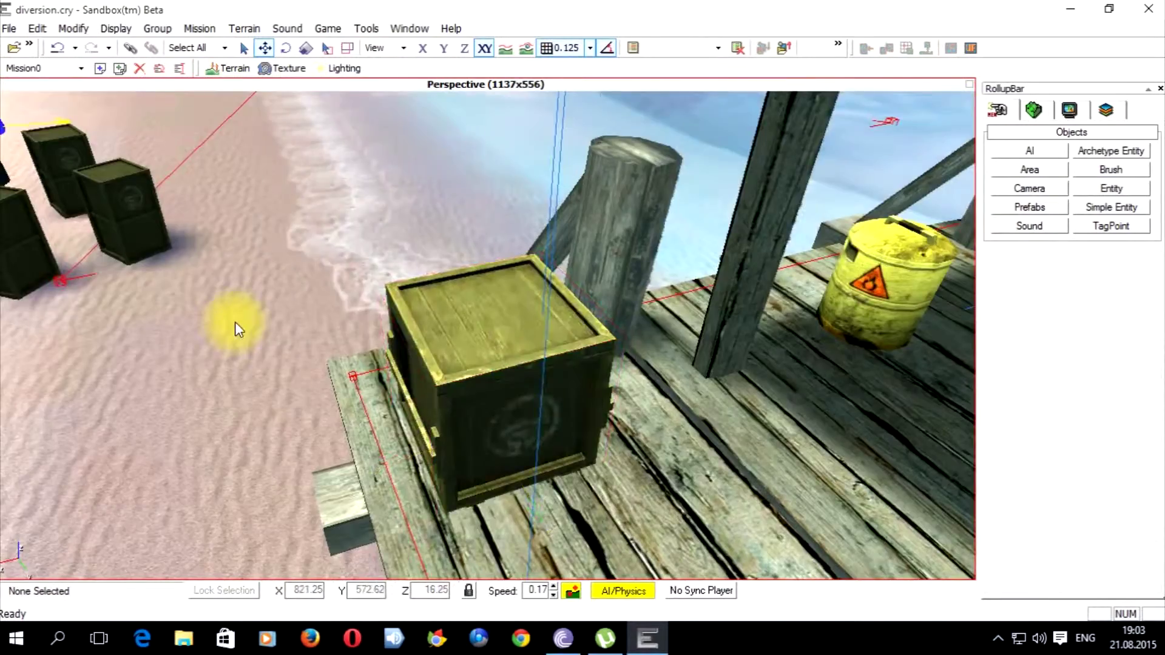
# - Turn off the AI/Physics simulation and frame the empty crate at the deck's beach-side corner
pyautogui.press('w')
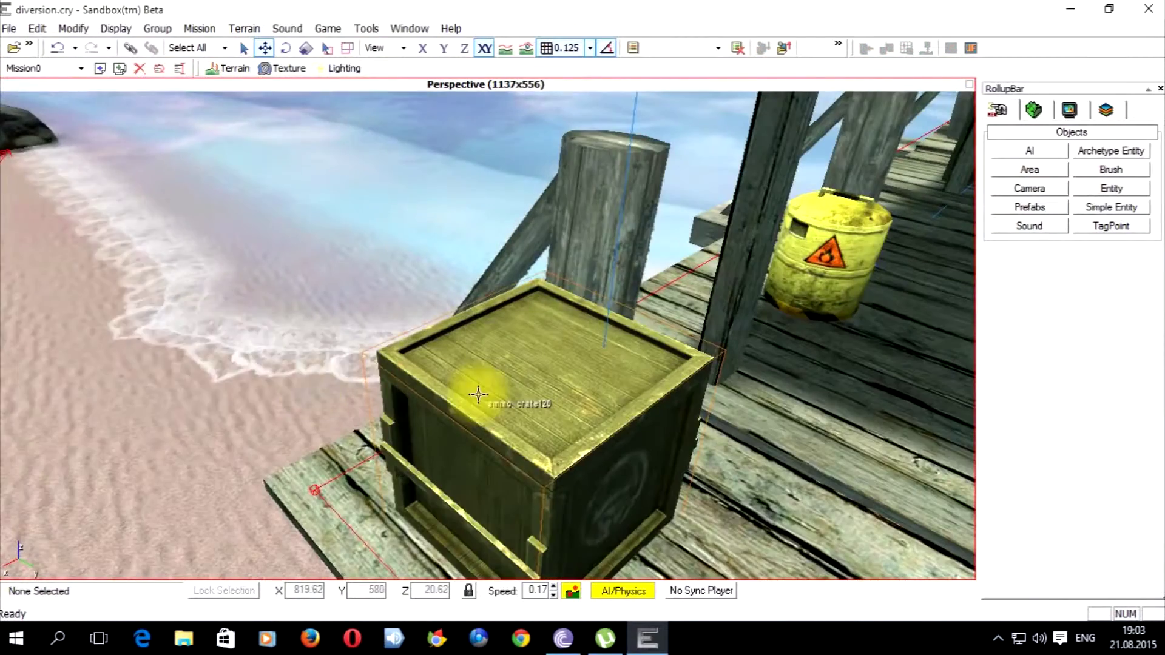
pyautogui.click(644, 585)
pyautogui.scroll(-3, 504, 252)
pyautogui.moveTo(504, 253); pyautogui.dragTo(546, 230, button='right')
pyautogui.press('a')
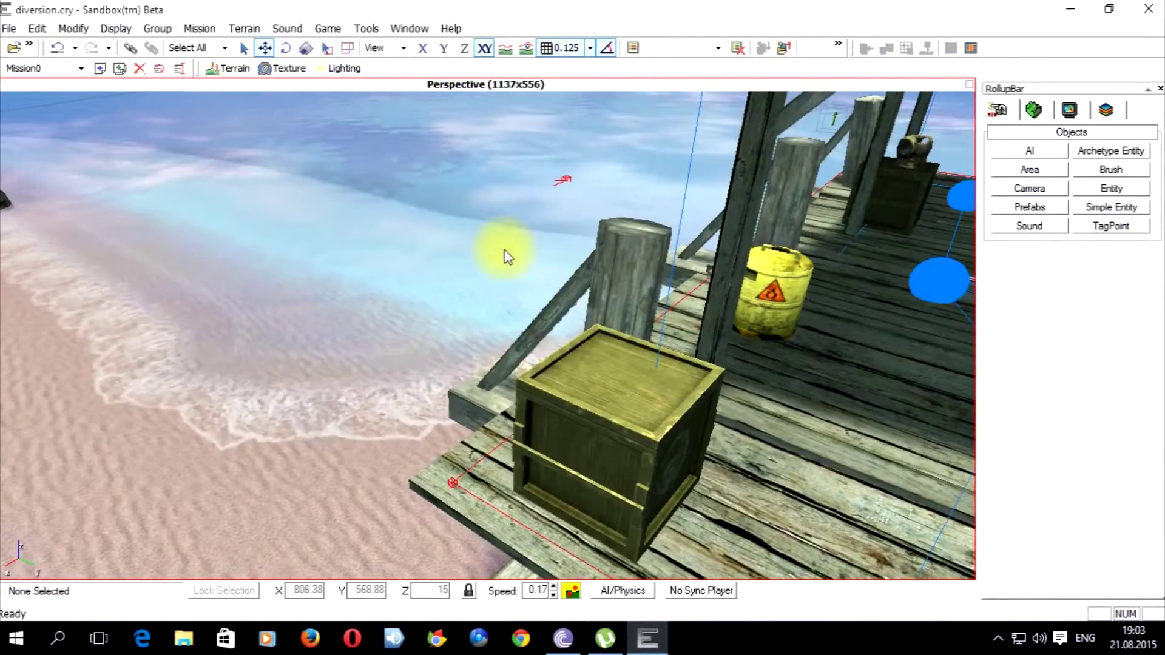
# - Place an AmmoSMG pickup on the deck-corner crate at X 819.5, Y 580.25, and disable its CastShadowMaps, RecvShadowMaps and AwakePhysics
pyautogui.click(1112, 189)
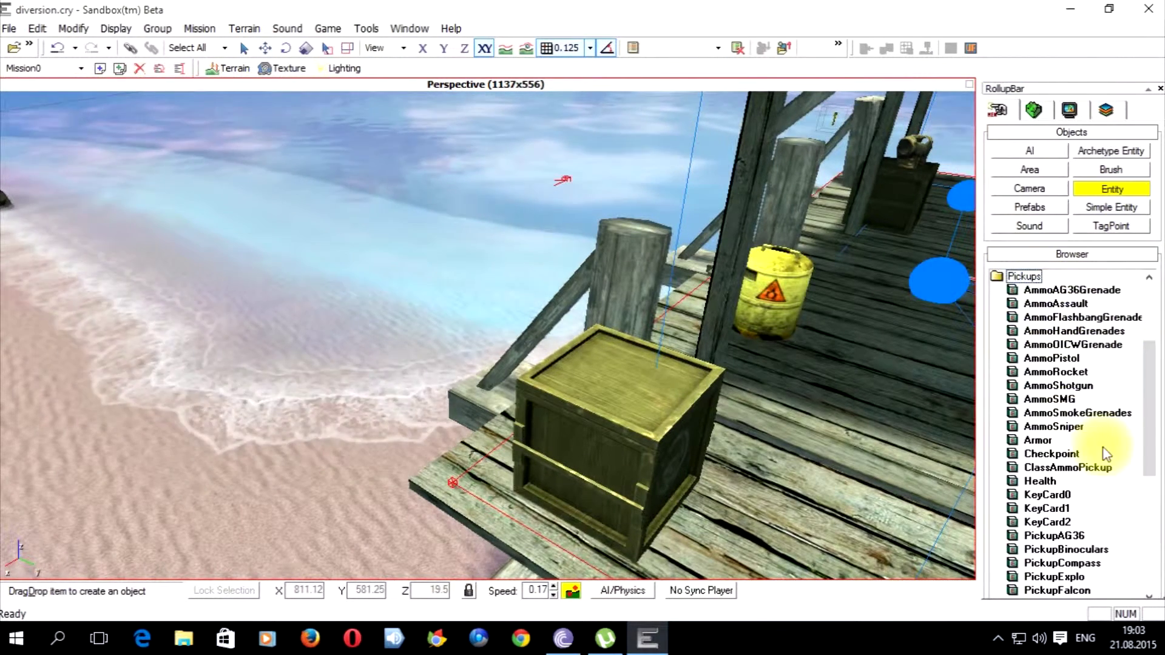
pyautogui.click(1017, 399)
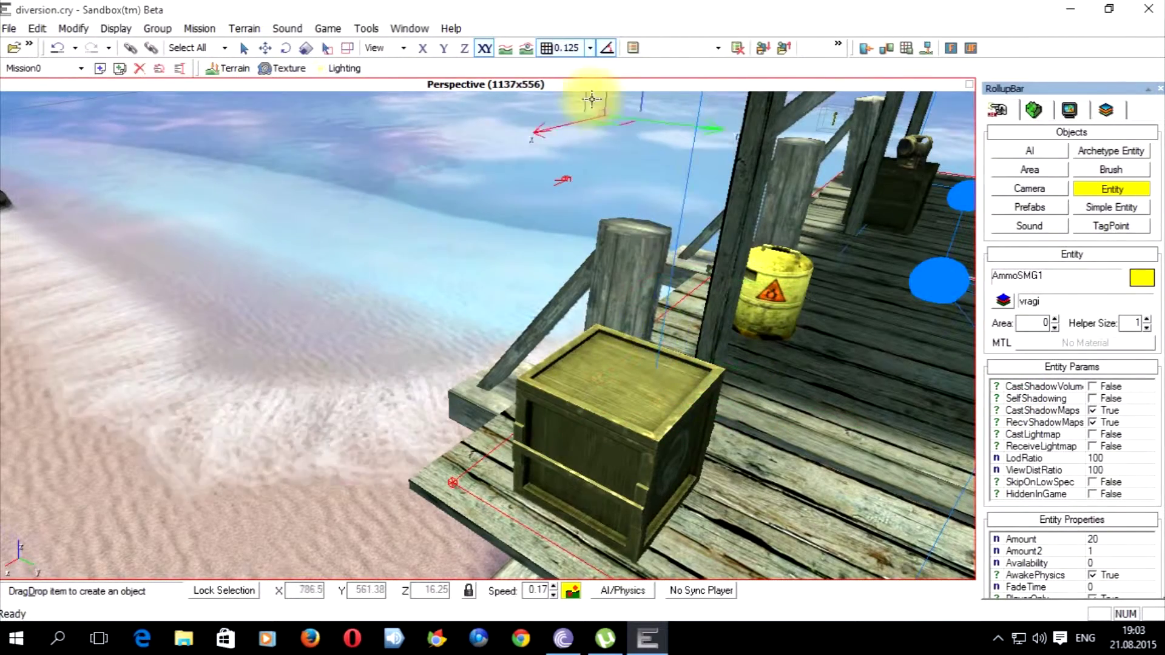
pyautogui.click(525, 48)
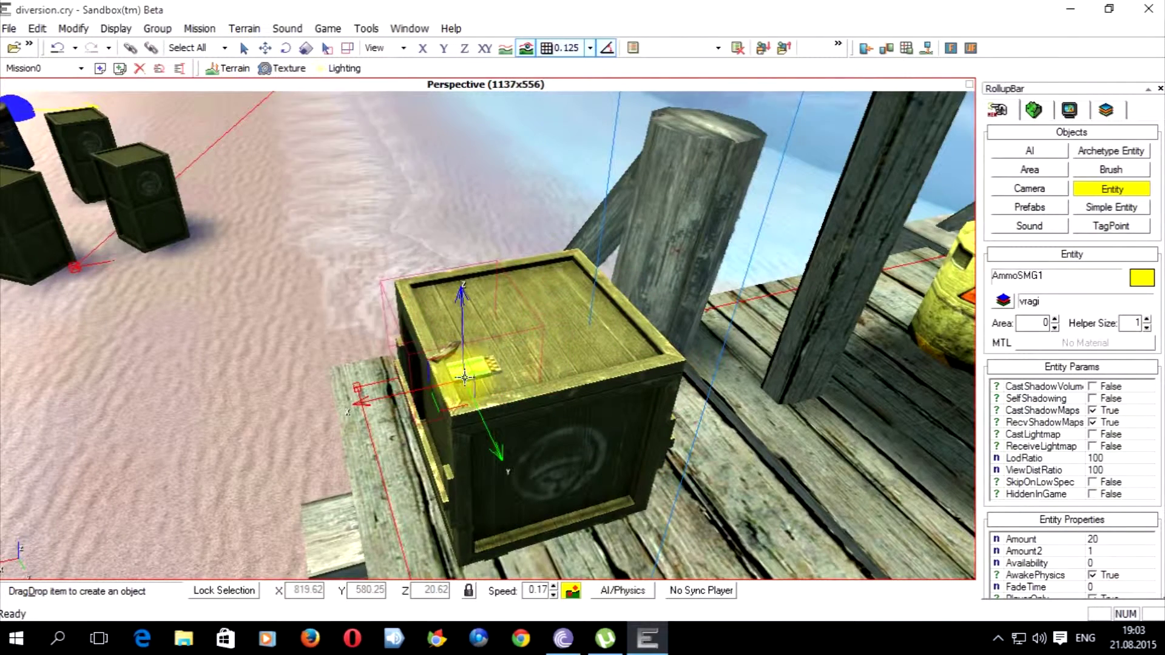
pyautogui.click(480, 373)
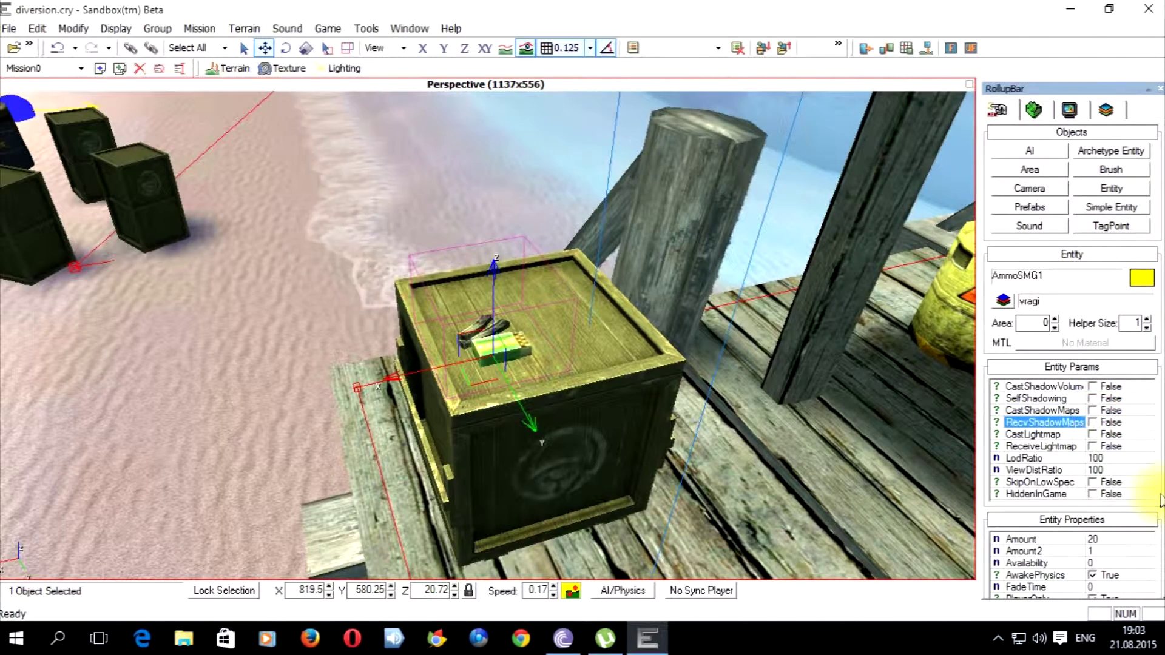
pyautogui.scroll(-5, 1158, 504)
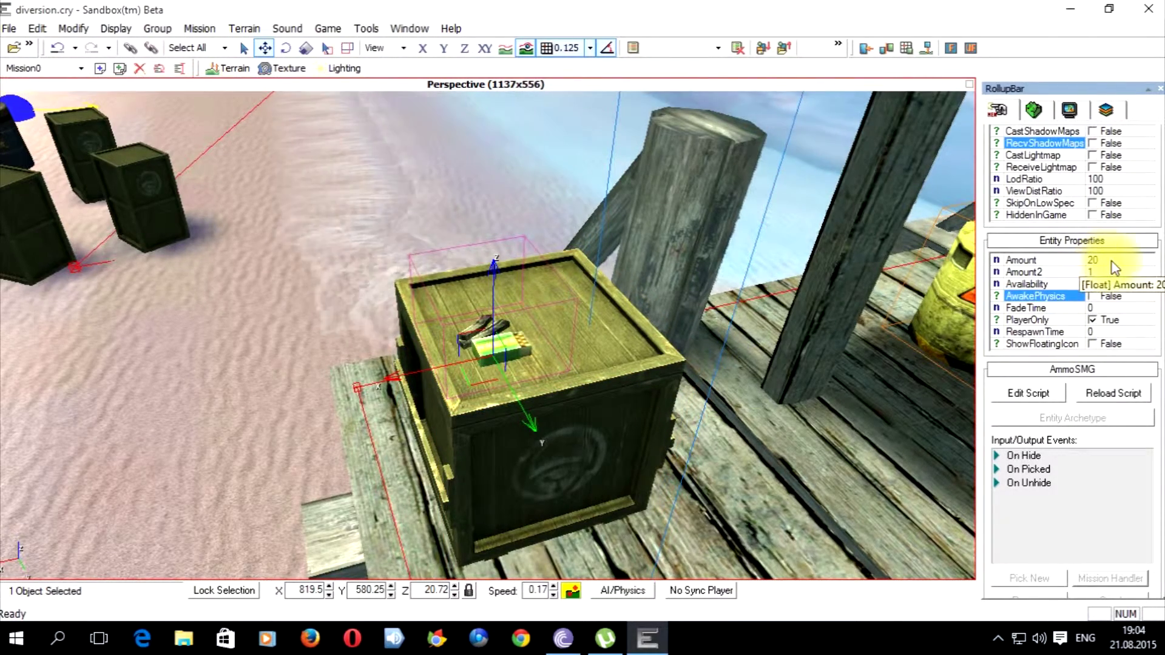
# - Clone the AmmoSMG pickup and place the copy beside it on the same crate, at X 819.12, Y 580.5
pyautogui.moveTo(665, 393); pyautogui.dragTo(628, 369, button='right')
pyautogui.press('s')
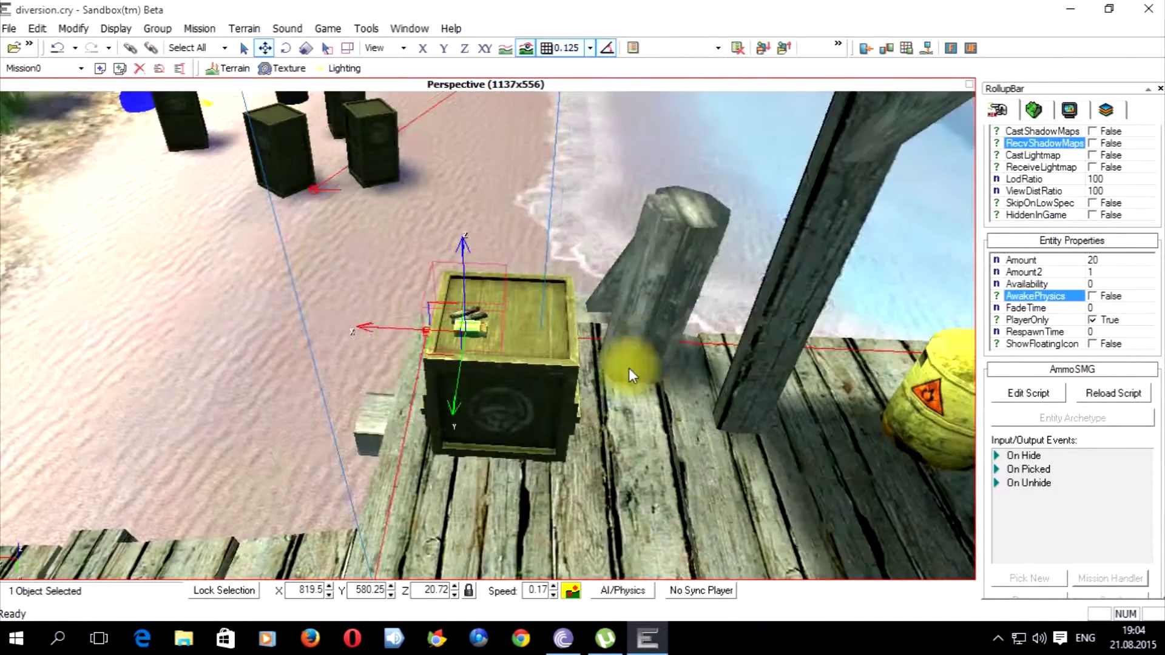
pyautogui.hotkey('ctrl', 'c')
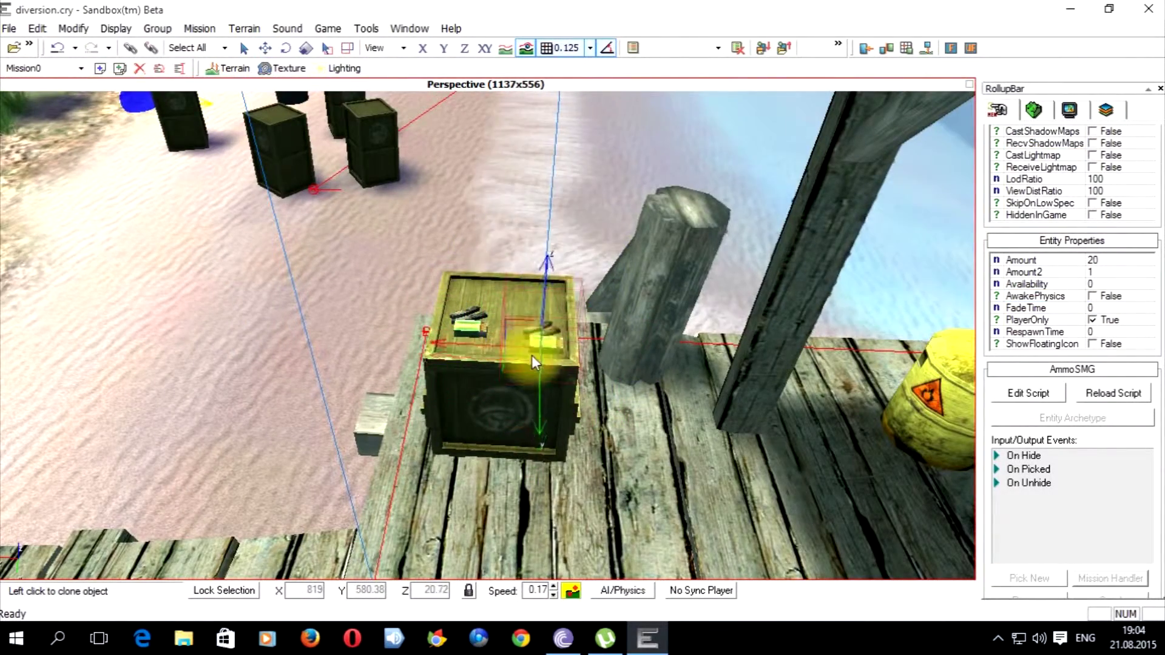
pyautogui.click(525, 361)
pyautogui.moveTo(526, 366)
pyautogui.mouseDown(button='right')
pyautogui.moveTo(520, 388)
pyautogui.moveTo(523, 377)
pyautogui.mouseUp(button='right')
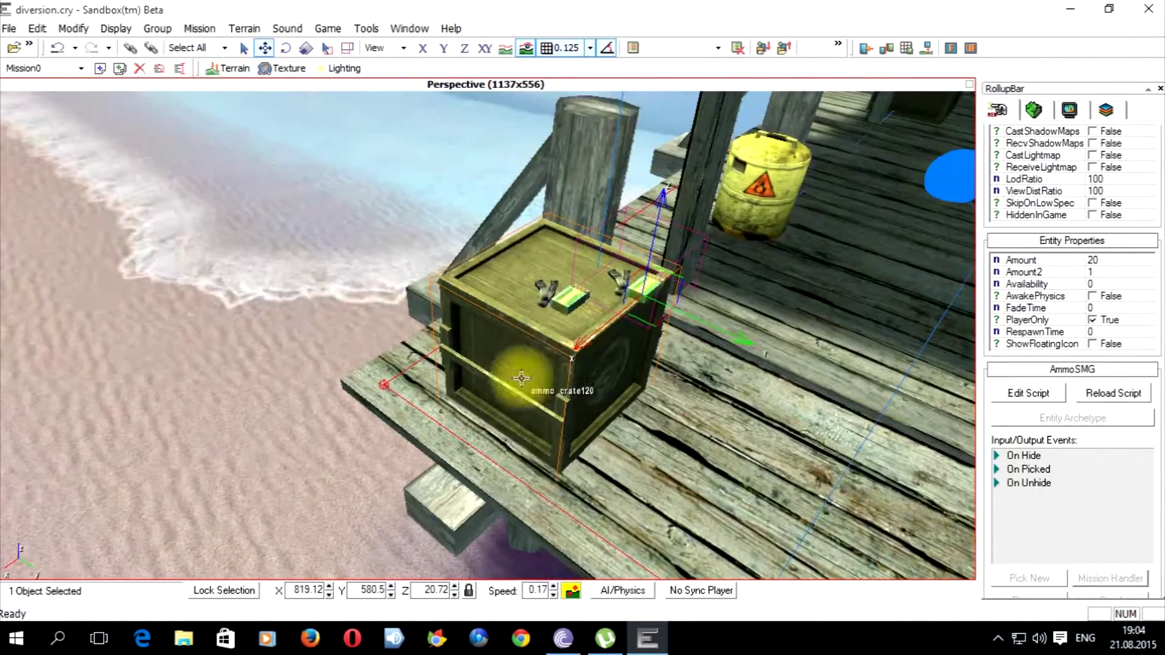
# - Nudge the first AmmoSMG pickup to a higher Y position, set the cloned pickup's Y to 580.34, and clear the selection
pyautogui.click(545, 325)
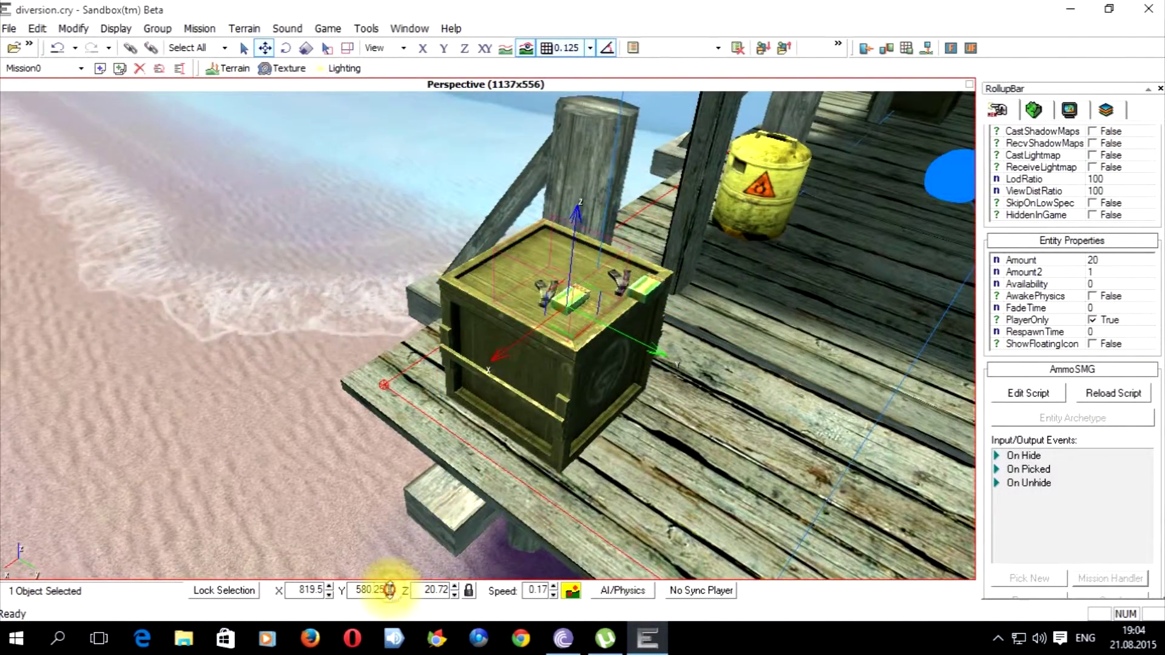
pyautogui.moveTo(389, 589); pyautogui.dragTo(389, 578)
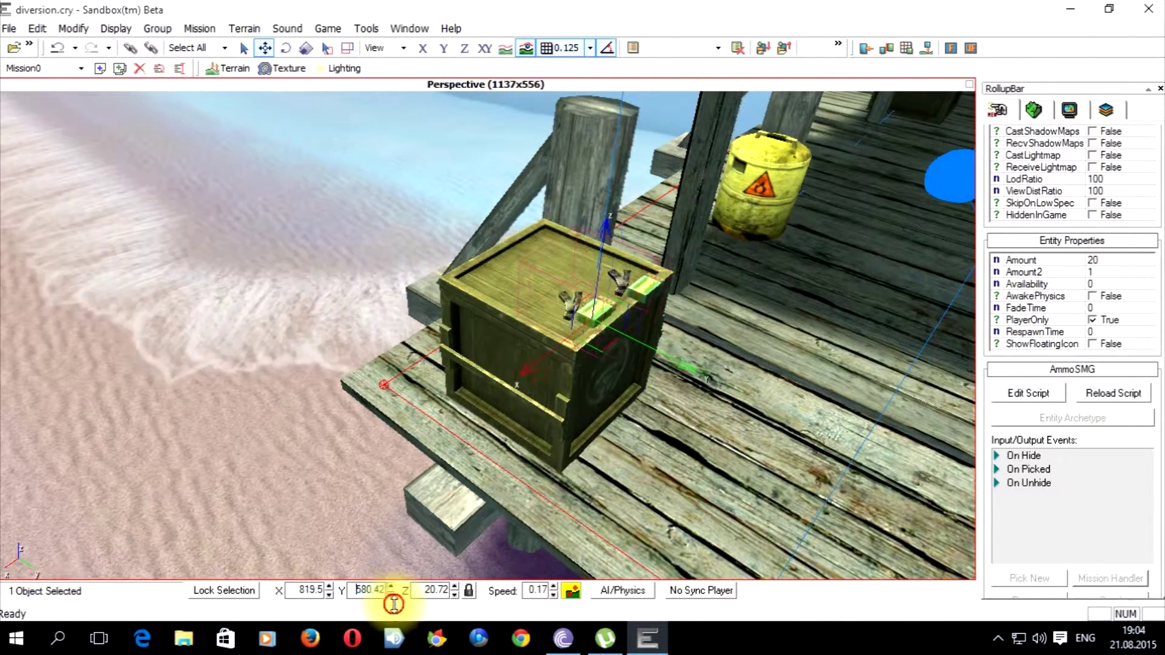
pyautogui.click(661, 311)
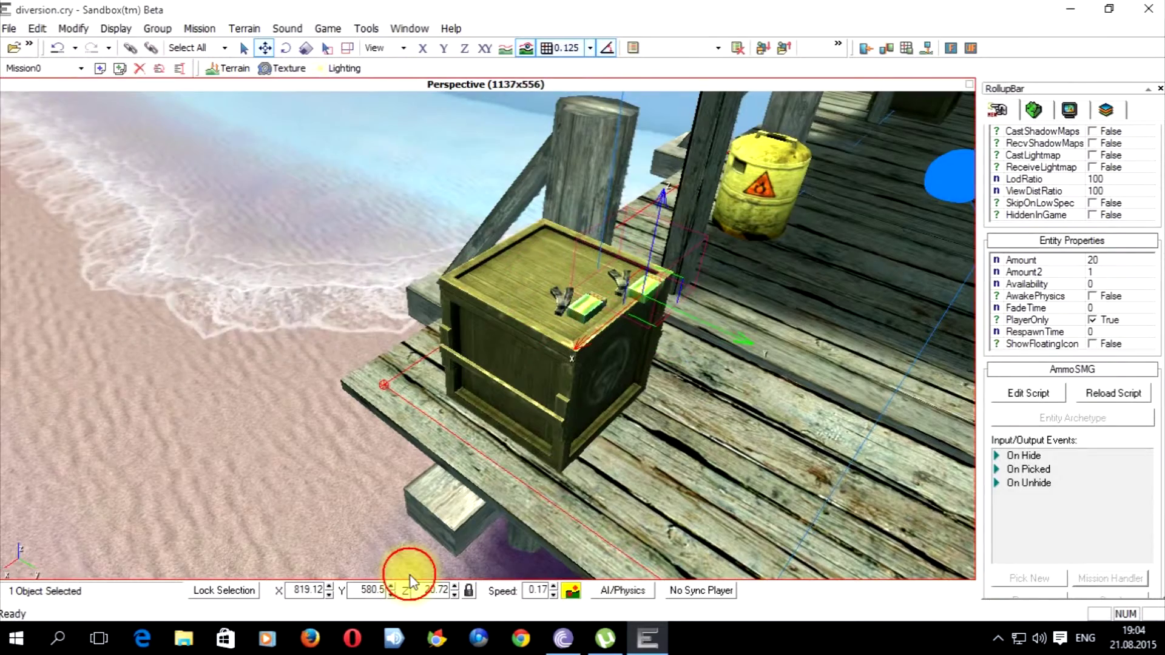
pyautogui.moveTo(392, 593); pyautogui.dragTo(395, 598)
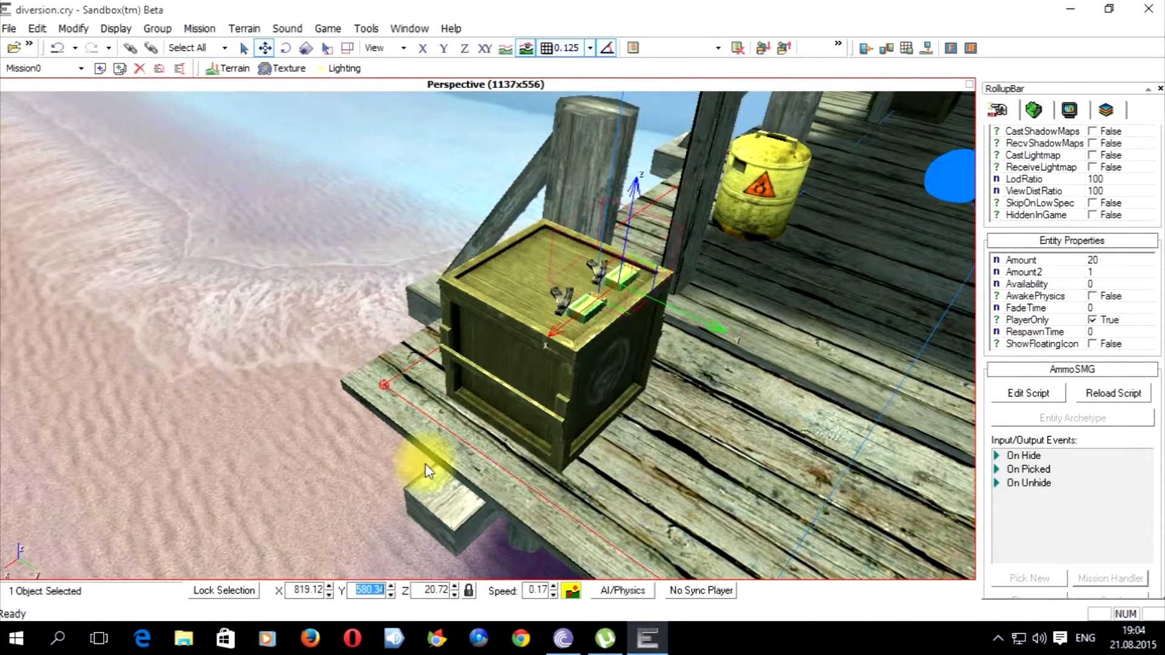
pyautogui.click(306, 410)
# - Examine the ammo, key card and weapon entities available in the Pickups category
pyautogui.moveTo(306, 410); pyautogui.dragTo(356, 403, button='right')
pyautogui.press('s')
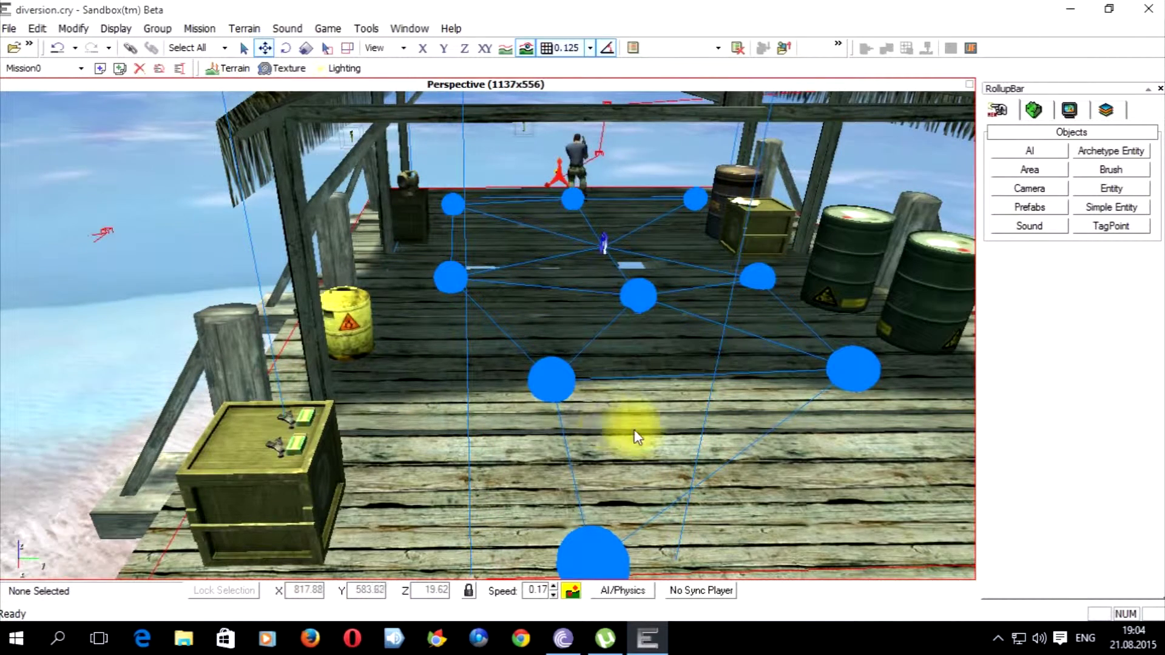
pyautogui.moveTo(582, 419); pyautogui.dragTo(534, 408, button='right')
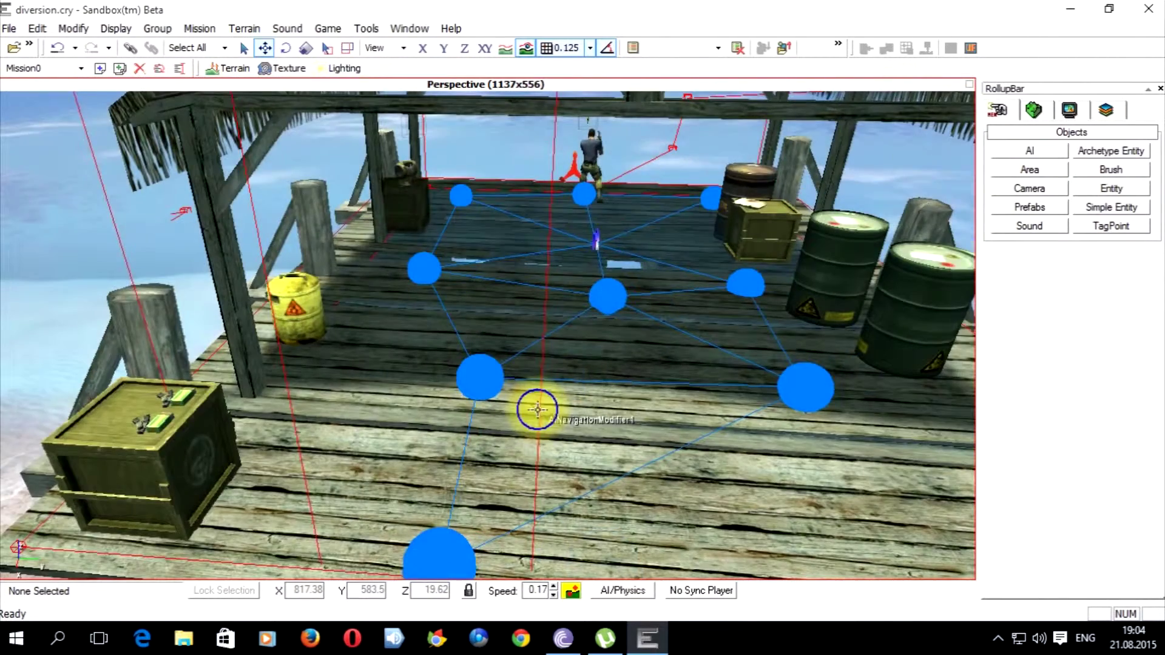
pyautogui.click(1111, 189)
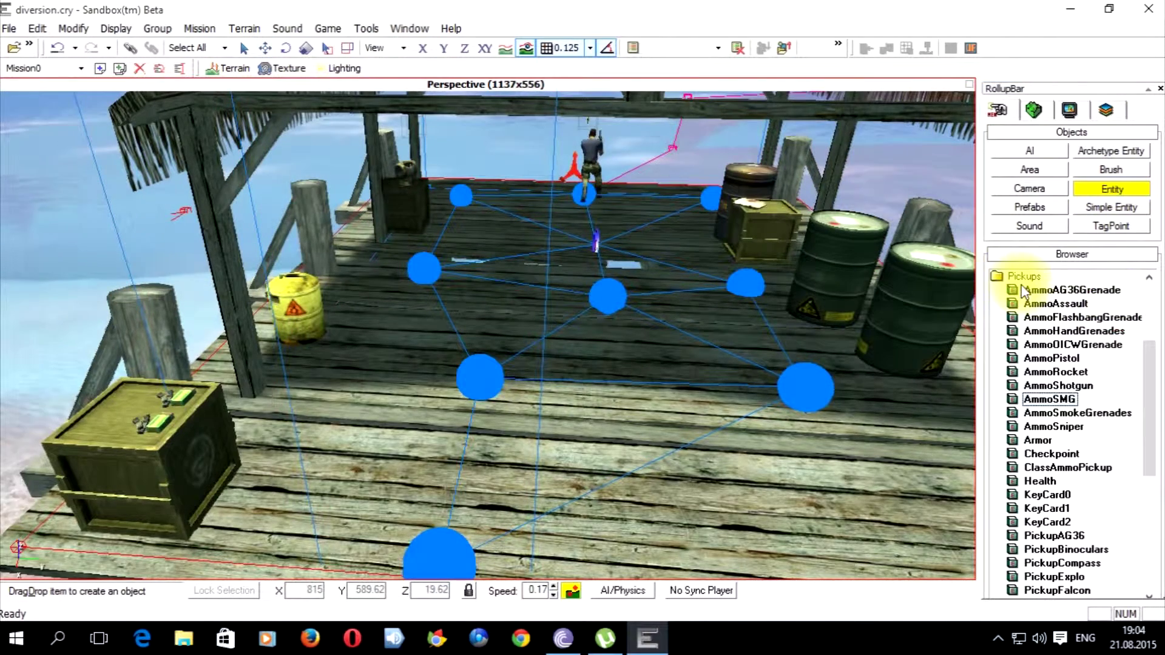
pyautogui.moveTo(1150, 349); pyautogui.dragTo(1152, 388)
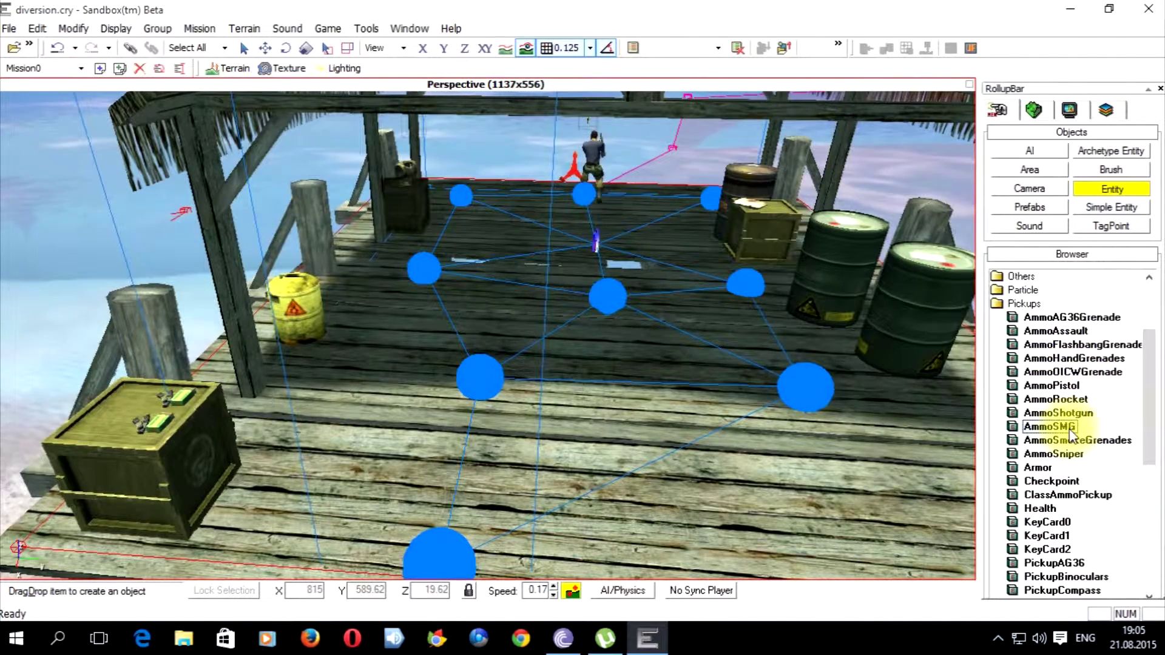
pyautogui.moveTo(1153, 416); pyautogui.dragTo(1159, 478)
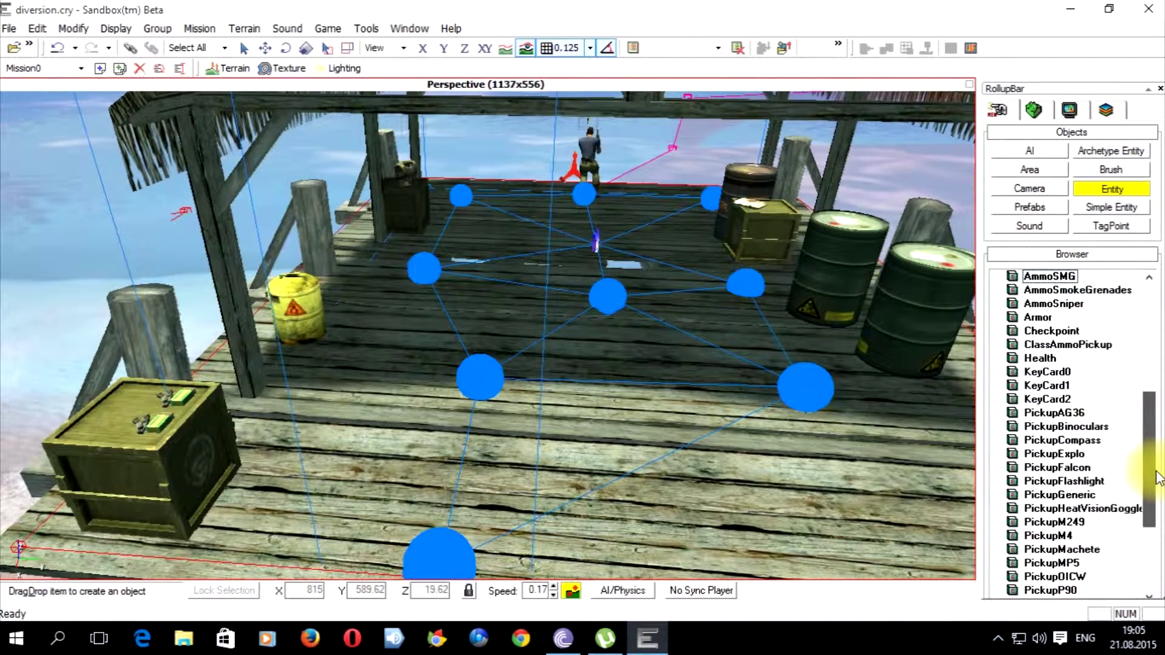
pyautogui.scroll(-2, 1156, 478)
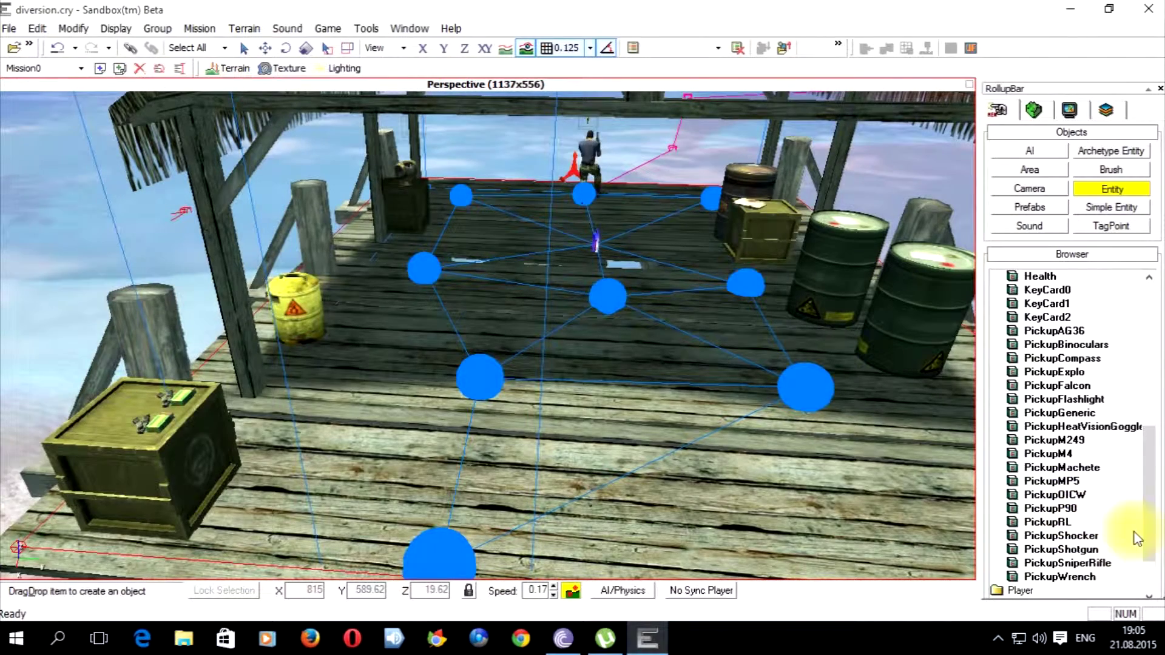
pyautogui.moveTo(1149, 529); pyautogui.dragTo(1158, 516)
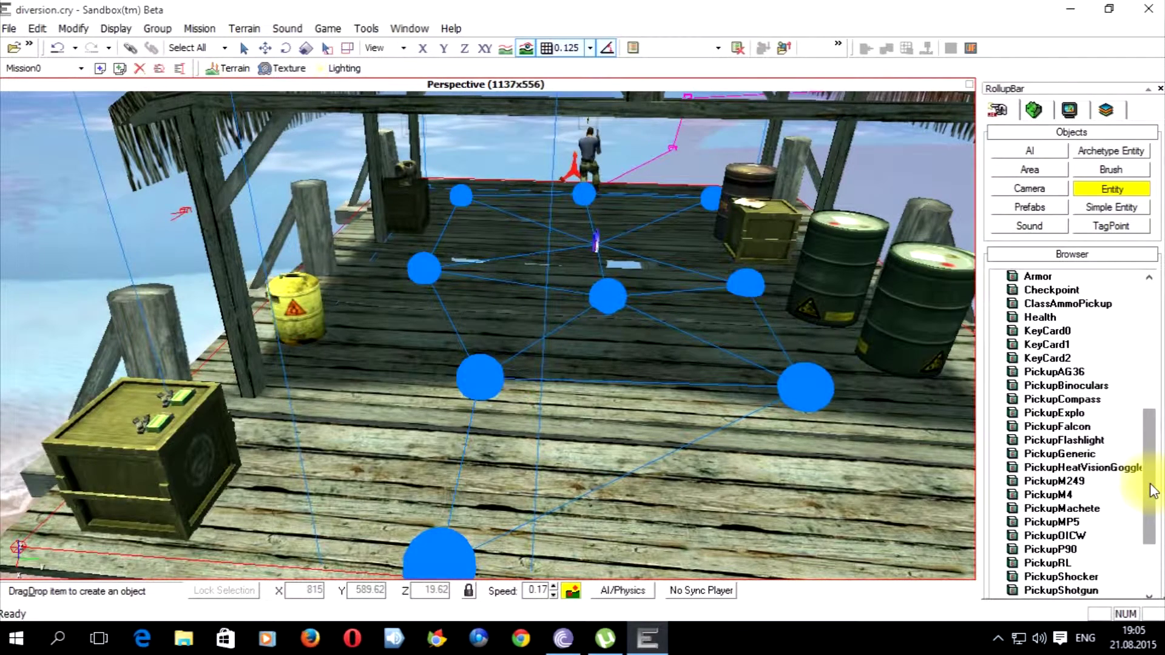
pyautogui.moveTo(1152, 491)
pyautogui.mouseDown()
pyautogui.moveTo(1147, 519)
pyautogui.moveTo(1156, 501)
pyautogui.mouseUp()
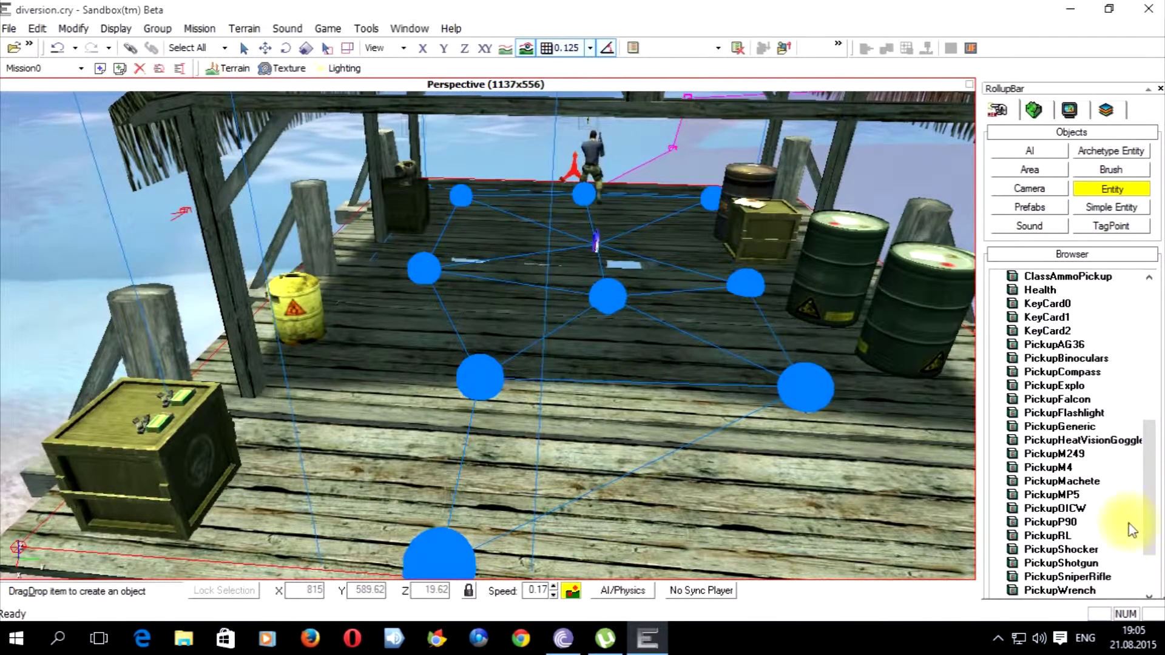
pyautogui.moveTo(1151, 523); pyautogui.dragTo(1151, 519)
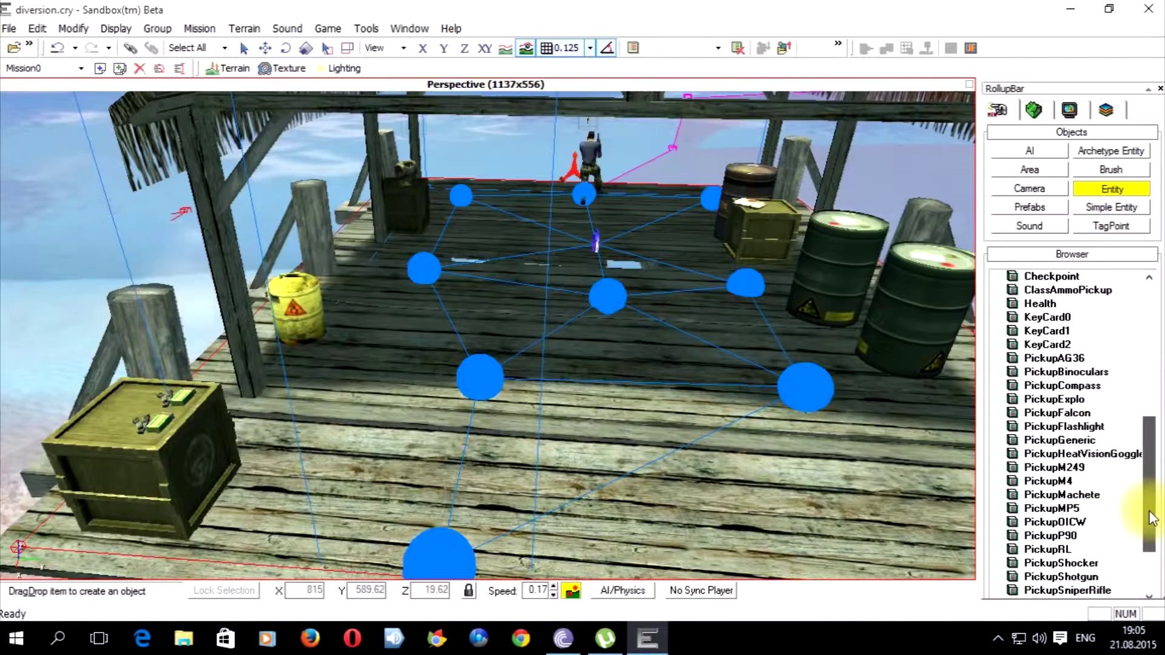
# - Place a PickupGeneric entity on the sand beside the stacked beach crates at X 829.5, Y 569
pyautogui.moveTo(567, 449); pyautogui.dragTo(724, 450, button='right')
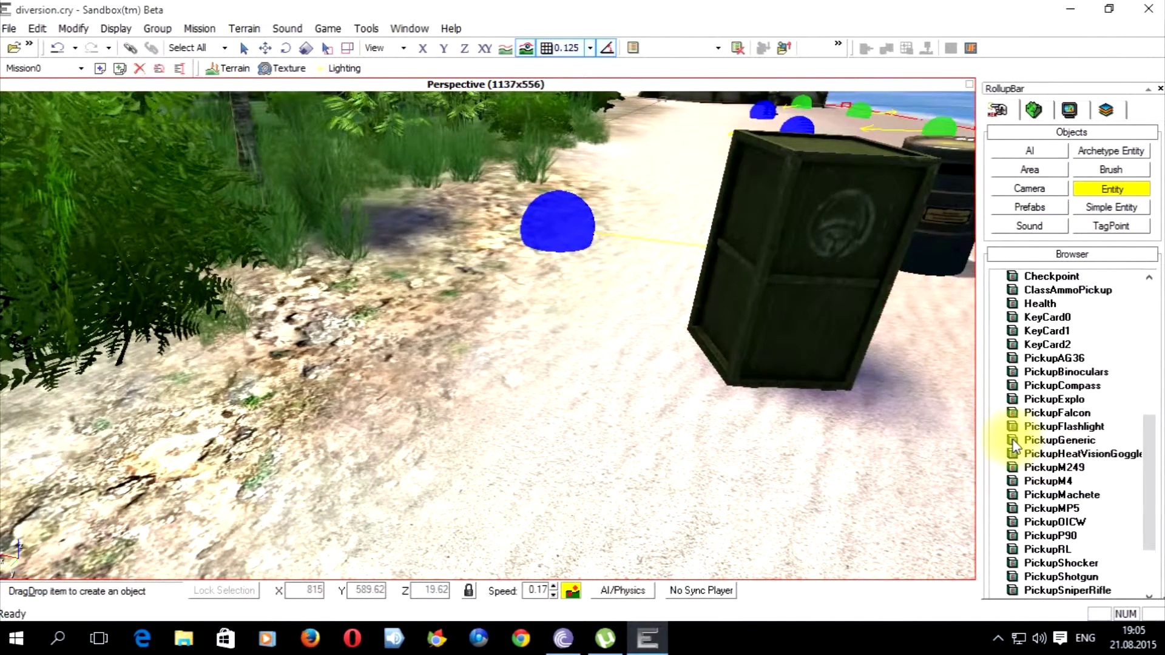
pyautogui.moveTo(1018, 444); pyautogui.dragTo(643, 408)
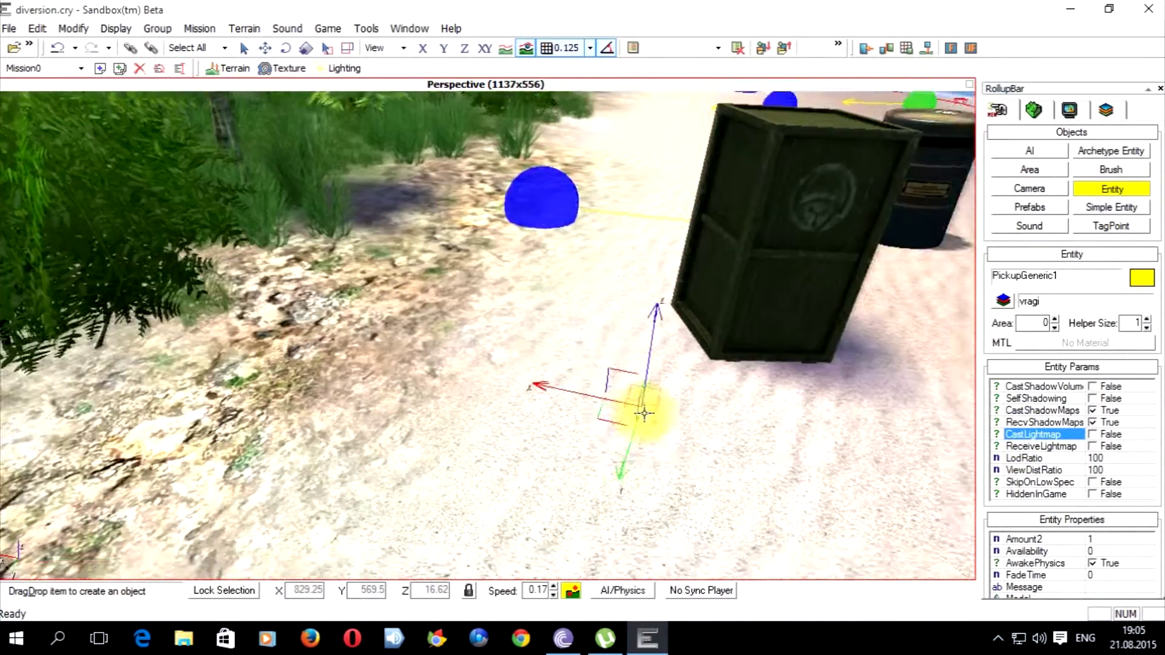
pyautogui.press('w')
pyautogui.moveTo(644, 413); pyautogui.dragTo(574, 435, button='right')
pyautogui.click(530, 368)
pyautogui.press('w')
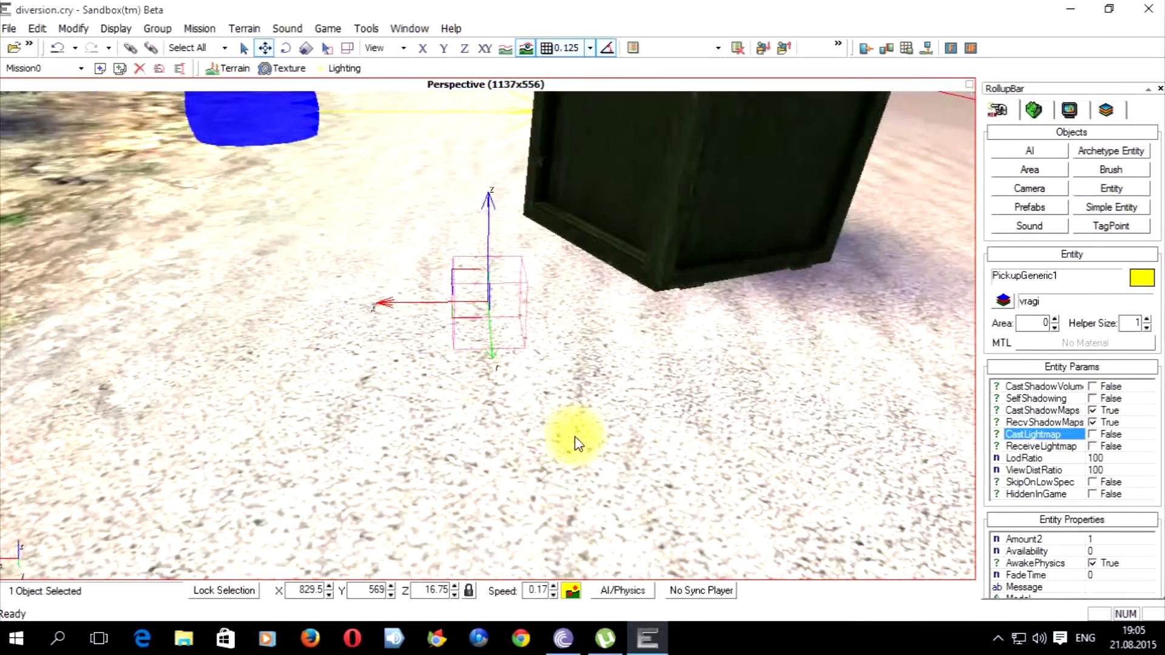
pyautogui.moveTo(603, 358); pyautogui.dragTo(644, 416, button='right')
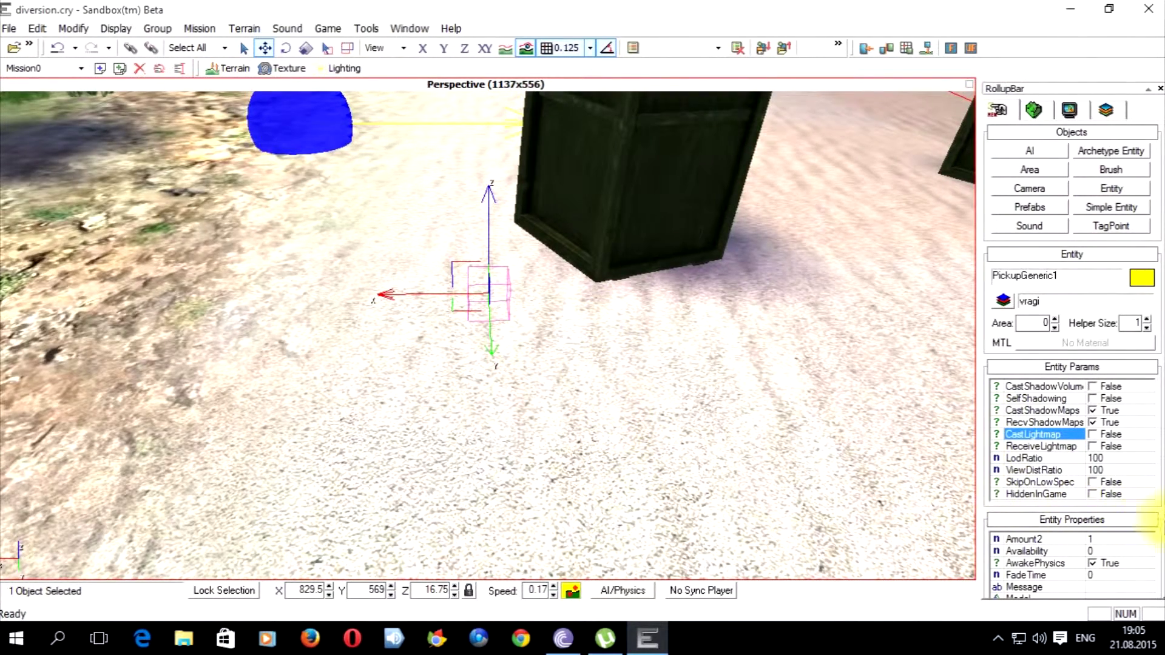
# - Disable CastShadowMaps, RecvShadowMaps and AwakePhysics for the generic pickup
pyautogui.click(1091, 410)
pyautogui.click(1092, 423)
pyautogui.click(1092, 563)
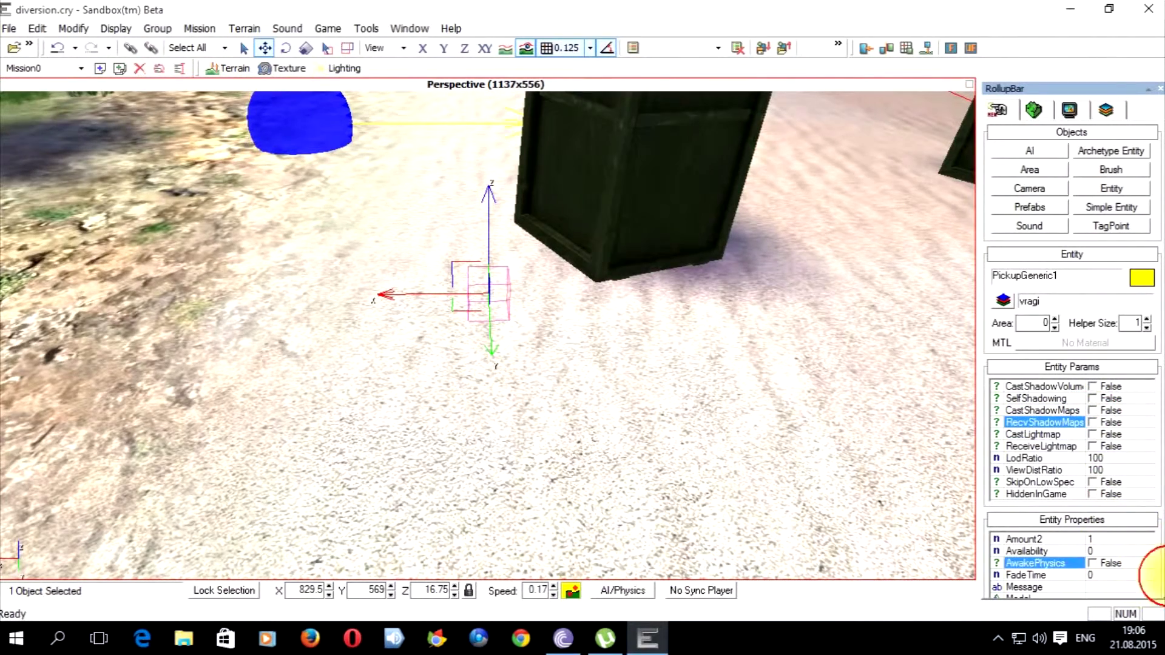
# - Assign the camera.cgf model from the Objects indoor misc folder to the generic pickup
pyautogui.scroll(-10, 1156, 564)
pyautogui.scroll(4, 1156, 533)
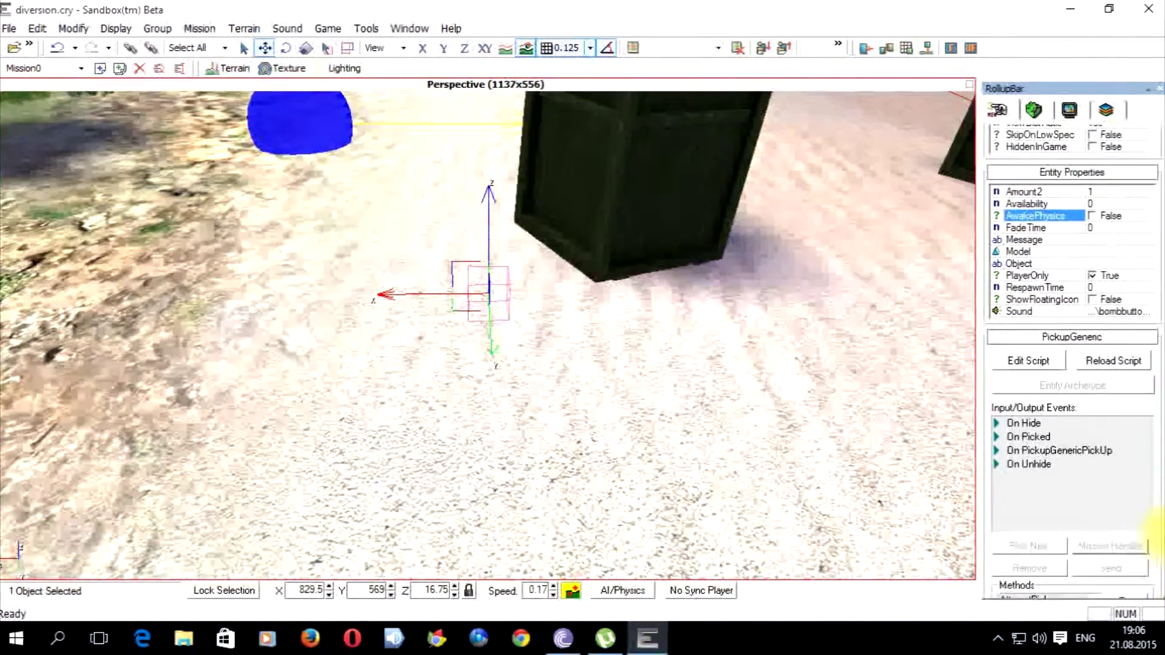
pyautogui.scroll(4, 1153, 509)
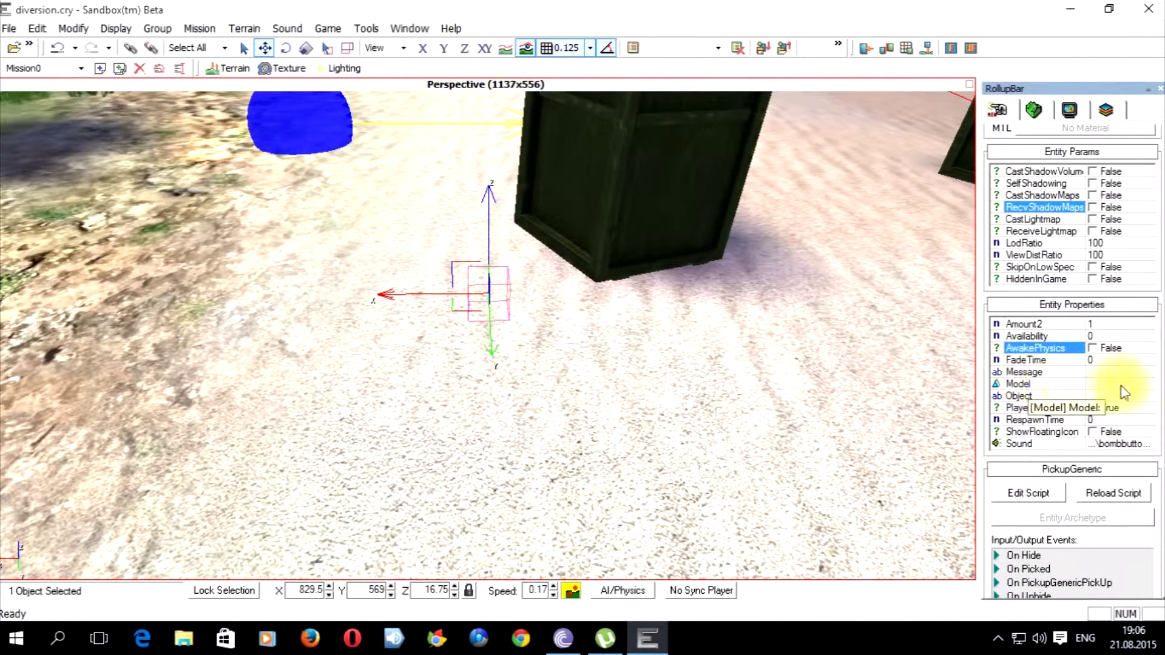
pyautogui.click(1144, 388)
pyautogui.click(1146, 385)
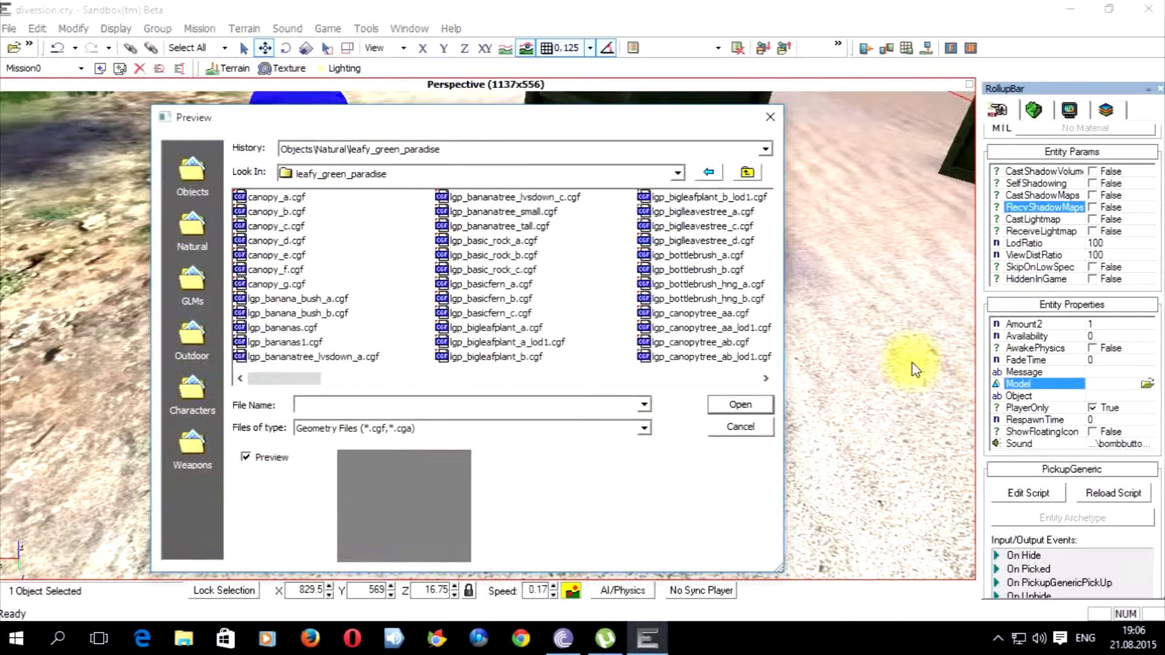
pyautogui.moveTo(558, 115); pyautogui.dragTo(590, 126)
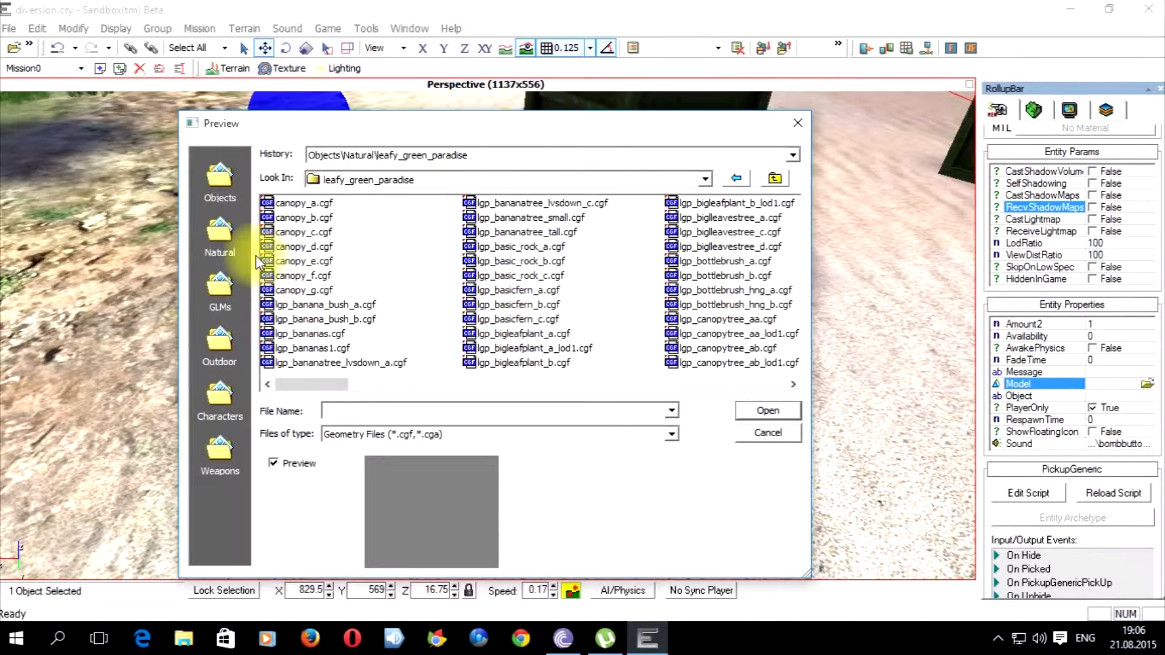
pyautogui.click(226, 182)
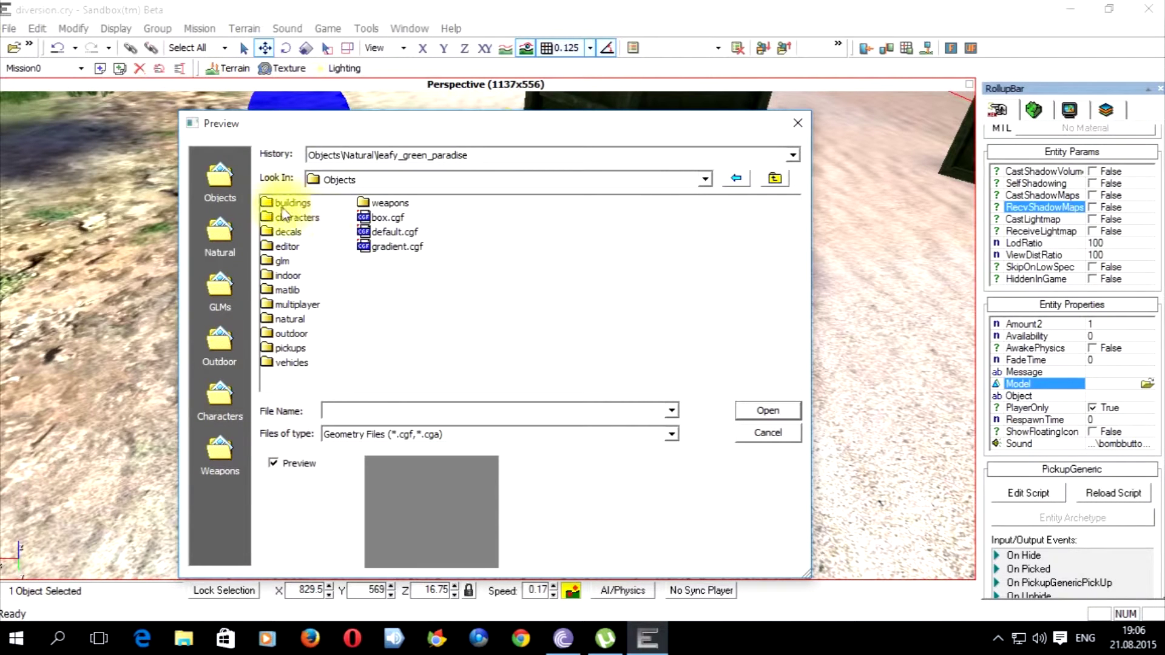
pyautogui.write('mercenaries')
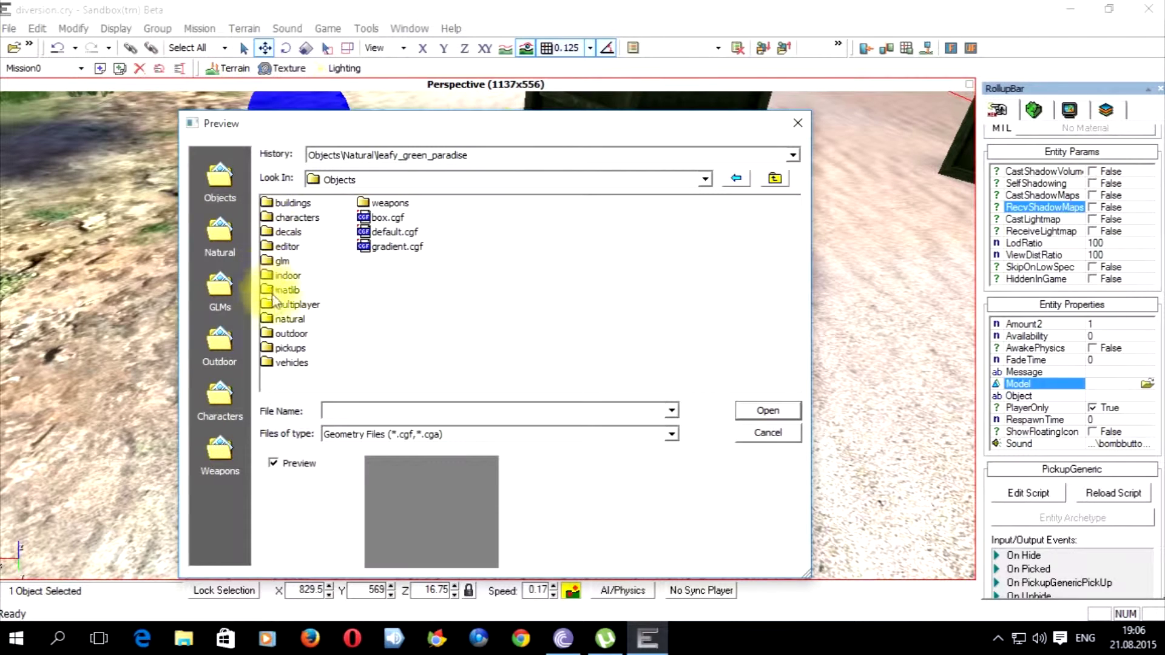
pyautogui.click(282, 266)
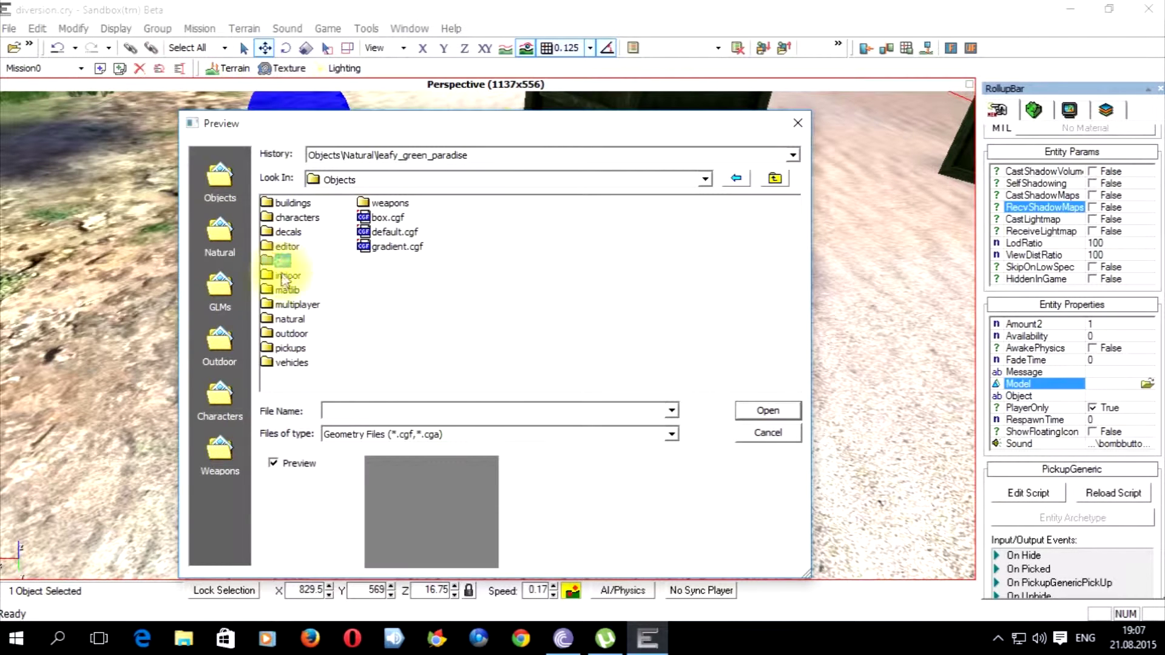
pyautogui.doubleClick(281, 276)
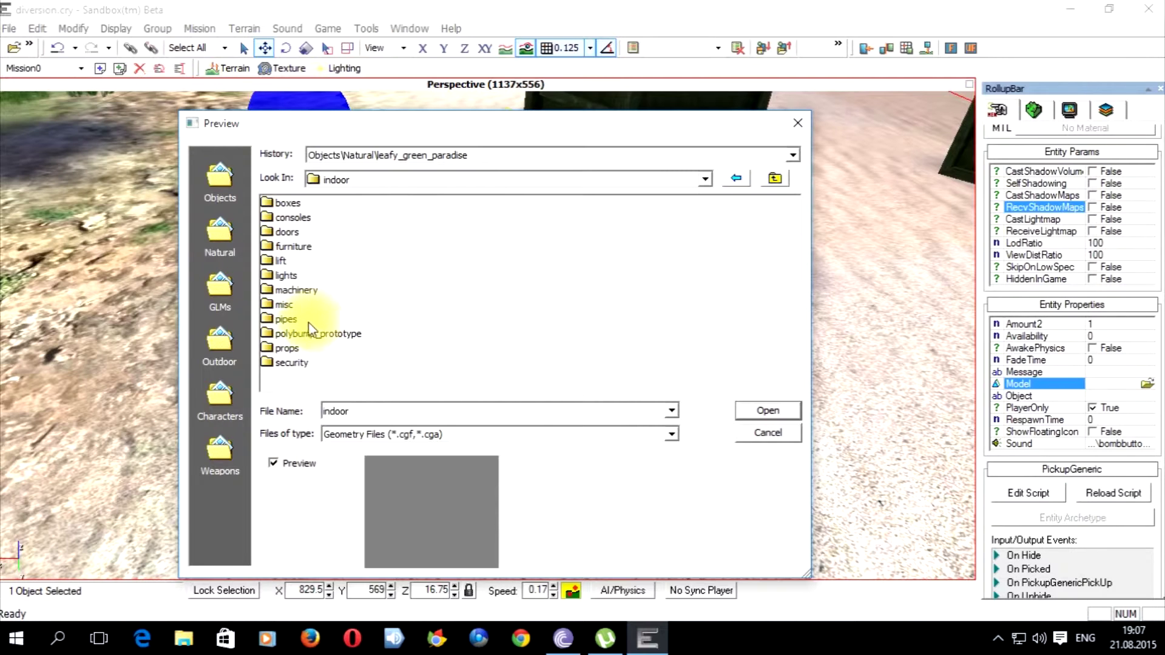
pyautogui.doubleClick(283, 305)
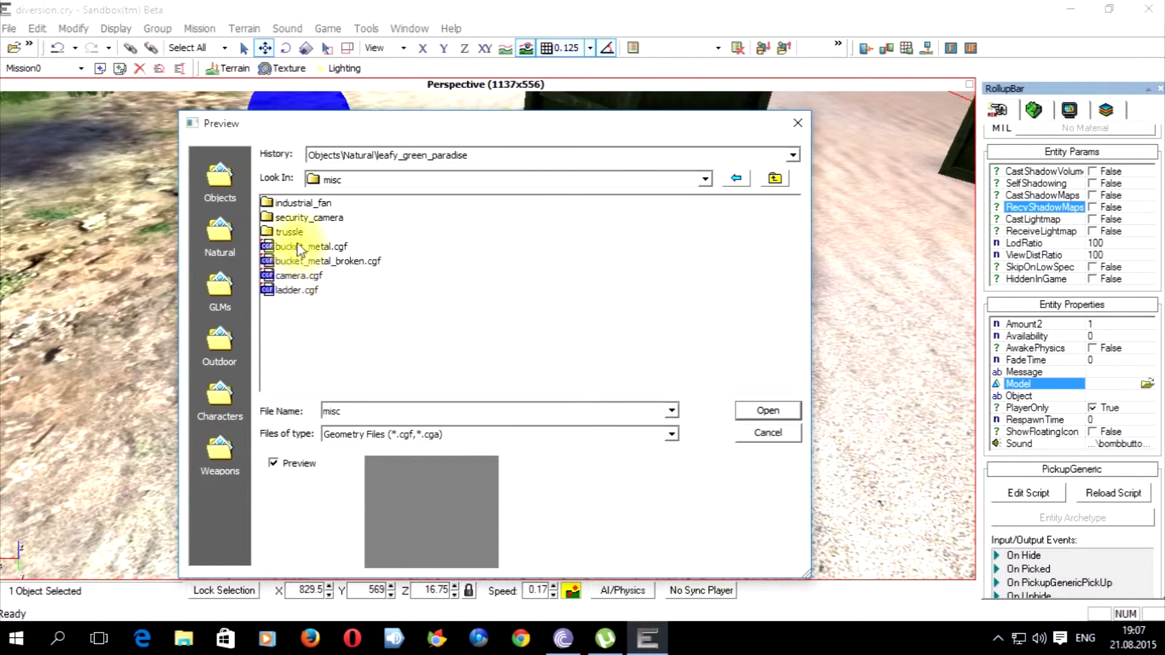
pyautogui.click(289, 276)
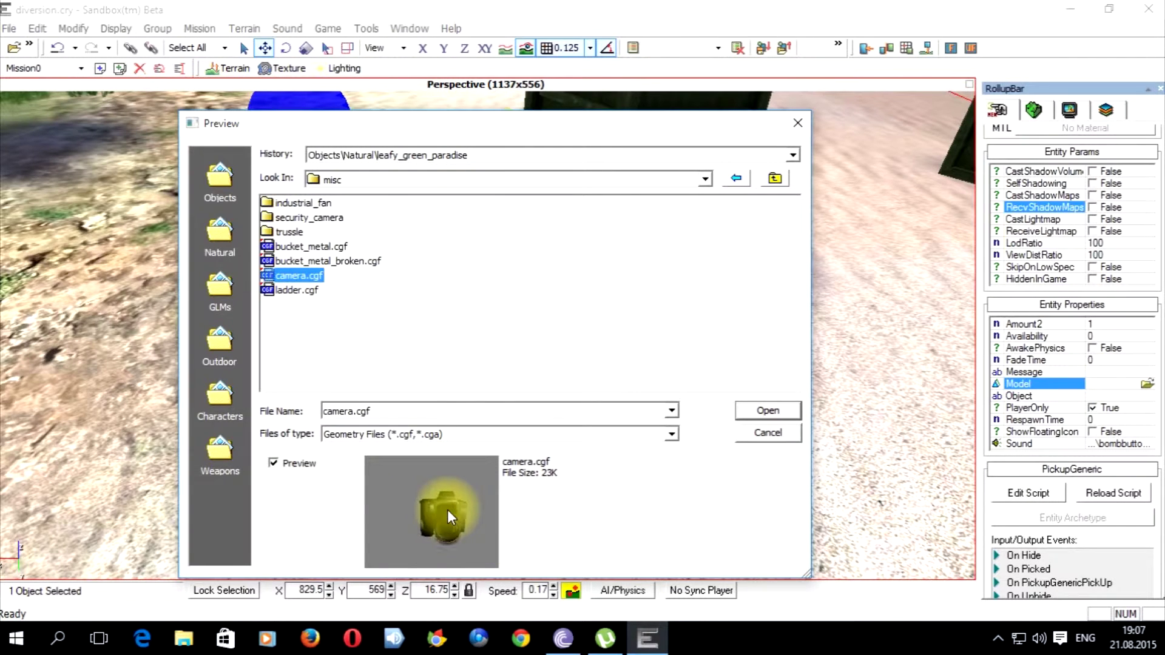
pyautogui.click(761, 414)
# - Clear the selection and test collecting the camera pickup beside the crate in game mode
pyautogui.moveTo(589, 381); pyautogui.dragTo(600, 351, button='right')
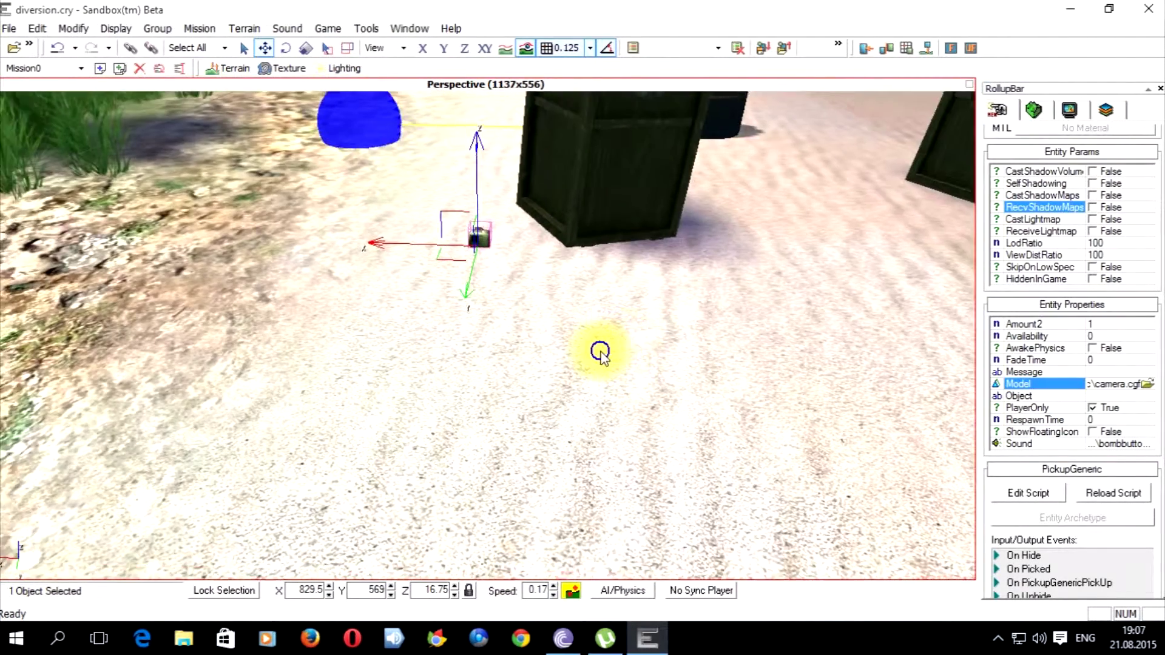
pyautogui.click(609, 353)
pyautogui.hotkey('ctrl', 'g')
pyautogui.press('w')
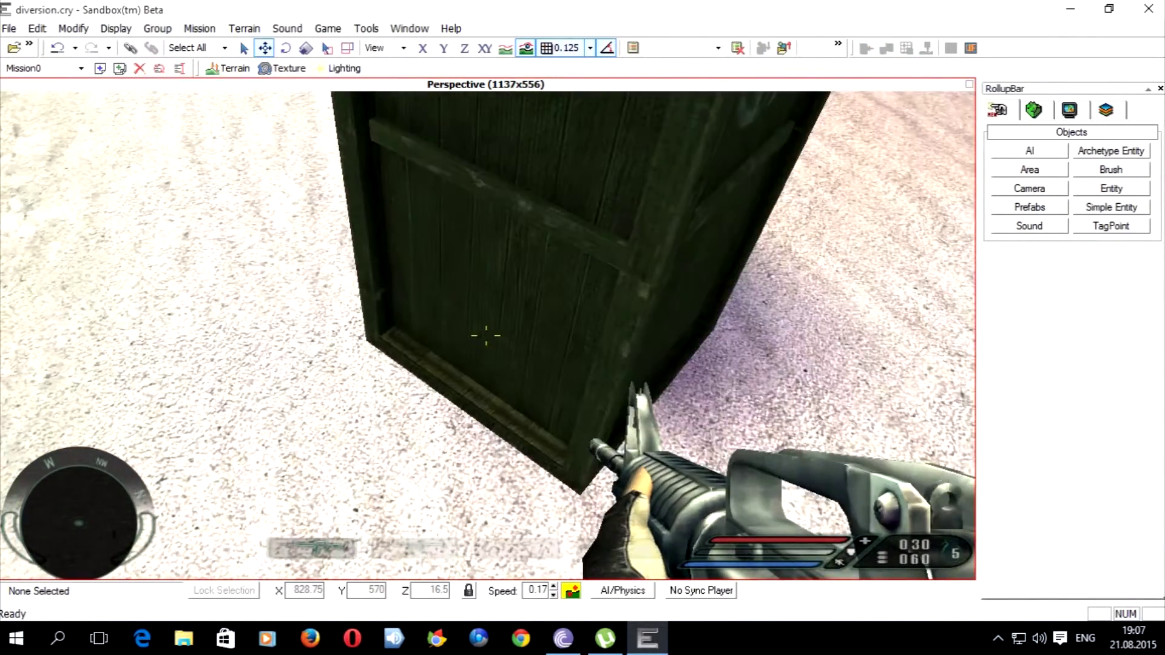
pyautogui.press('s')
pyautogui.press('Escape')
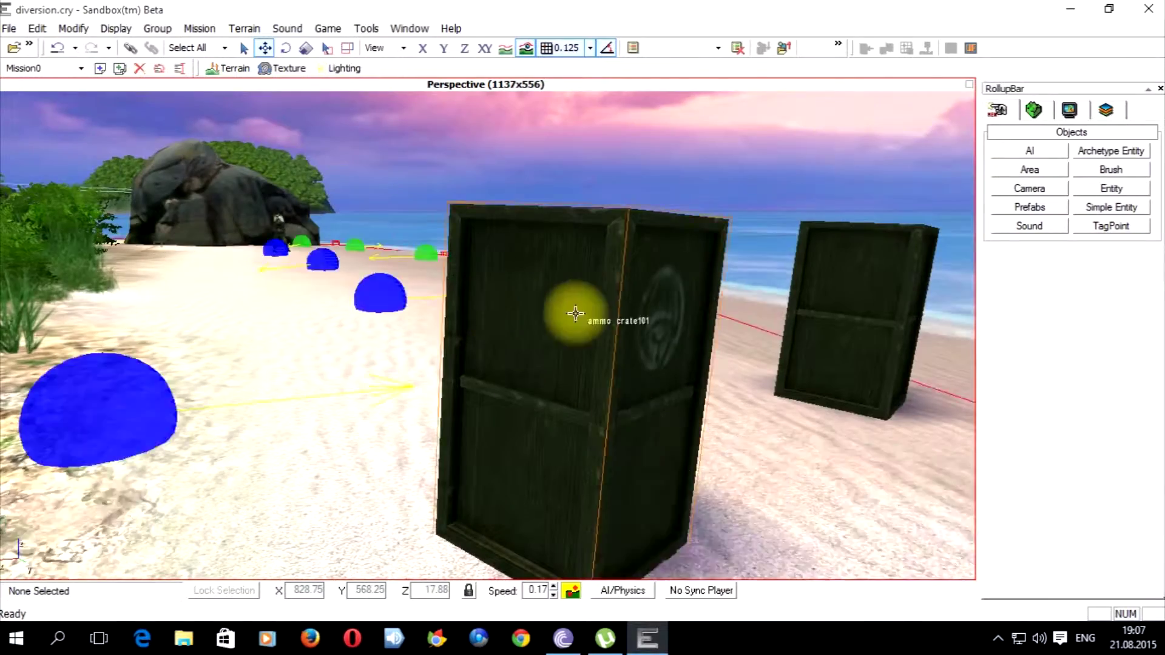
# - Set the camera pickup's Sound to codepad.wav and test collecting it in game mode
pyautogui.moveTo(575, 314); pyautogui.dragTo(566, 343, button='right')
pyautogui.scroll(-3, 565, 343)
pyautogui.click(497, 352)
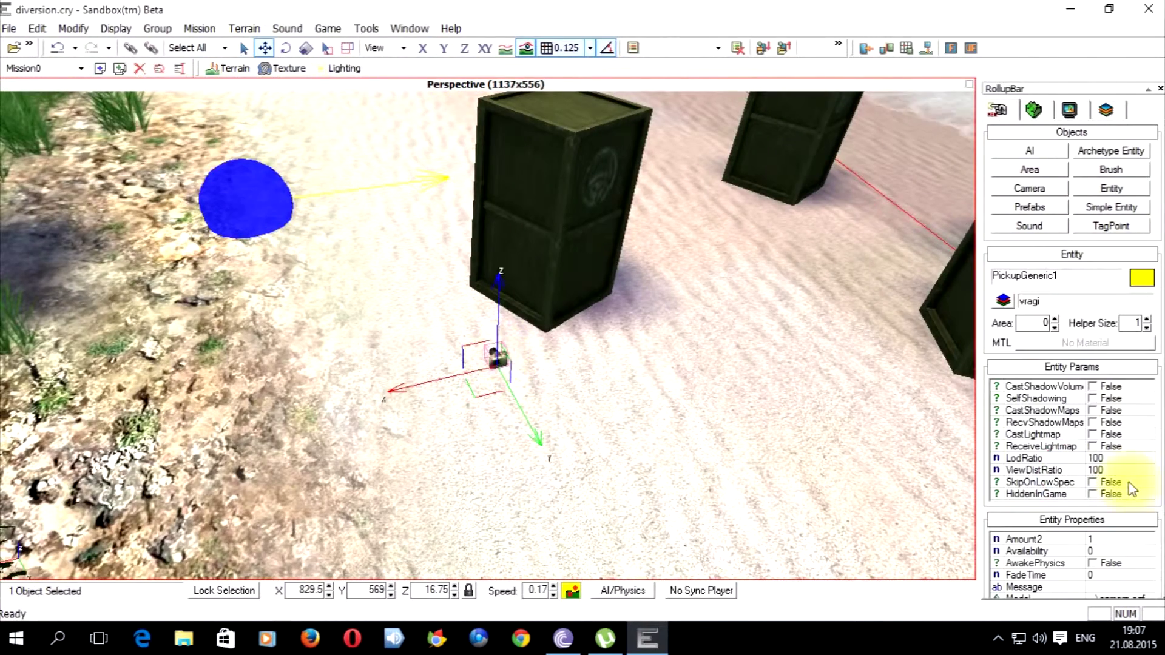
pyautogui.scroll(-5, 1153, 490)
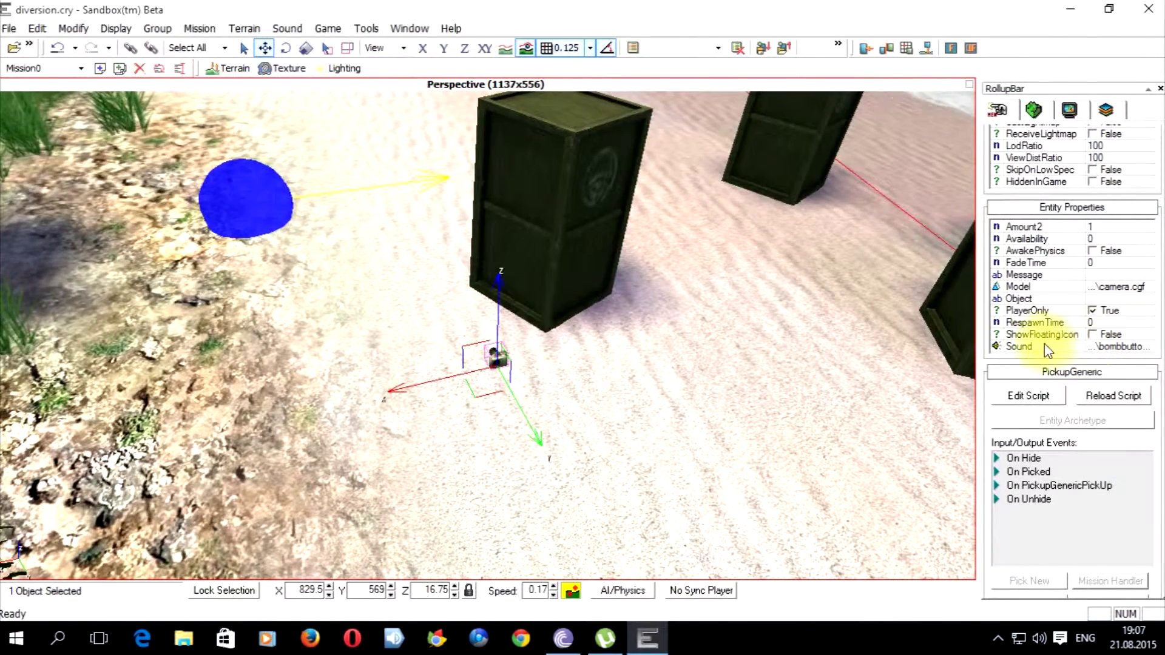
pyautogui.click(1125, 349)
pyautogui.click(1146, 346)
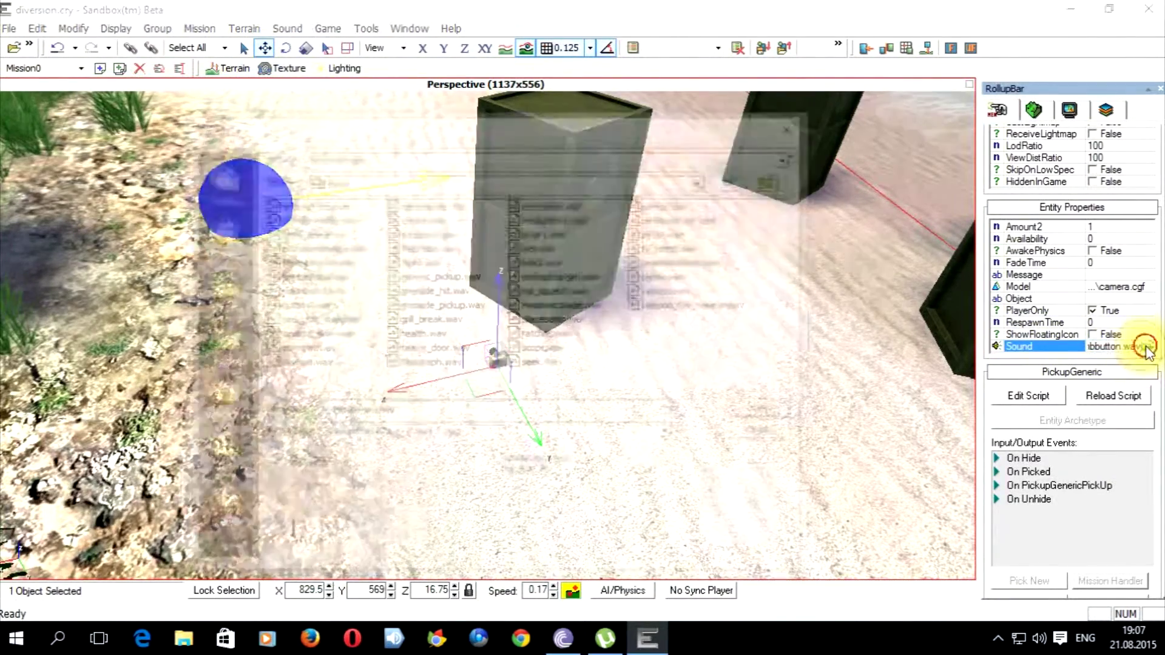
pyautogui.click(304, 363)
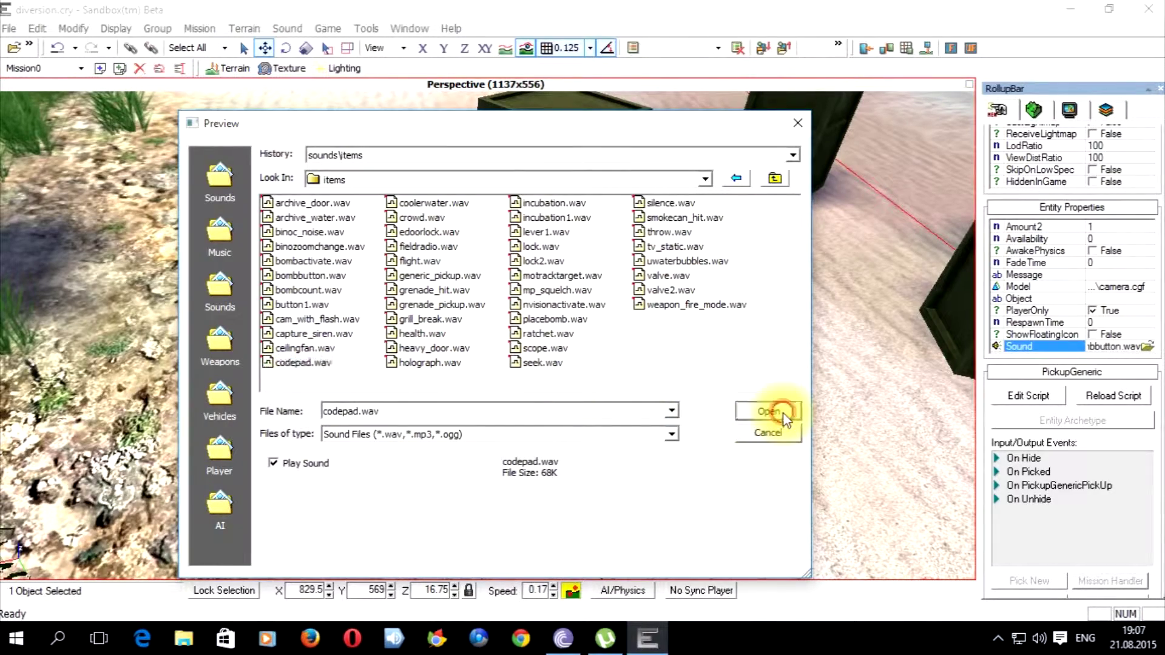
pyautogui.click(784, 416)
pyautogui.hotkey('ctrl', 'g')
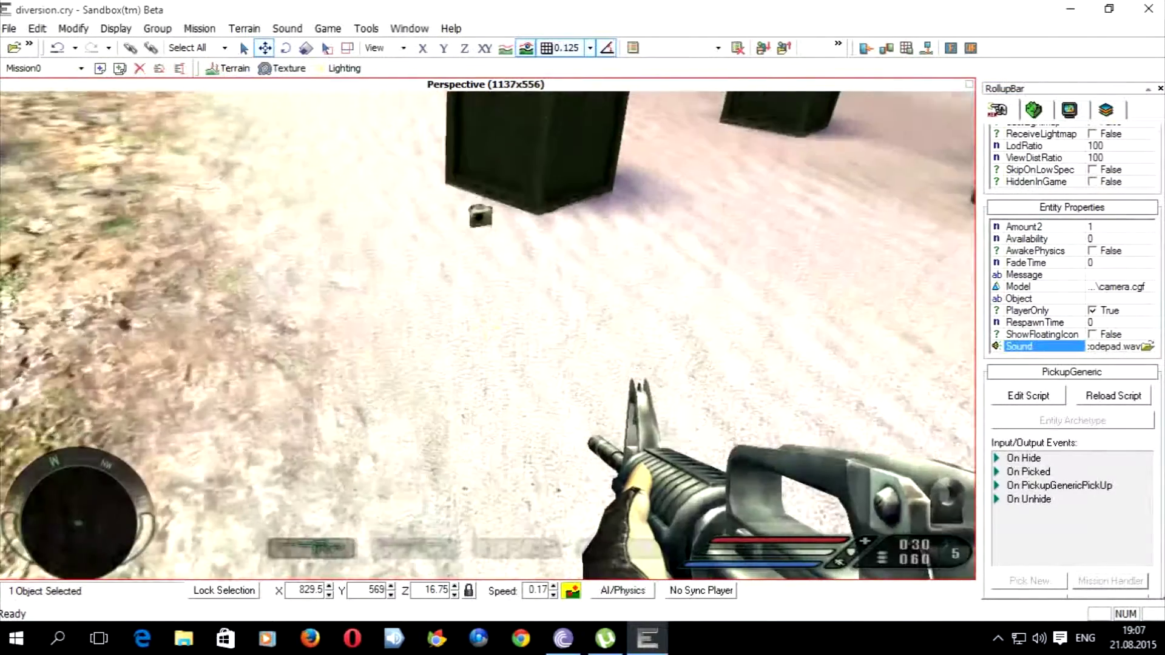
pyautogui.press('w')
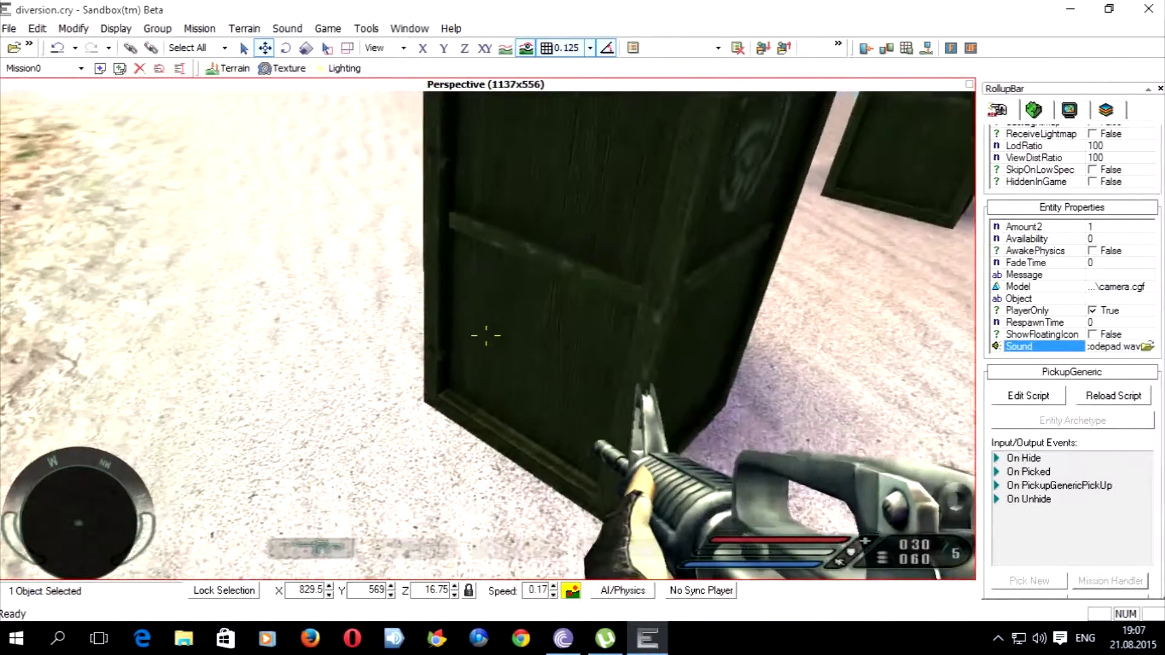
pyautogui.press('Escape')
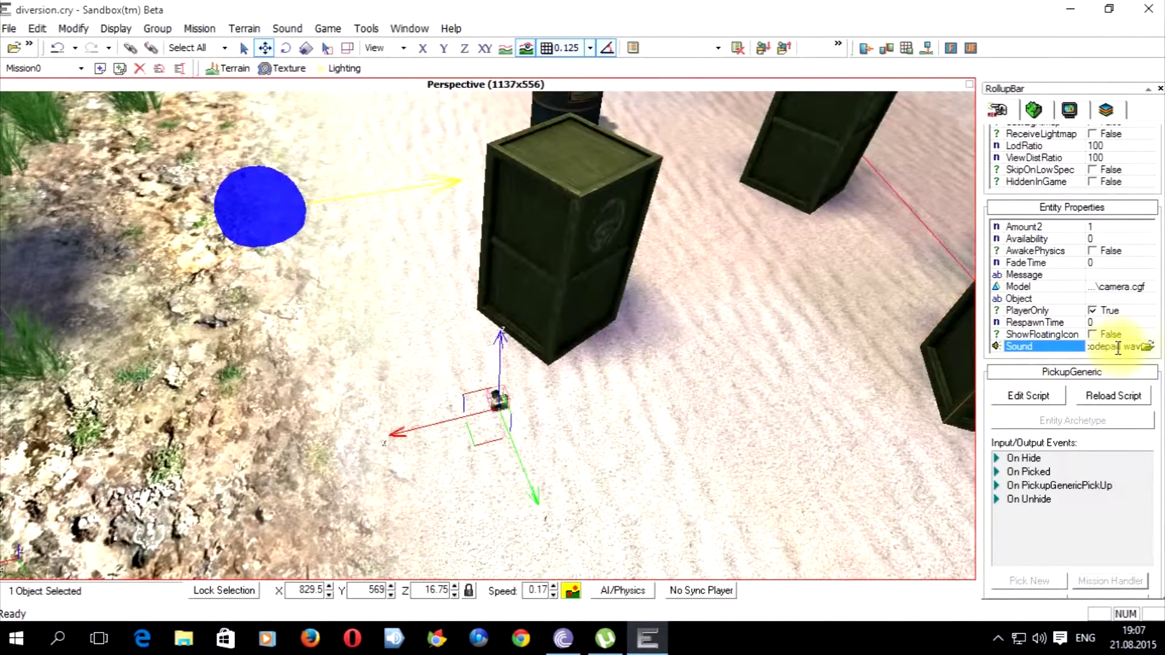
# - Change the camera pickup's Sound to health.wav and test collecting it again in game mode
pyautogui.click(1146, 346)
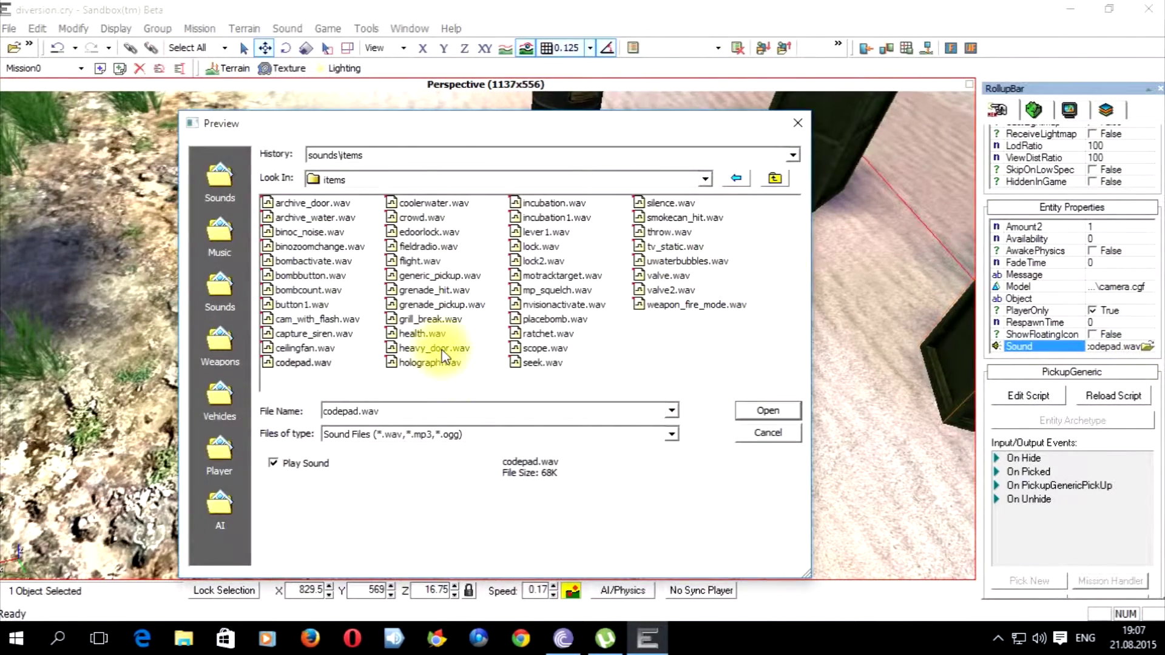
pyautogui.click(422, 334)
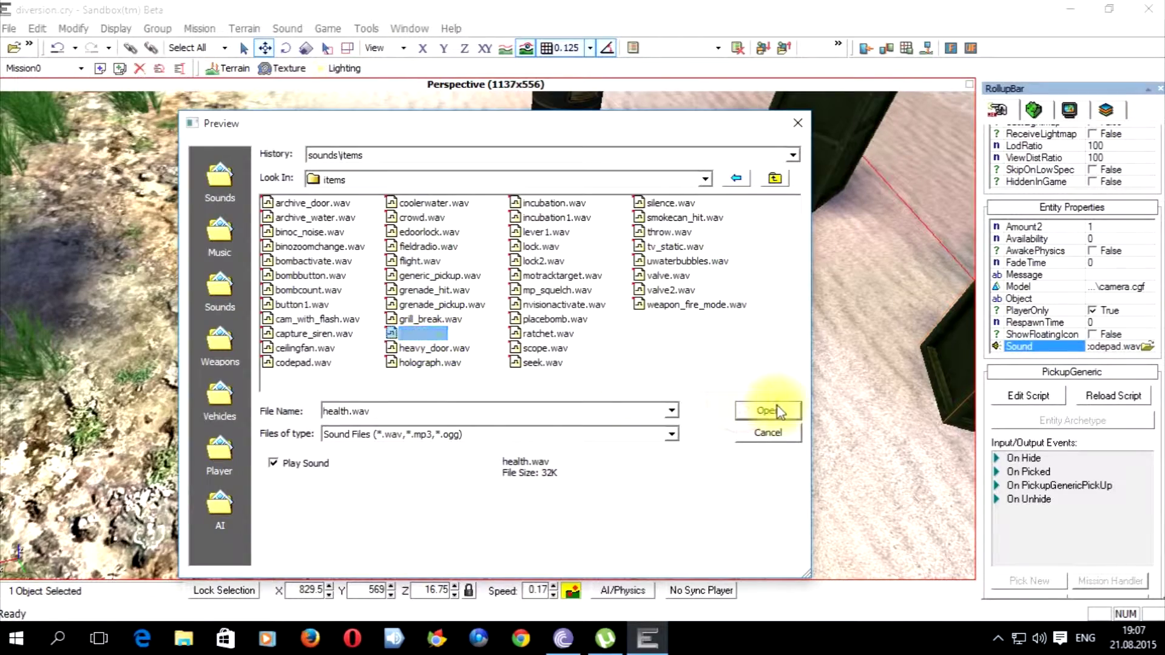
pyautogui.click(767, 411)
pyautogui.hotkey('ctrl', 'g')
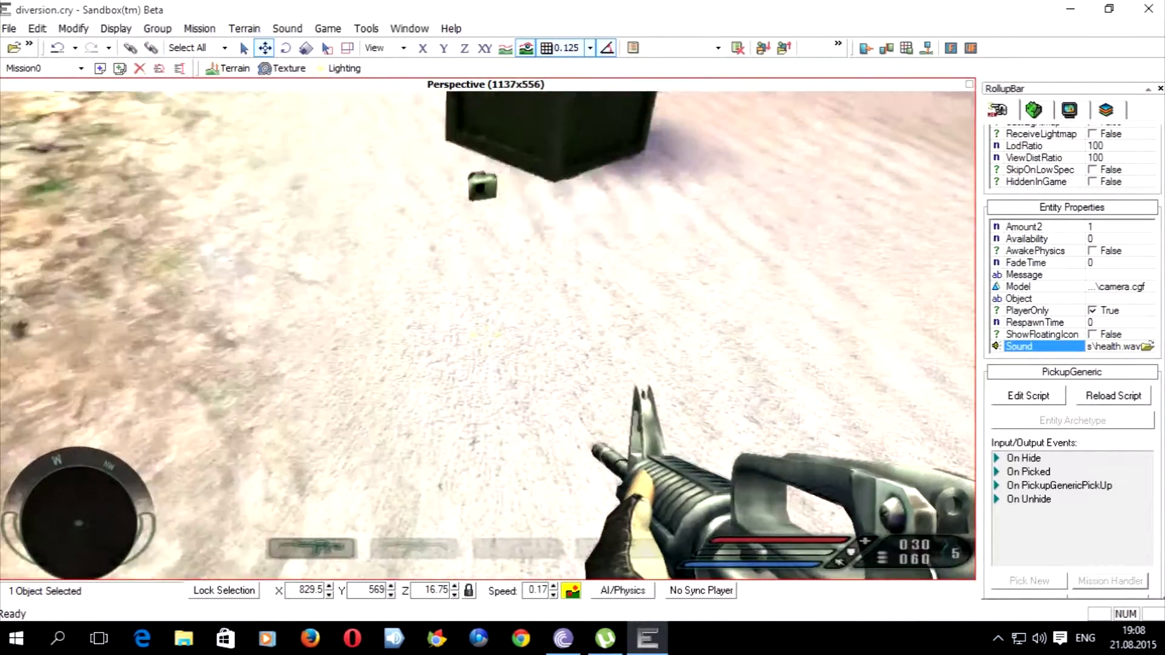
pyautogui.press('w')
pyautogui.press('Escape')
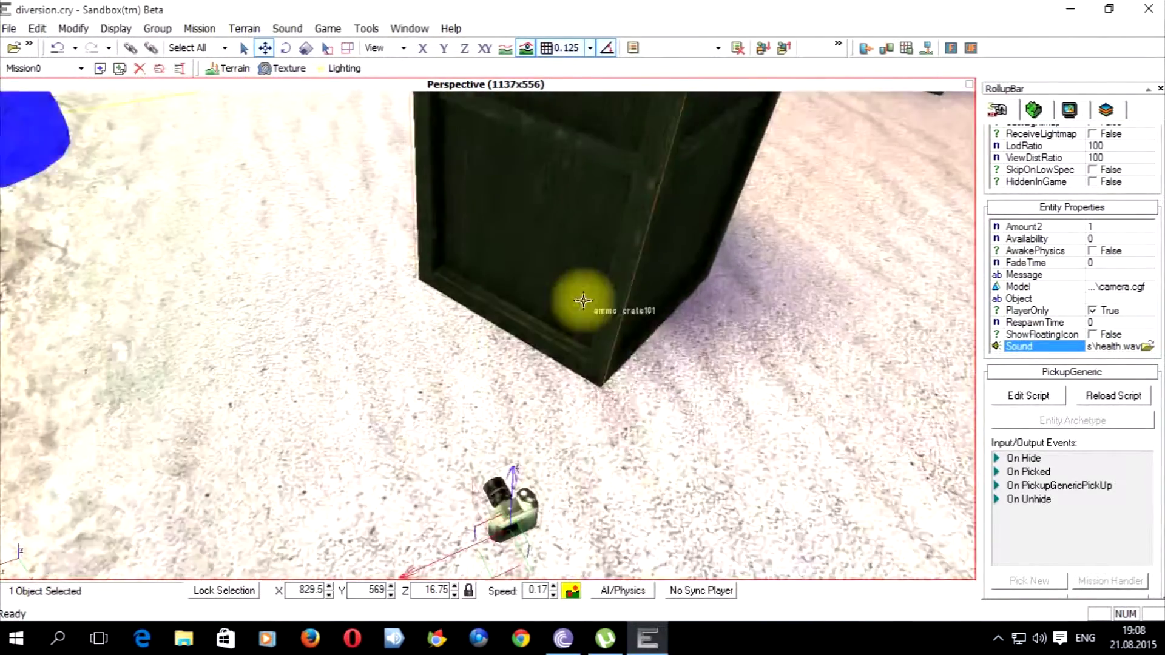
# - Select the camera pickup on the sand beside the crate and delete it
pyautogui.press('s')
pyautogui.click(627, 395)
pyautogui.moveTo(637, 401); pyautogui.dragTo(588, 411, button='right')
pyautogui.click(352, 315)
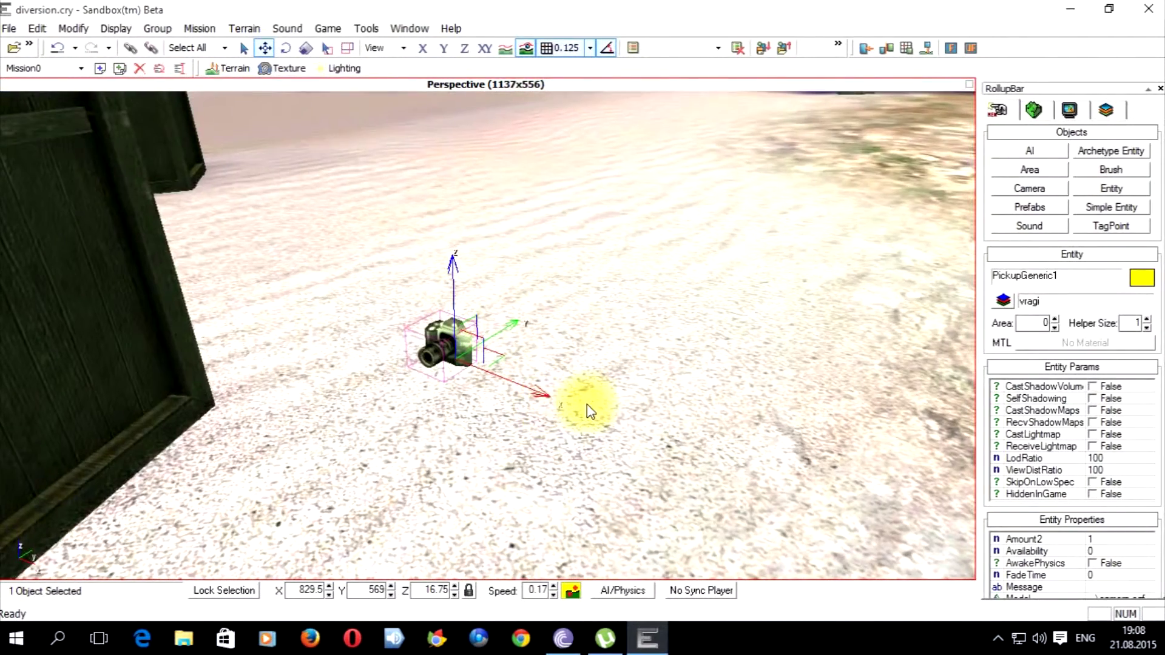
pyautogui.moveTo(603, 390)
pyautogui.mouseDown(button='right')
pyautogui.moveTo(603, 346)
pyautogui.moveTo(609, 376)
pyautogui.mouseUp(button='right')
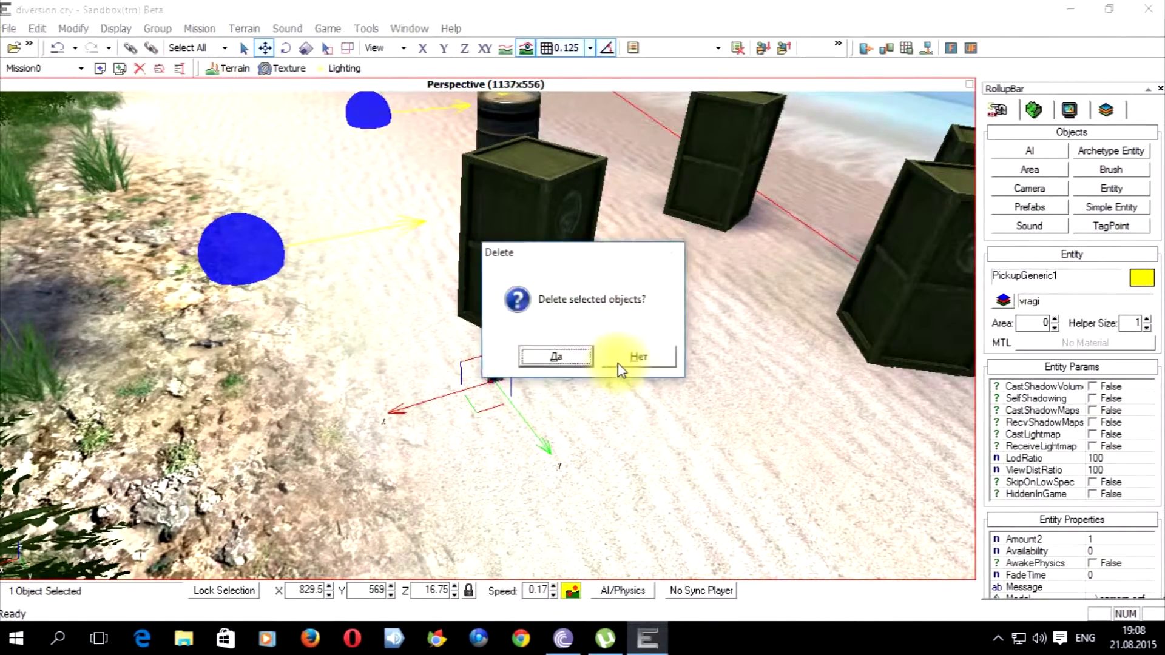
pyautogui.press('Return')
# - Examine the health pickup and the AmmoSMG pickup on the pier crates and their properties, then clear the selection
pyautogui.moveTo(625, 384); pyautogui.dragTo(624, 384, button='right')
pyautogui.moveTo(461, 482); pyautogui.dragTo(396, 347, button='right')
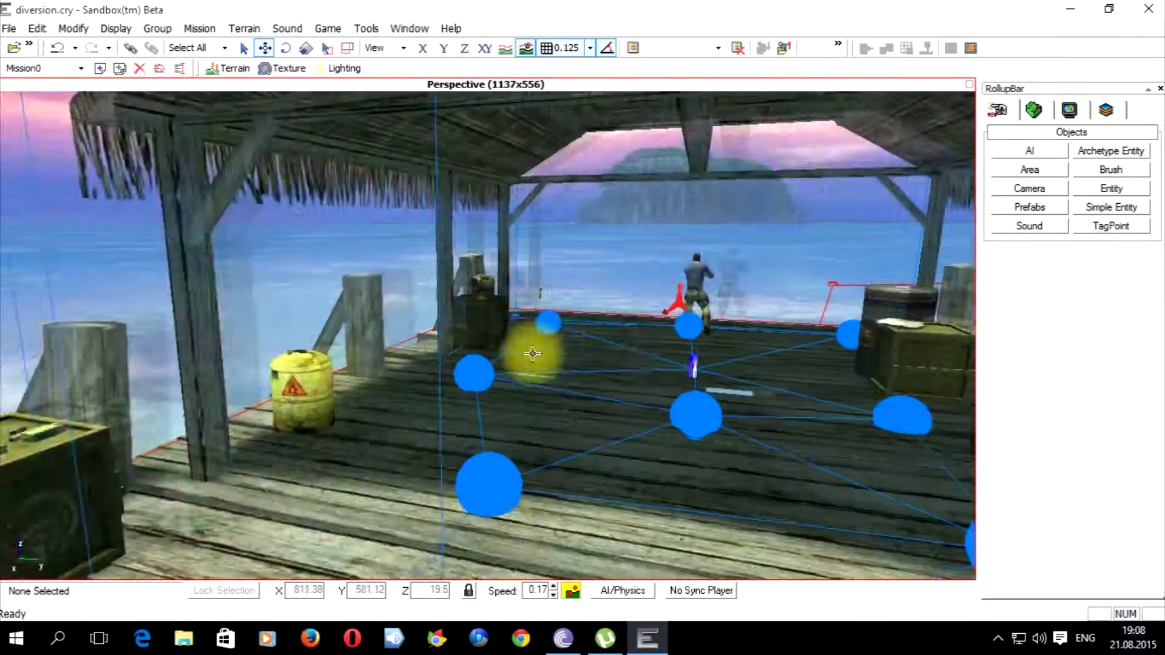
pyautogui.moveTo(533, 353); pyautogui.dragTo(493, 398, button='right')
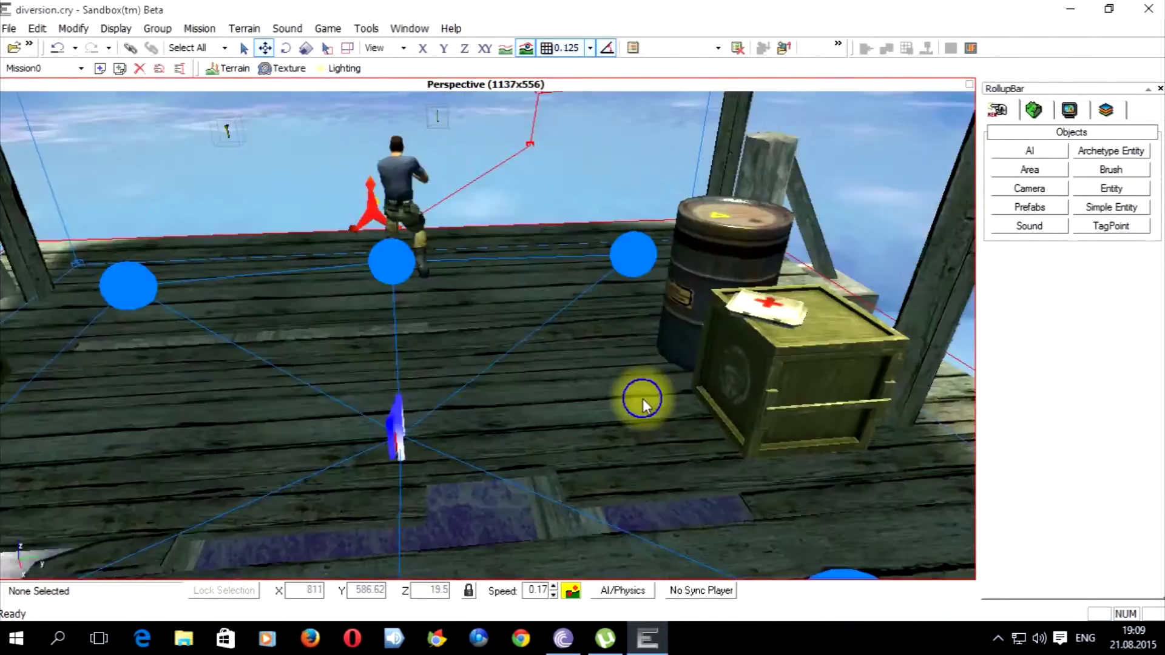
pyautogui.moveTo(642, 399); pyautogui.dragTo(644, 401, button='right')
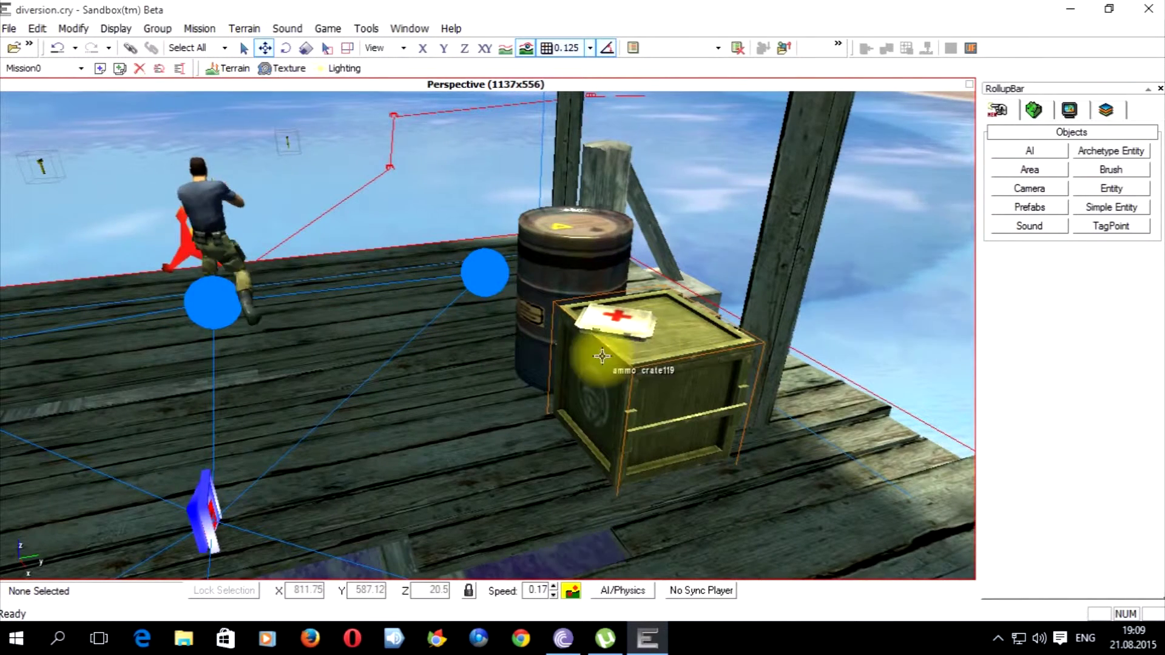
pyautogui.click(595, 350)
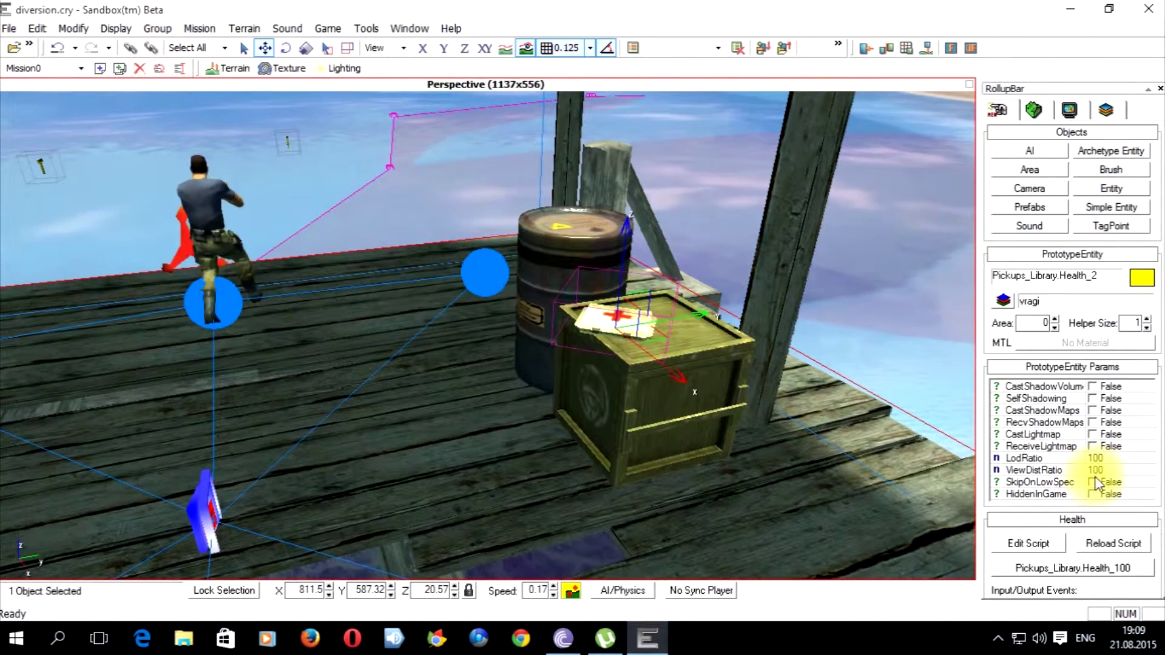
pyautogui.moveTo(585, 434); pyautogui.dragTo(599, 363, button='right')
pyautogui.moveTo(599, 363)
pyautogui.mouseDown()
pyautogui.moveTo(506, 293)
pyautogui.moveTo(519, 260)
pyautogui.mouseUp()
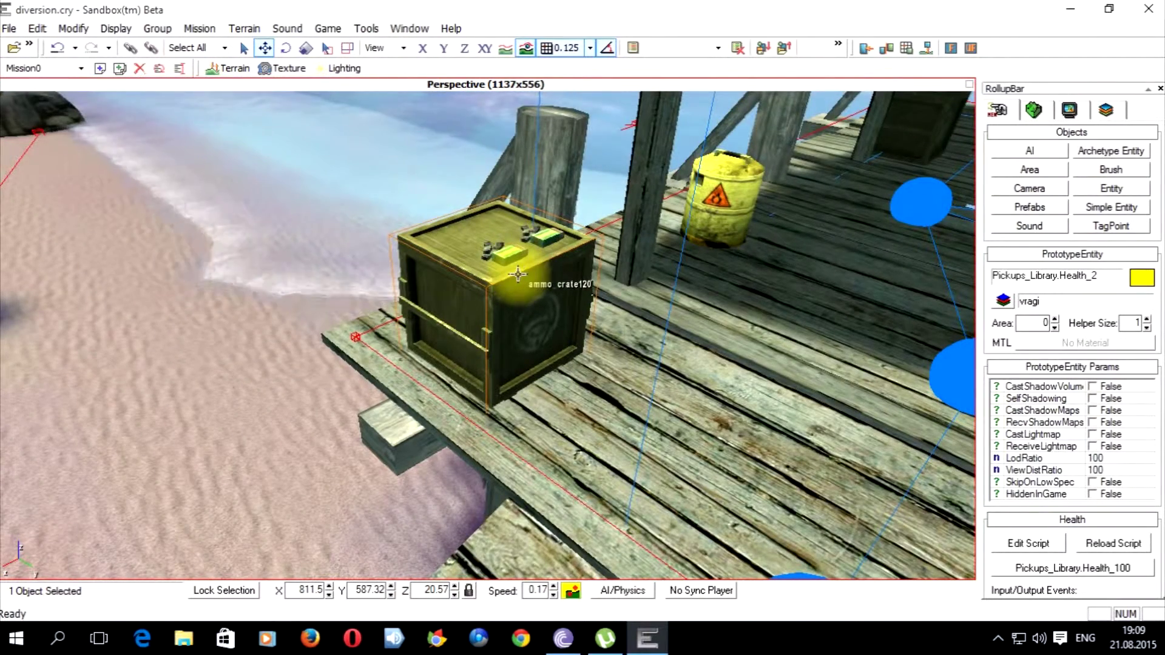
pyautogui.click(522, 277)
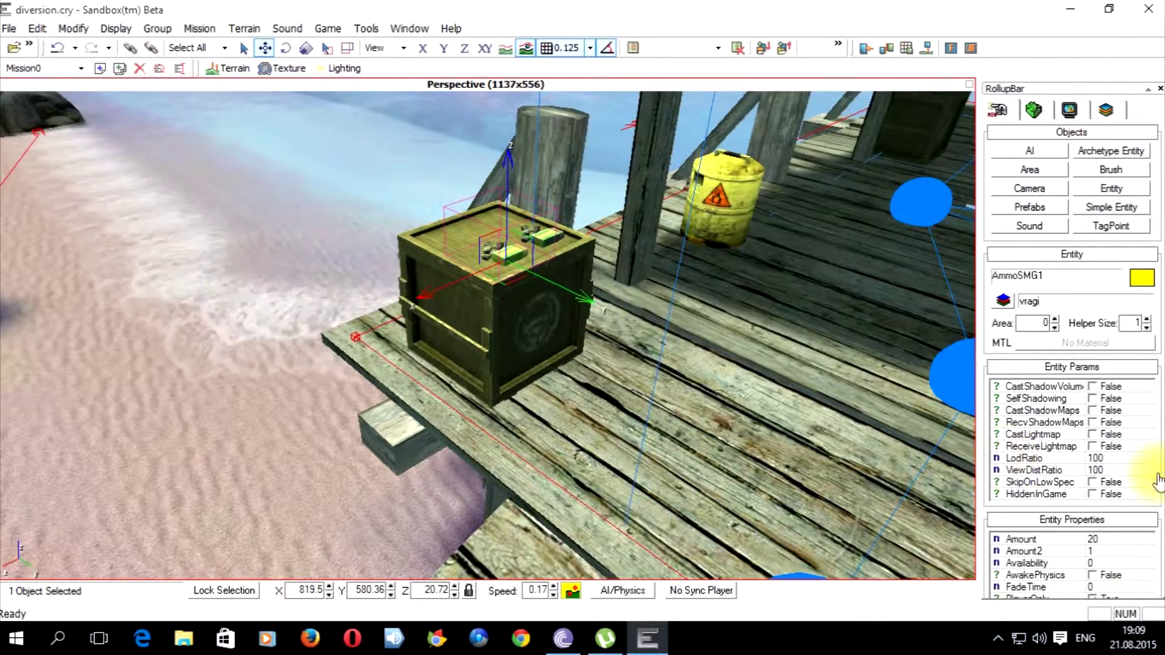
pyautogui.scroll(-3, 1159, 482)
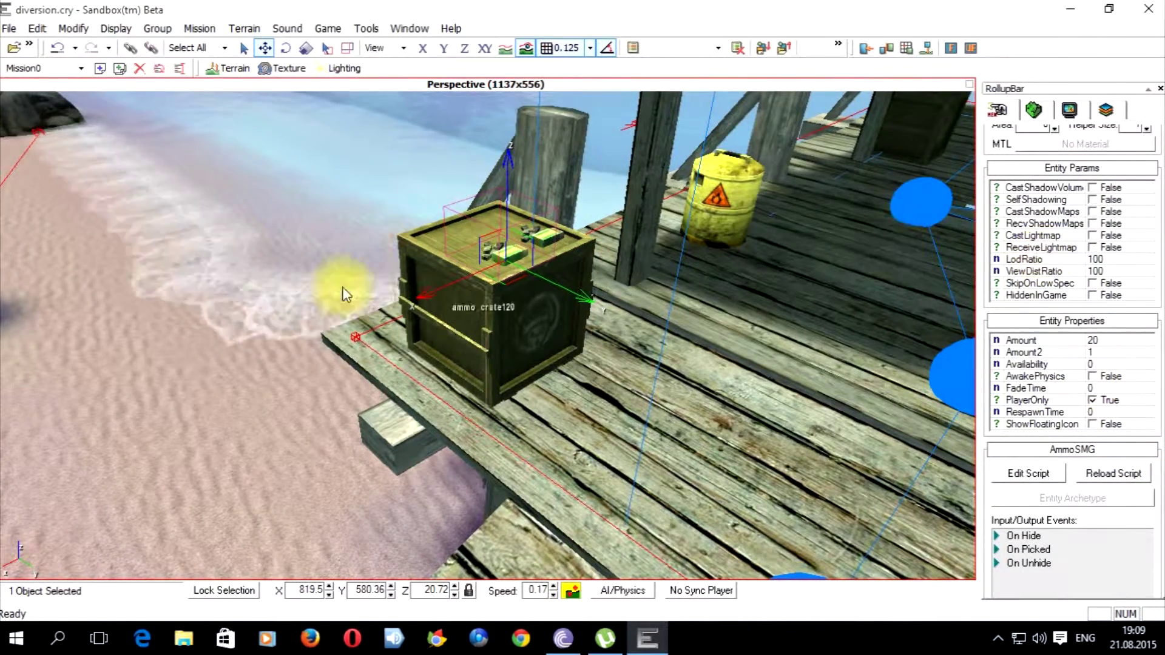
pyautogui.click(253, 289)
# - With AI/Physics on, enter game mode and shoot the crate that carries the two ammo pickups on the pier
pyautogui.moveTo(263, 290); pyautogui.dragTo(263, 290, button='right')
pyautogui.moveTo(563, 305); pyautogui.dragTo(565, 304, button='right')
pyautogui.press('w')
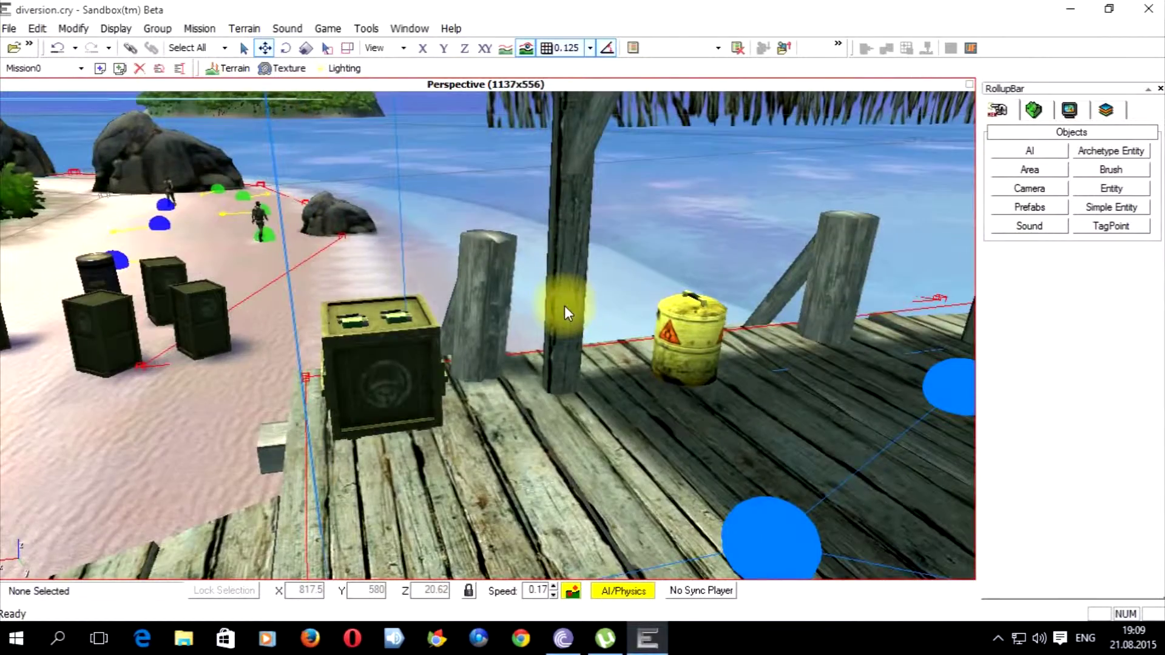
pyautogui.hotkey('ctrl', 'g')
pyautogui.click(564, 304)
pyautogui.click(486, 336)
pyautogui.click(486, 335)
pyautogui.click(486, 335)
pyautogui.press('a')
pyautogui.click(486, 336)
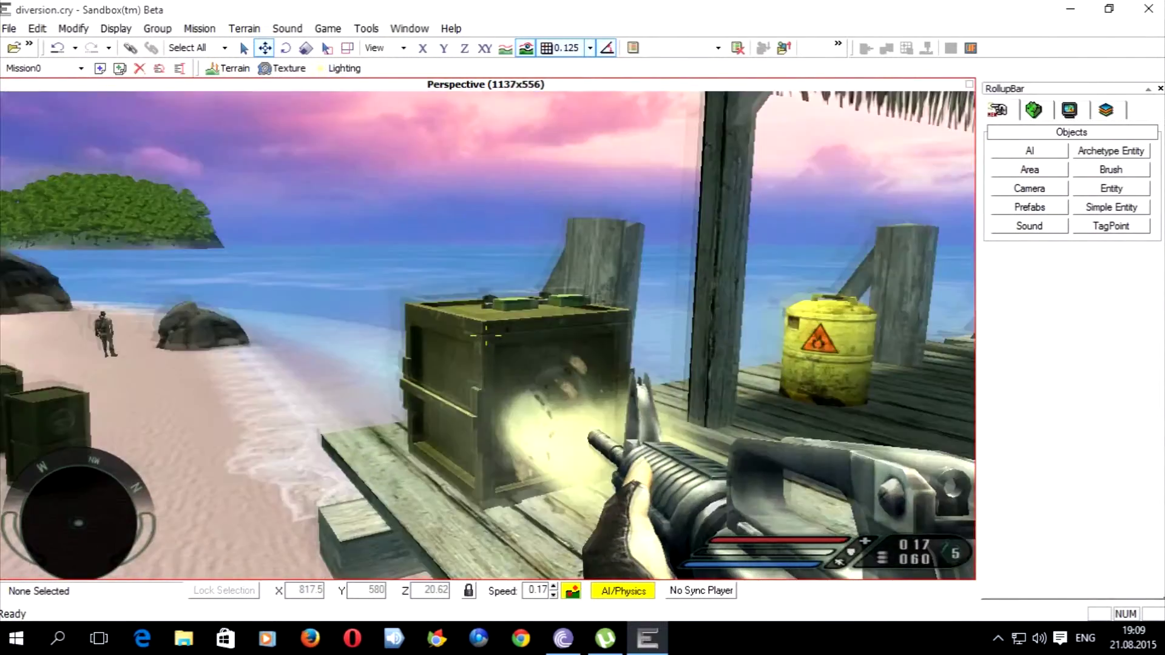
# - Fire from the pier ramp, walk around the beach and back to the ammo crate, and leave game mode
pyautogui.press('s')
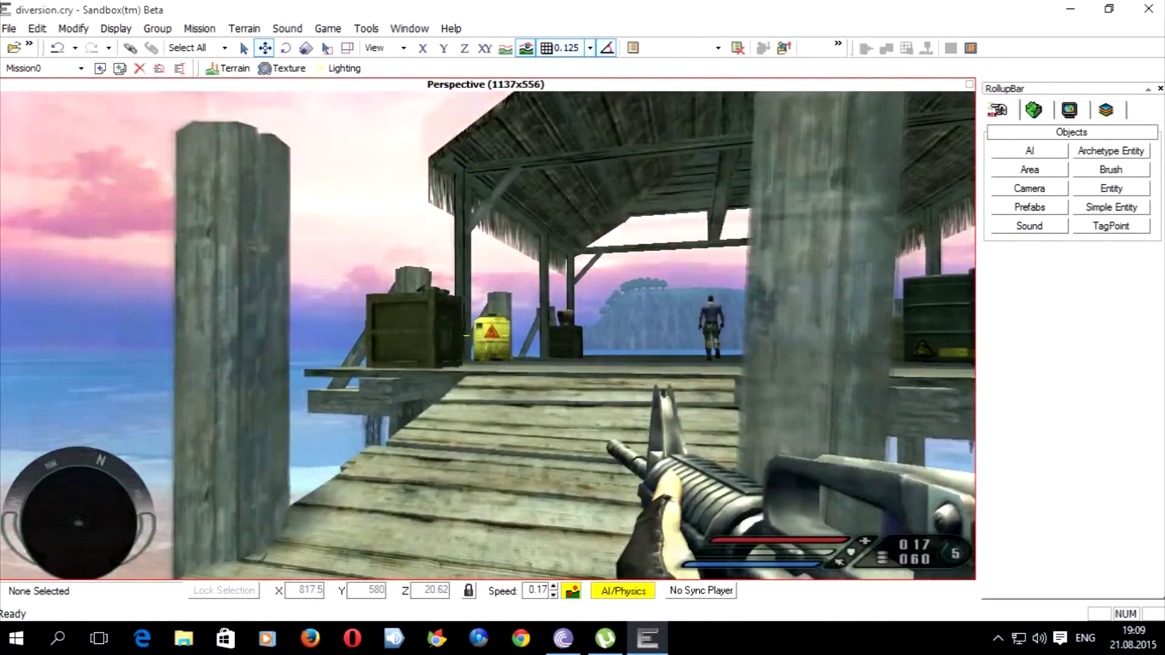
pyautogui.click(485, 335)
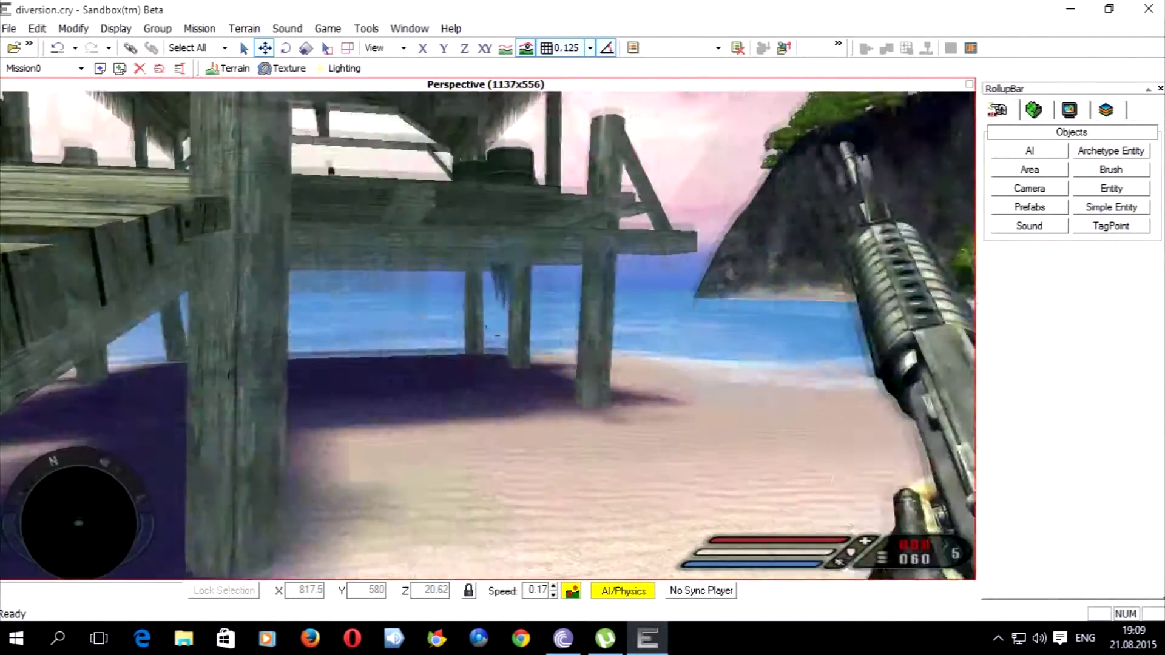
pyautogui.press('w')
pyautogui.press('w')
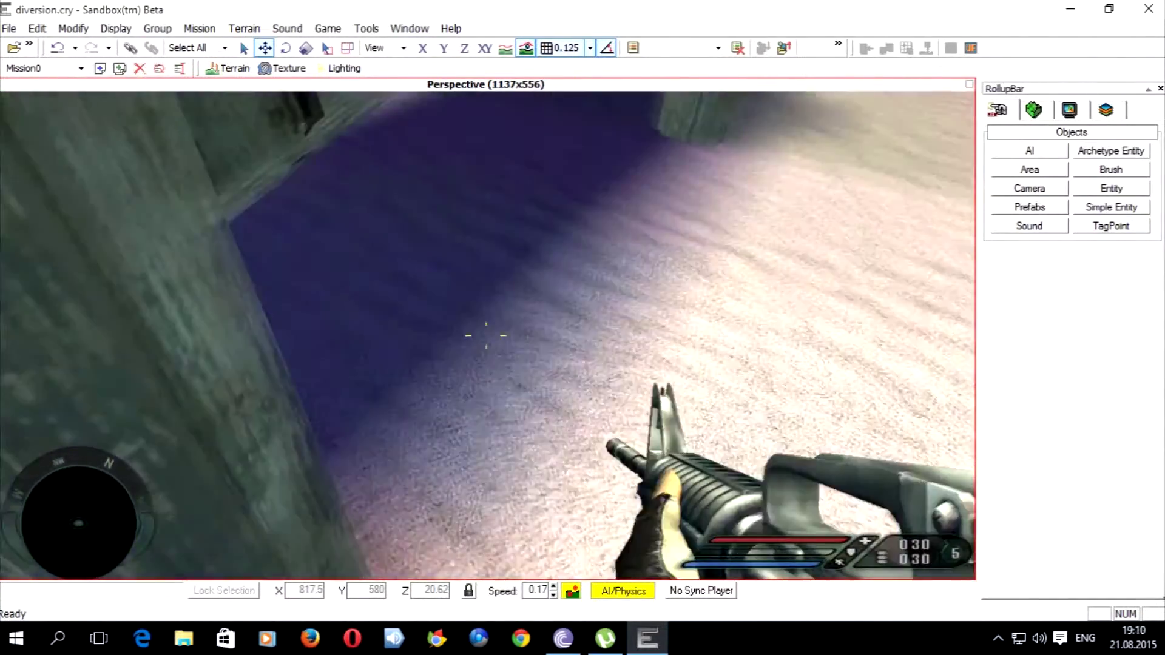
pyautogui.press('space')
pyautogui.press('w')
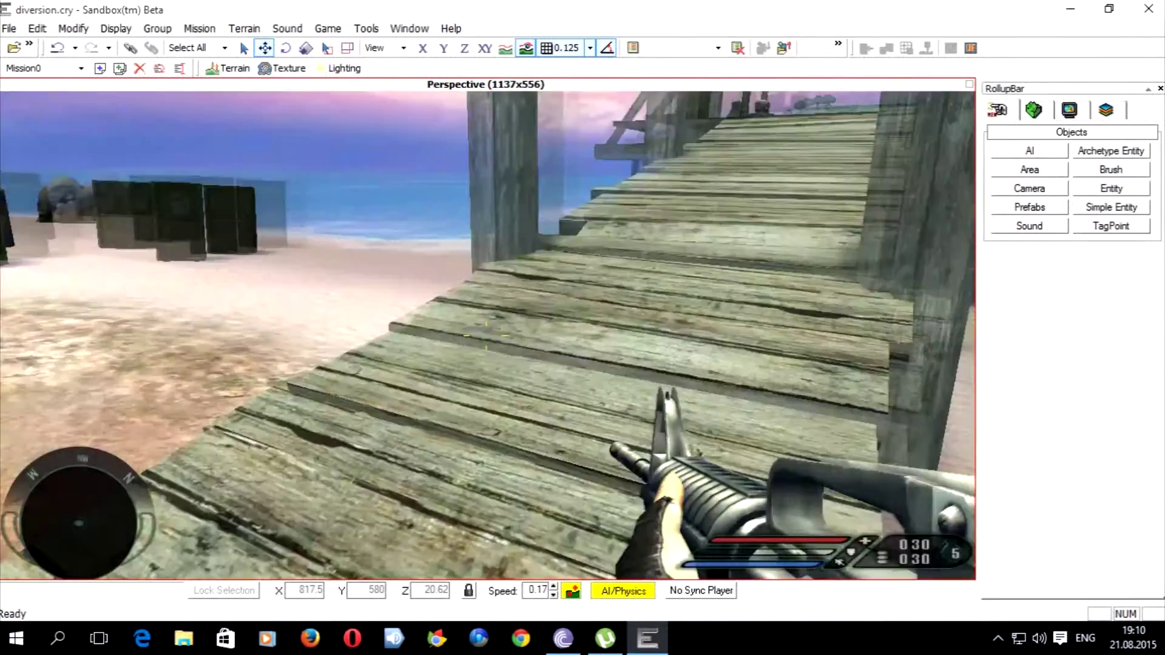
pyautogui.press('w')
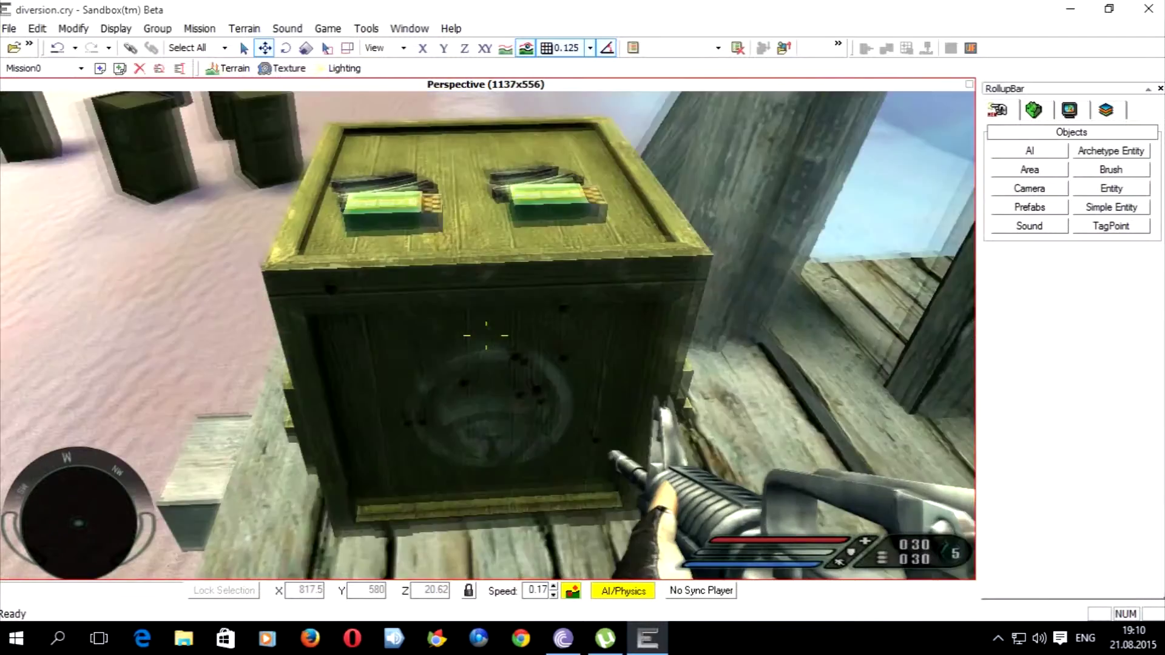
pyautogui.press('Escape')
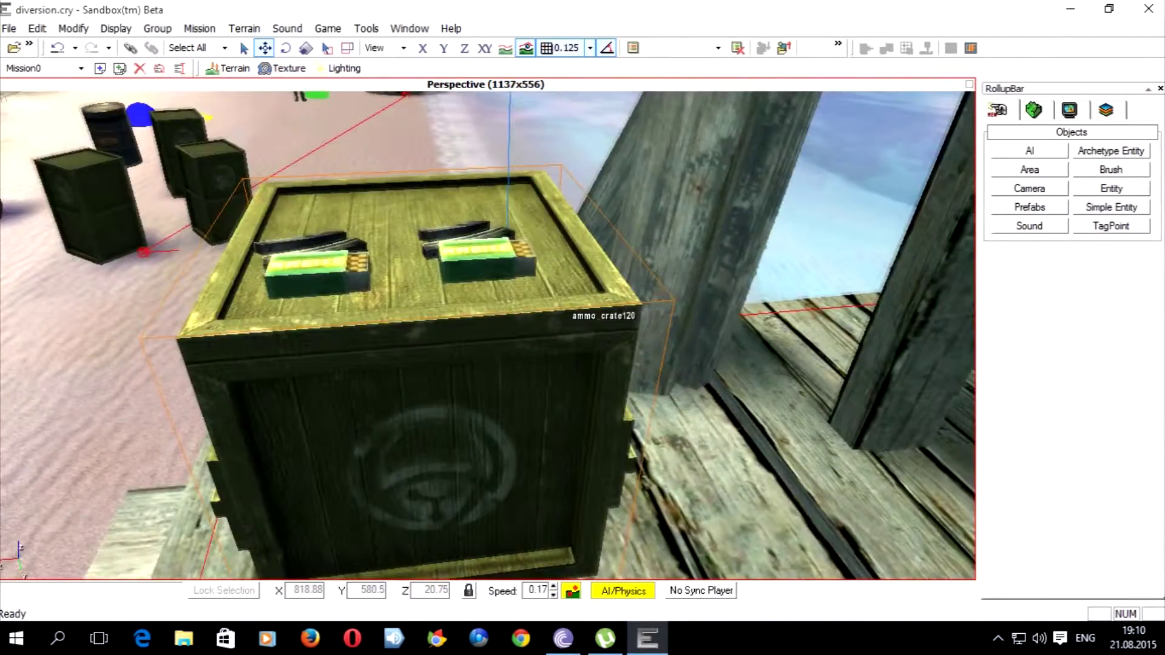
# - Select the AmmoSMG1 pickup on the pier crate and lower it to Z 20.7
pyautogui.press('s')
pyautogui.moveTo(563, 307); pyautogui.dragTo(478, 381, button='right')
pyautogui.press('w')
pyautogui.press('s')
pyautogui.press('w')
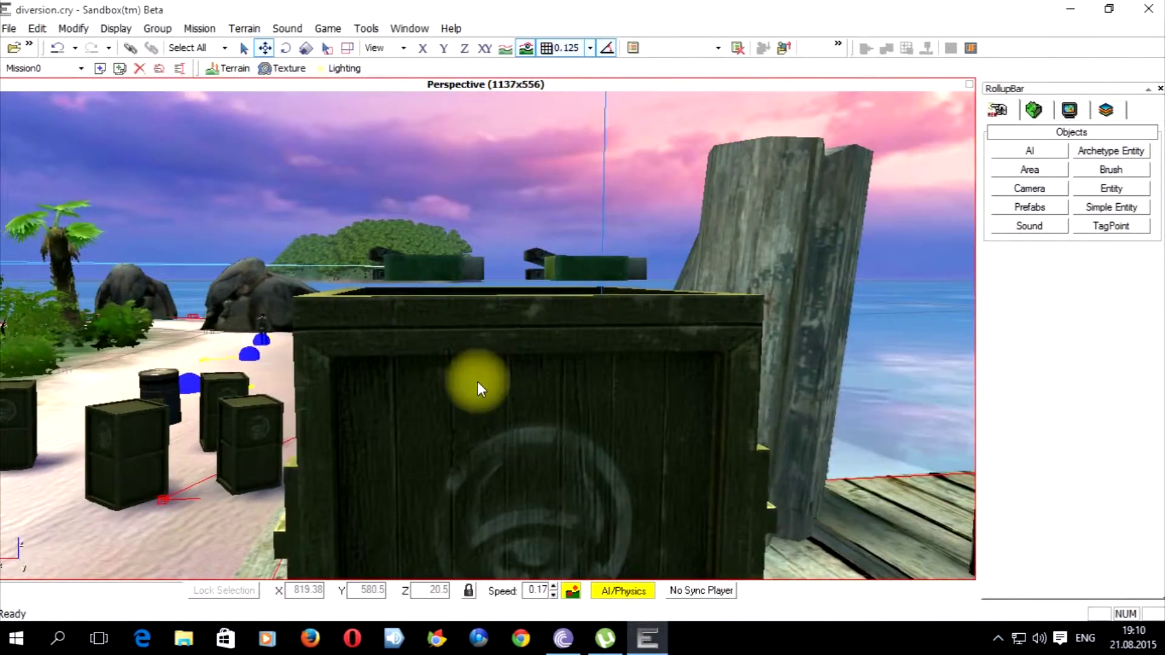
pyautogui.click(577, 274)
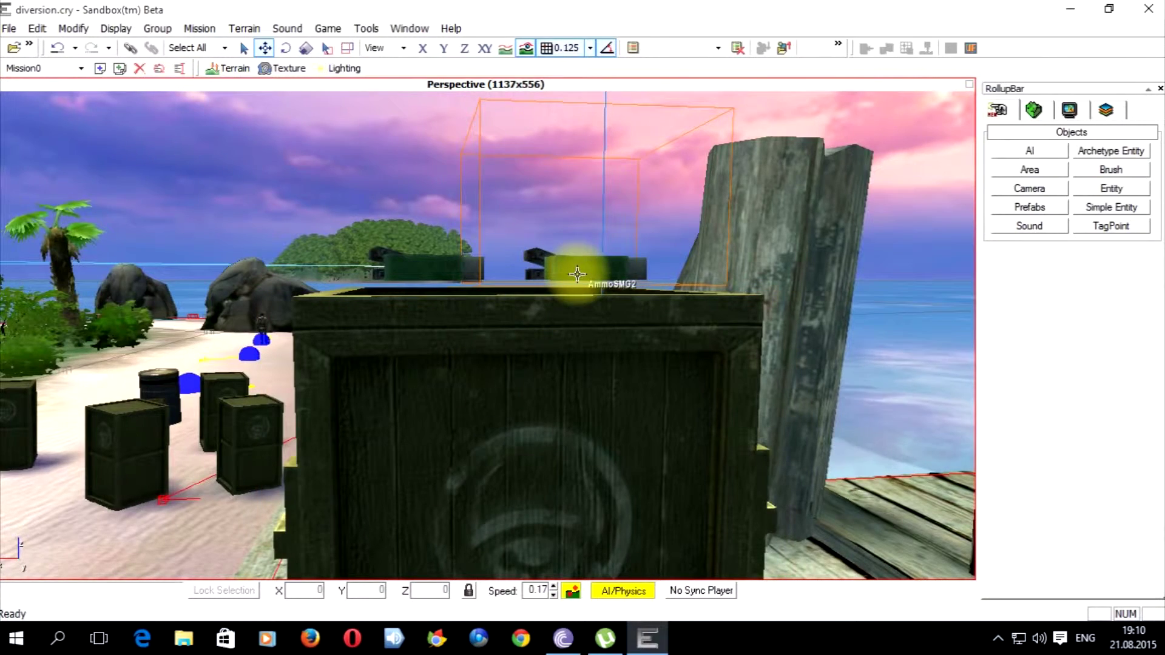
pyautogui.click(577, 274)
pyautogui.press('s')
pyautogui.moveTo(595, 317); pyautogui.dragTo(595, 352, button='right')
pyautogui.press('w')
pyautogui.press('w')
pyautogui.press('d')
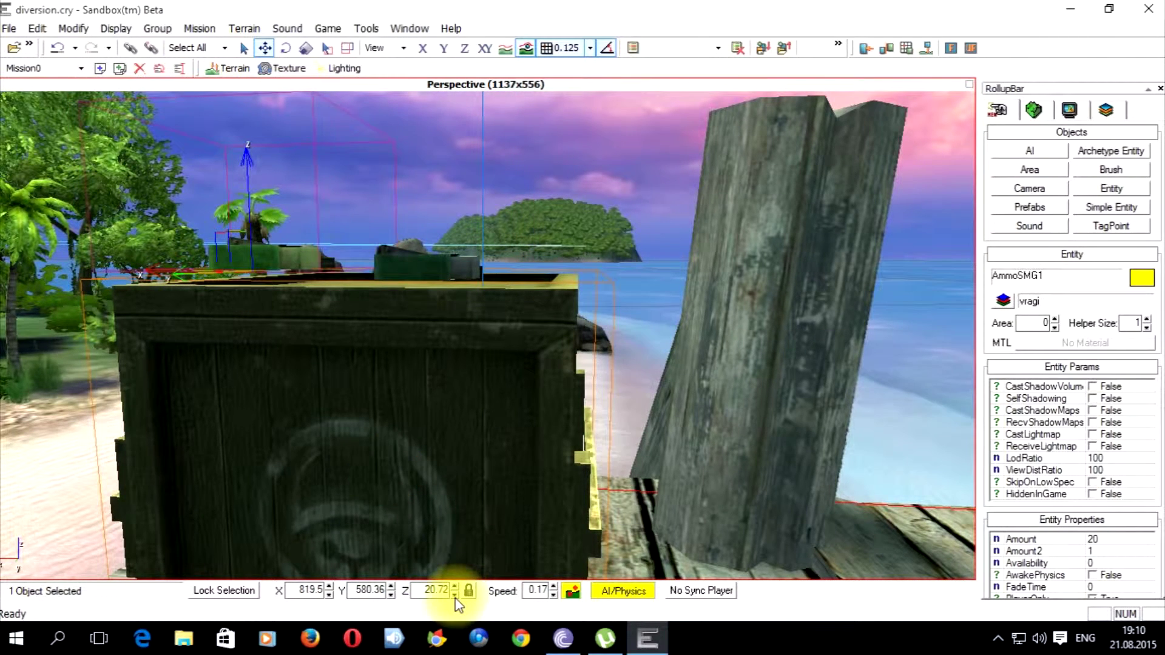
pyautogui.click(452, 598)
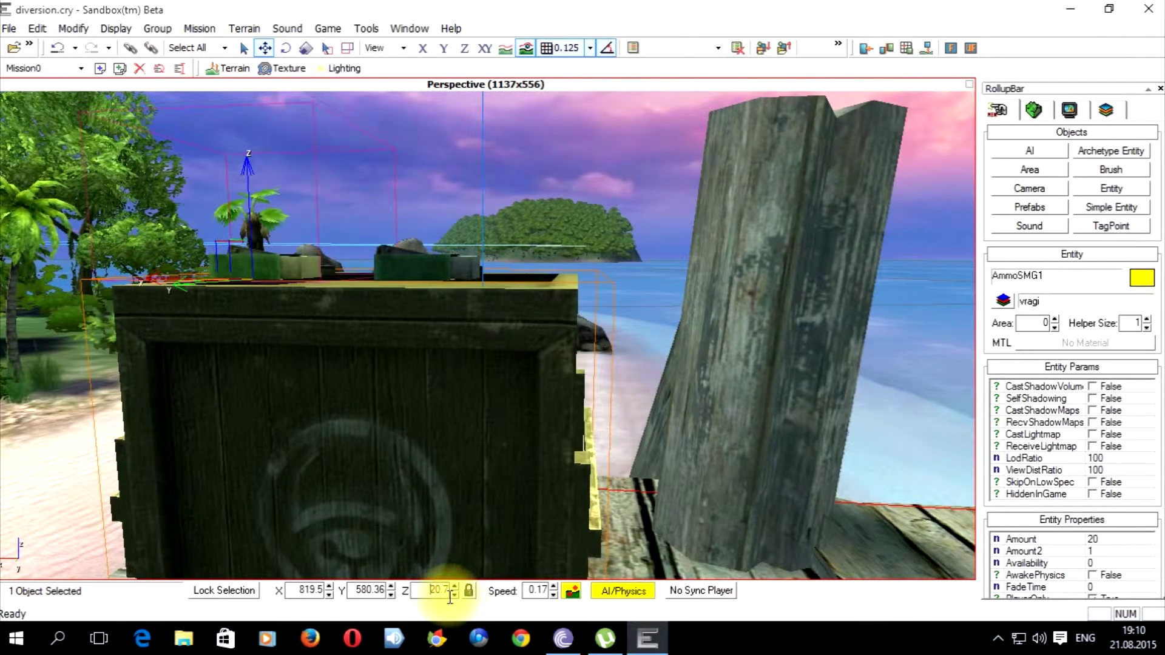
# - Examine how the two ammo pickups sit on the crate from above and around, and clear the selection
pyautogui.press('s')
pyautogui.moveTo(473, 510); pyautogui.dragTo(473, 379, button='right')
pyautogui.moveTo(431, 261); pyautogui.dragTo(475, 241, button='right')
pyautogui.press('a')
pyautogui.moveTo(580, 310); pyautogui.dragTo(581, 311, button='right')
pyautogui.press('a')
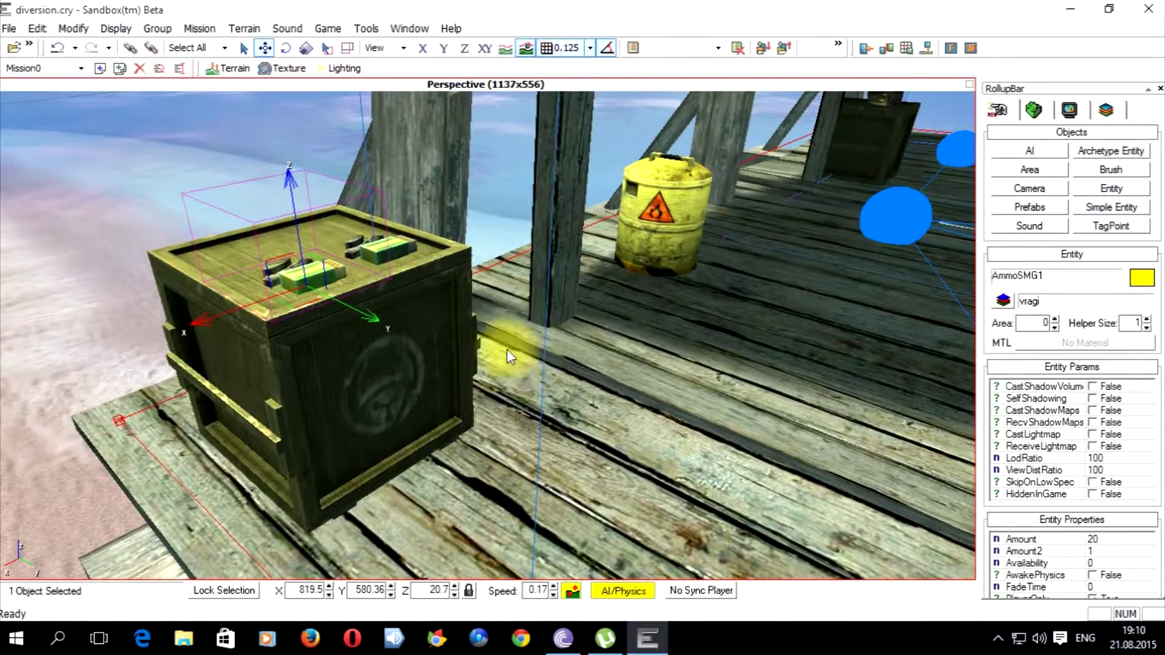
pyautogui.scroll(-5, 511, 390)
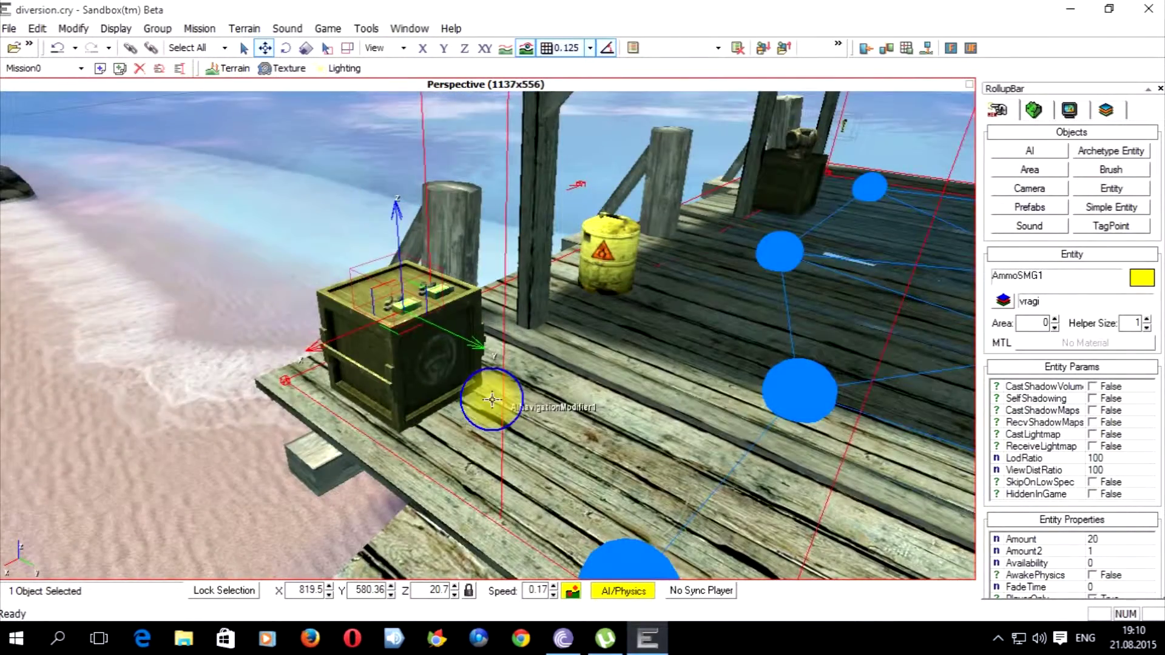
pyautogui.click(216, 370)
# - Select the guard at the seaward end of the pier and test the pier and beach in game mode
pyautogui.moveTo(370, 399); pyautogui.dragTo(364, 407, button='right')
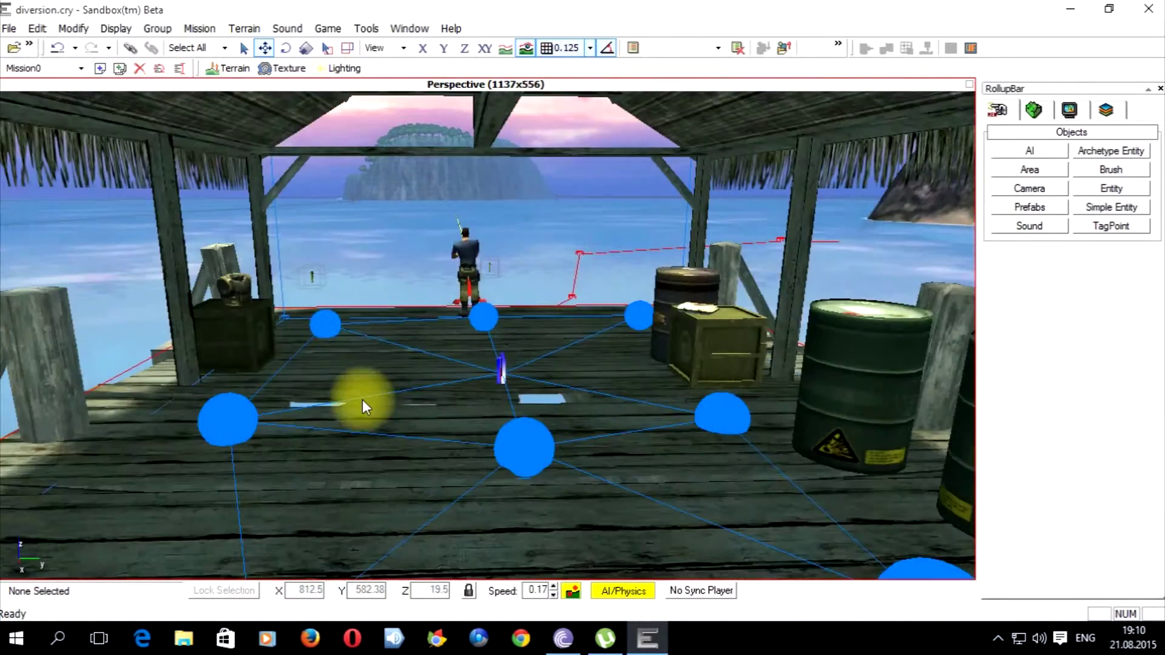
pyautogui.click(472, 274)
pyautogui.moveTo(468, 278); pyautogui.dragTo(588, 329, button='right')
pyautogui.hotkey('ctrl', 'g')
pyautogui.press('w')
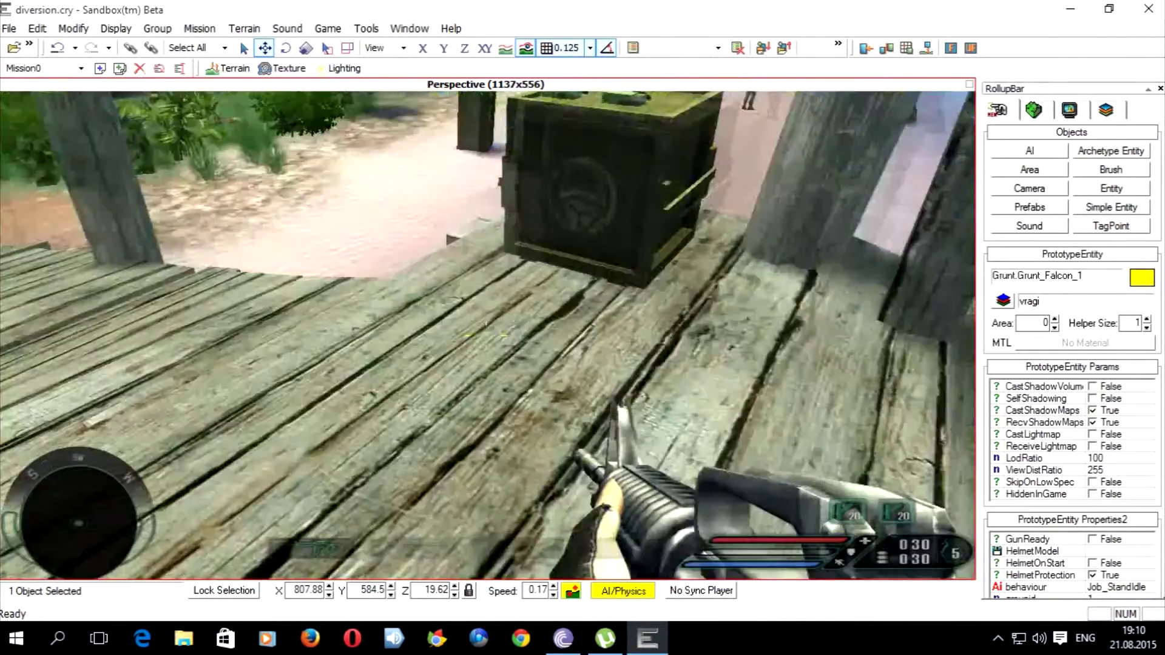
pyautogui.press('s')
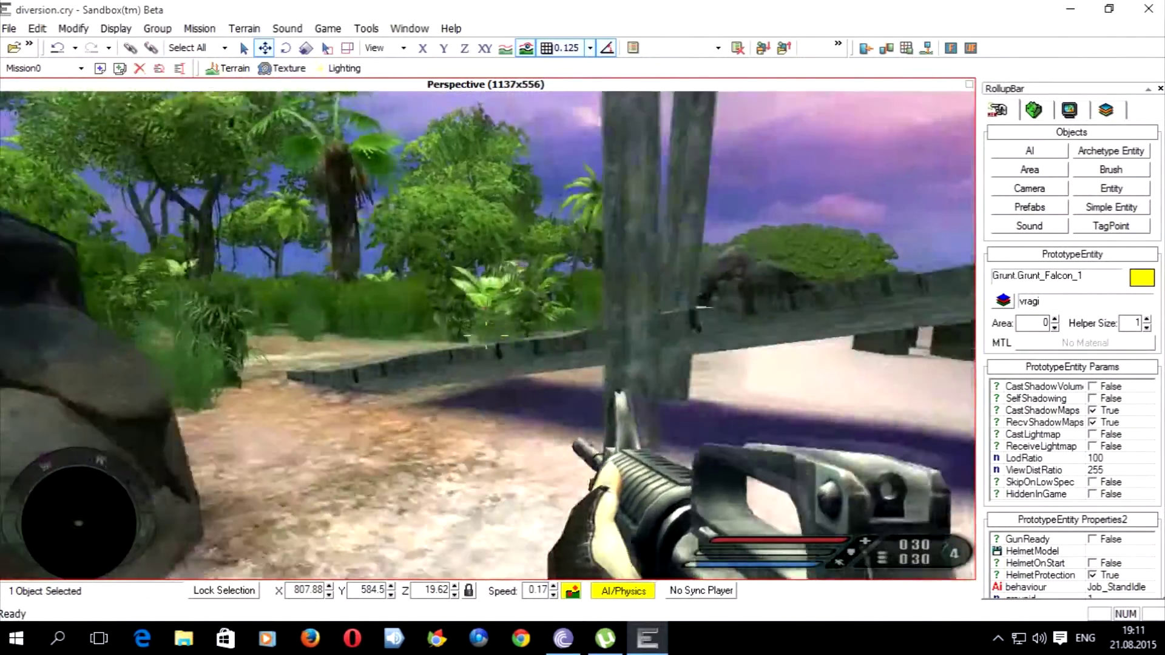
pyautogui.press('w')
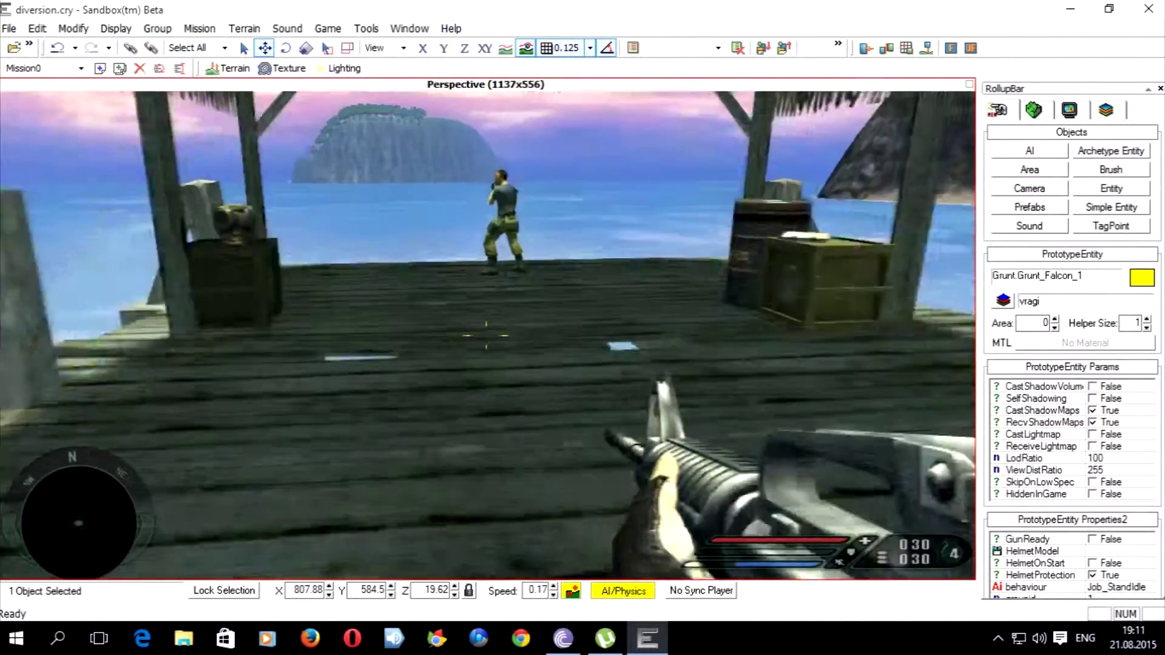
pyautogui.press('w')
pyautogui.press('Escape')
# - Clone the selected pier guard and place the copy beside the ammo crate at X 818.88, Y 581.5, Z 19.62
pyautogui.moveTo(535, 333); pyautogui.dragTo(542, 324, button='right')
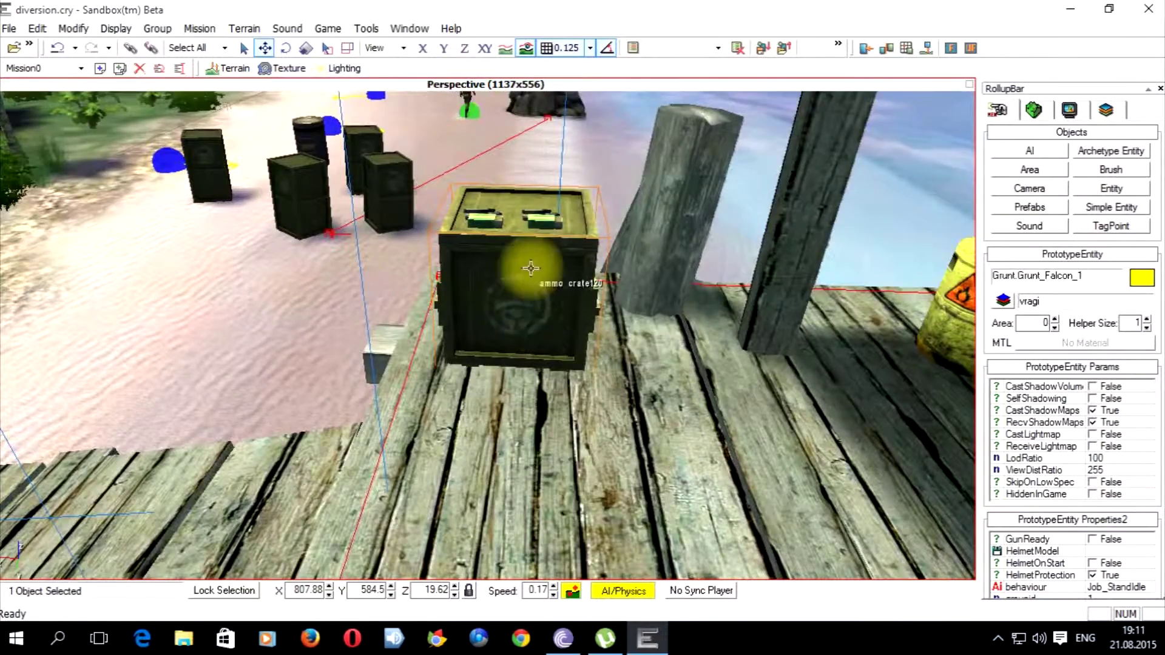
pyautogui.press('a')
pyautogui.moveTo(522, 261); pyautogui.dragTo(587, 289, button='right')
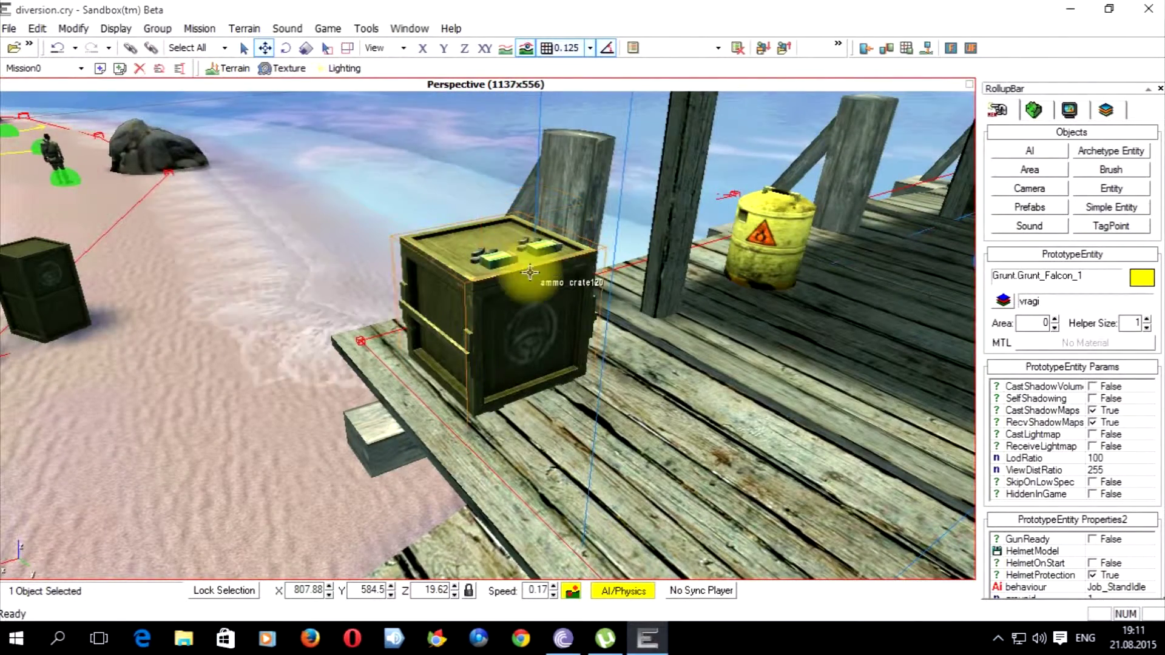
pyautogui.press('s')
pyautogui.moveTo(598, 271); pyautogui.dragTo(588, 304, button='right')
pyautogui.press('w')
pyautogui.keyDown('alt'); pyautogui.moveTo(587, 304); pyautogui.dragTo(559, 317, button='middle'); pyautogui.keyUp('alt')
pyautogui.click(507, 346)
pyautogui.click(243, 388)
pyautogui.keyDown('alt'); pyautogui.moveTo(243, 388); pyautogui.dragTo(346, 425, button='middle'); pyautogui.keyUp('alt')
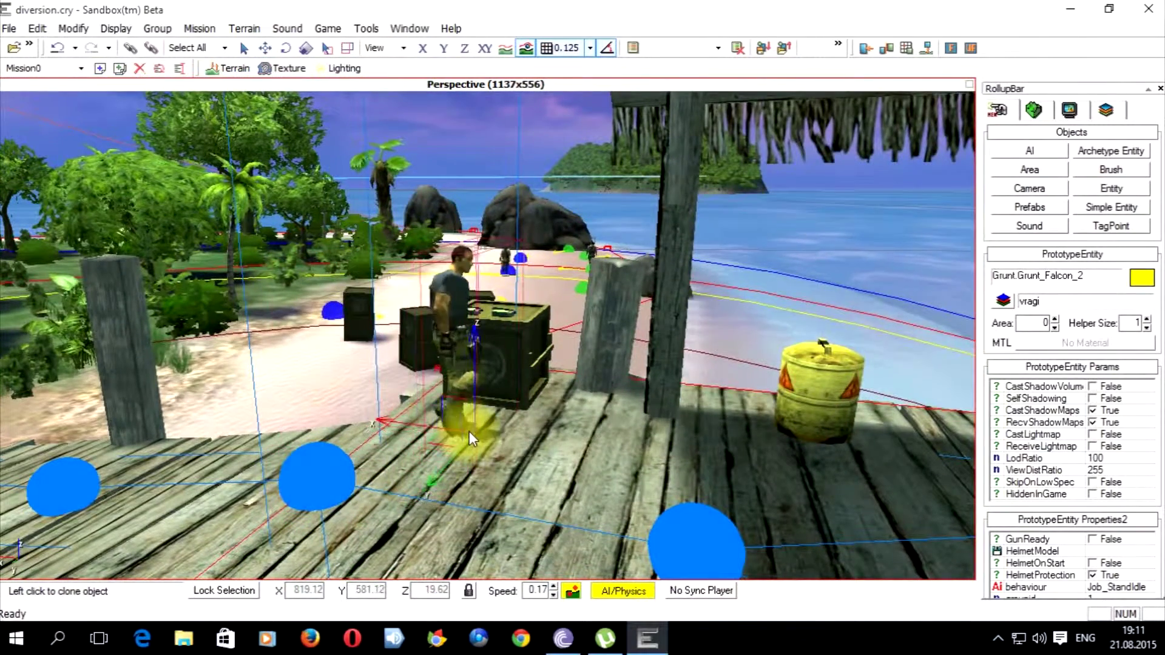
pyautogui.click(490, 449)
# - Enter game mode, shoot the cloned guard, walk up to the ammo crate and leave game mode
pyautogui.moveTo(490, 448); pyautogui.dragTo(489, 450, button='right')
pyautogui.hotkey('ctrl', 'g')
pyautogui.click(485, 335)
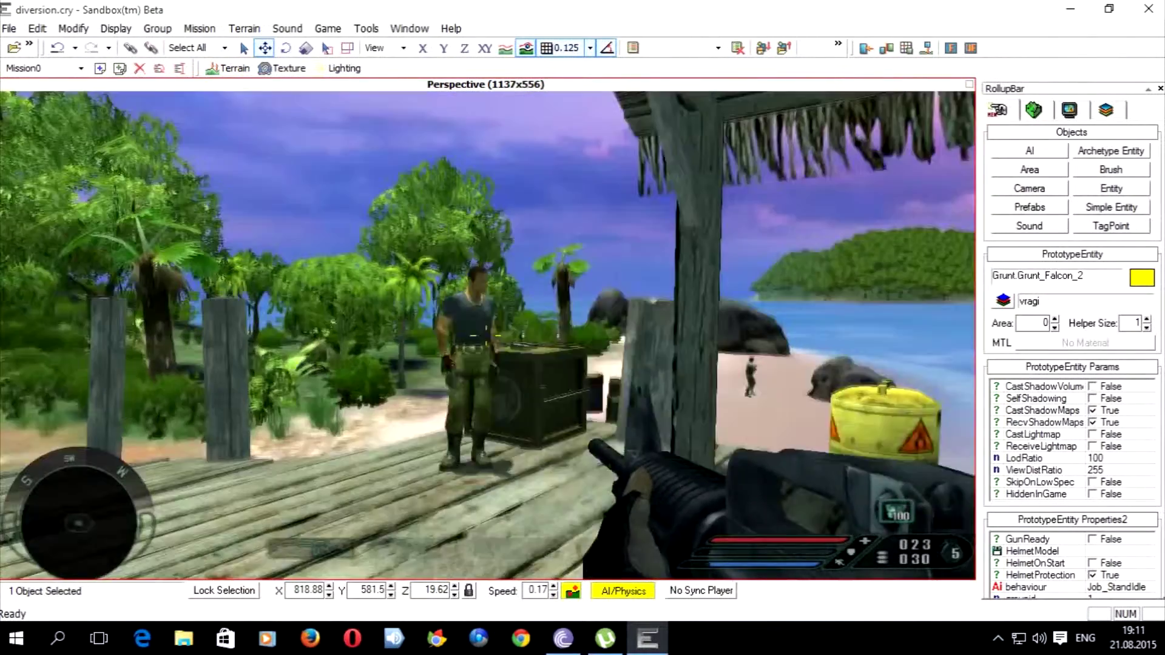
pyautogui.click(487, 335)
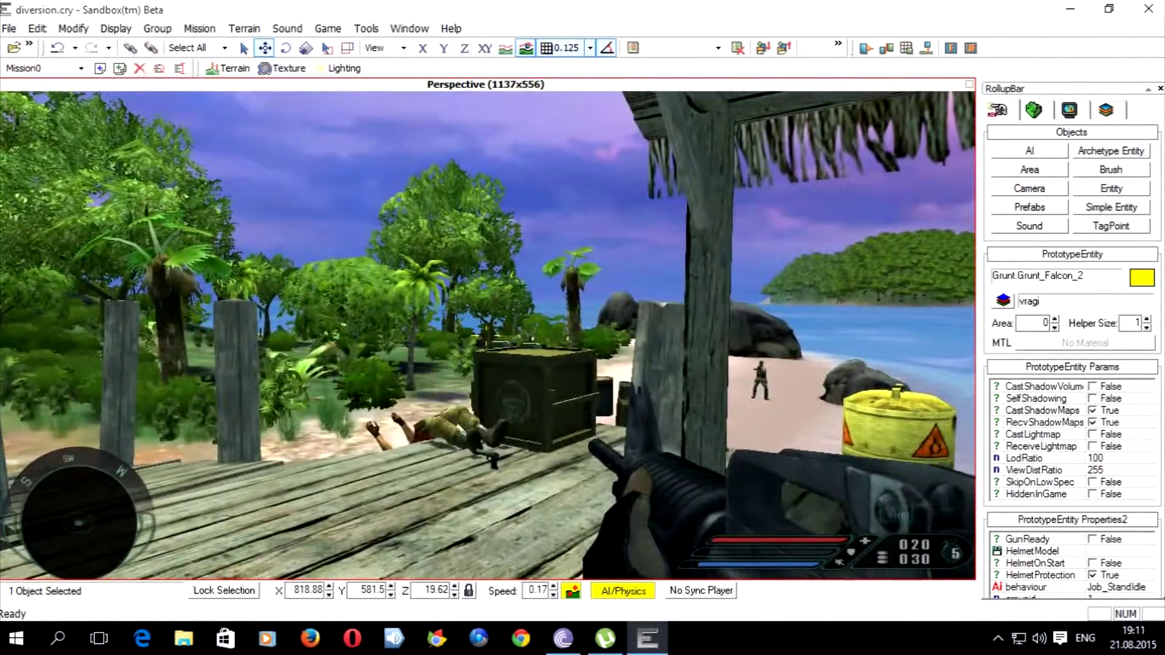
pyautogui.press('w')
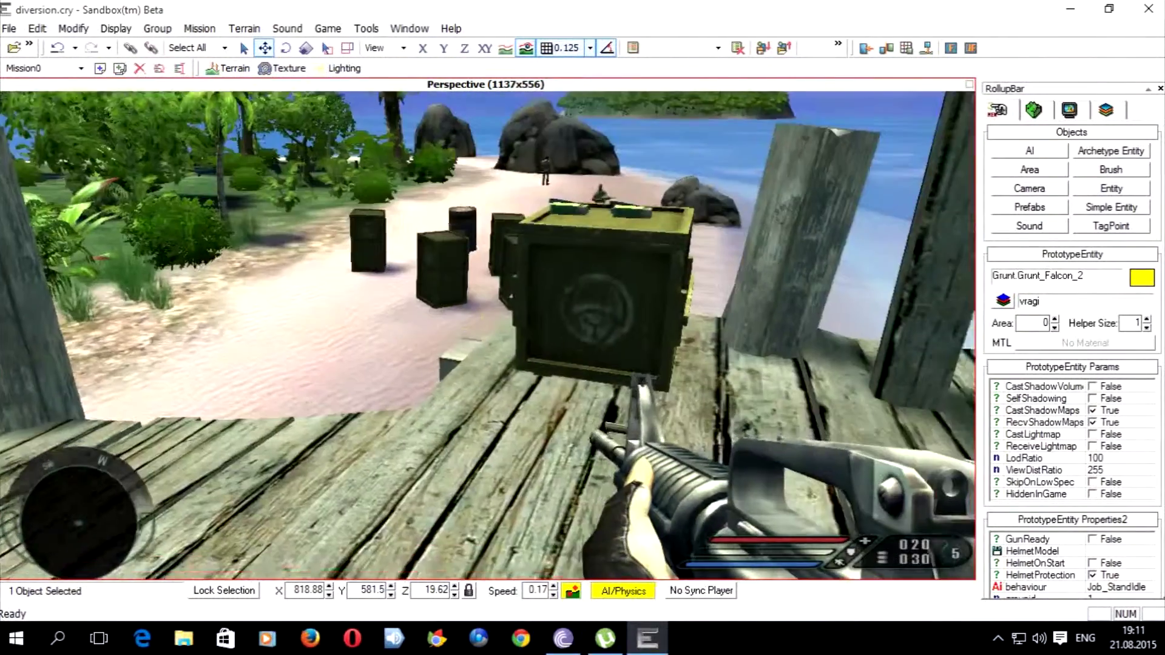
pyautogui.press('Escape')
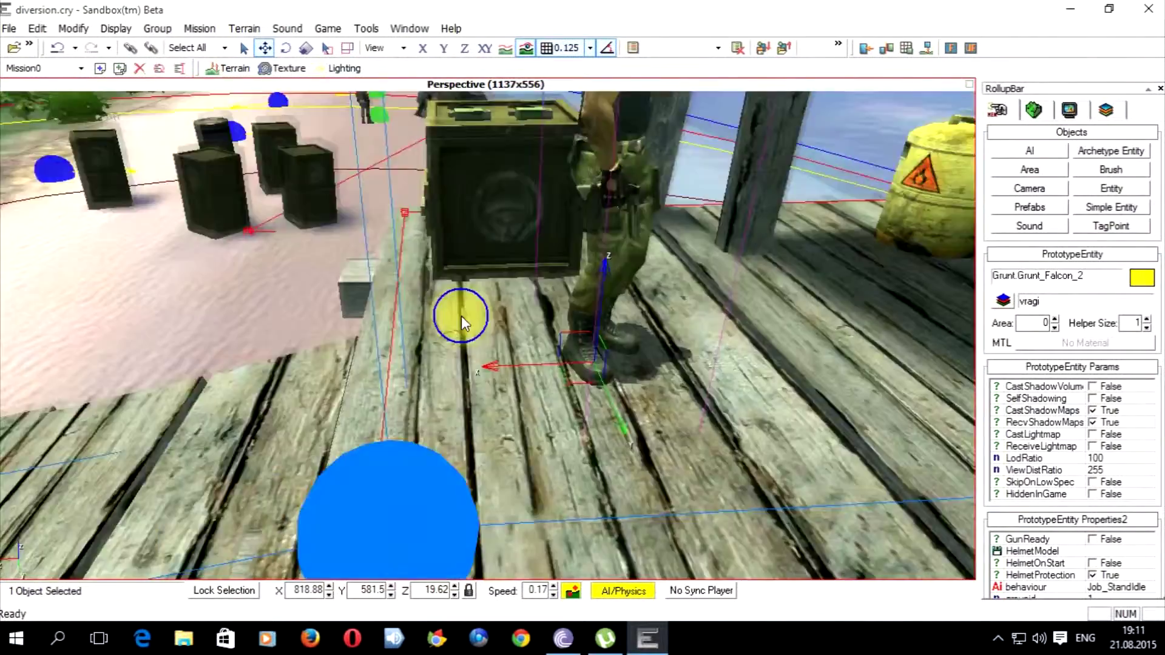
# - Raise the ammo pickups on the pier crate, AmmoSMG1 to Z 20.67 and AmmoSMG2 to Z 20.66
pyautogui.press('w')
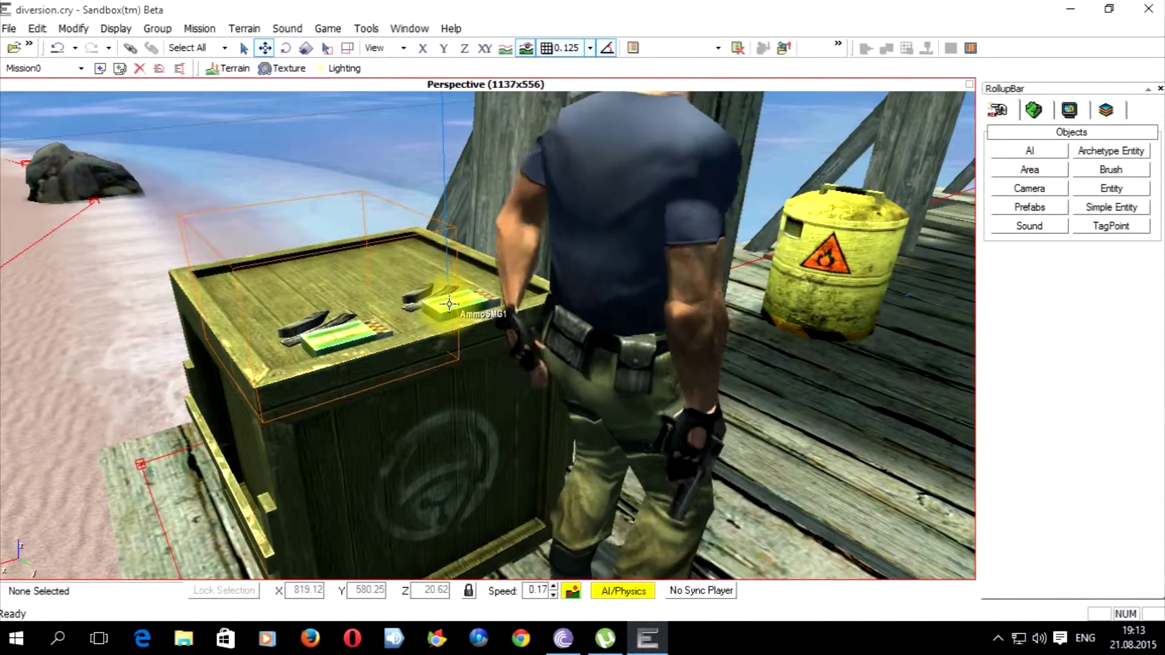
pyautogui.click(448, 303)
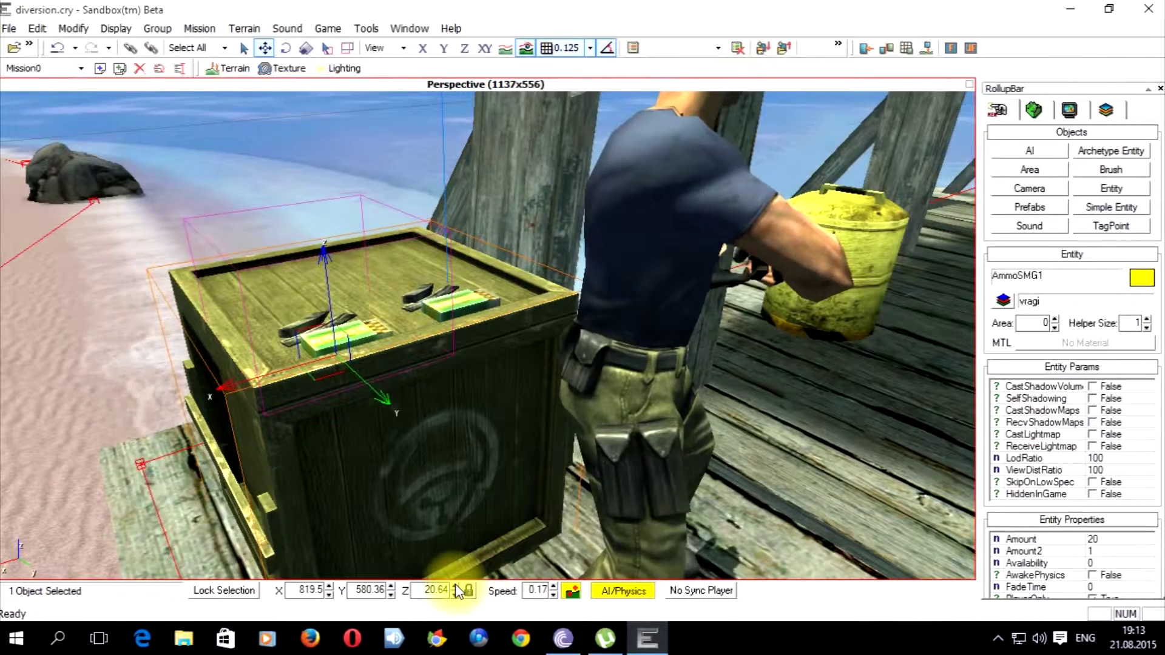
pyautogui.click(455, 586)
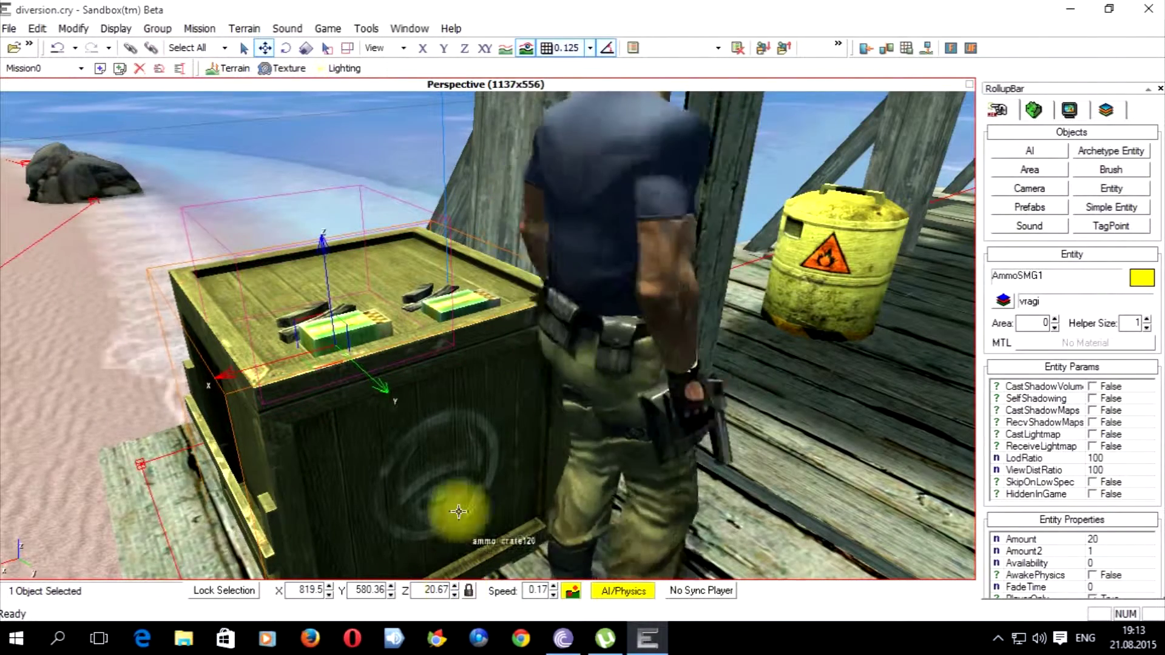
pyautogui.click(480, 340)
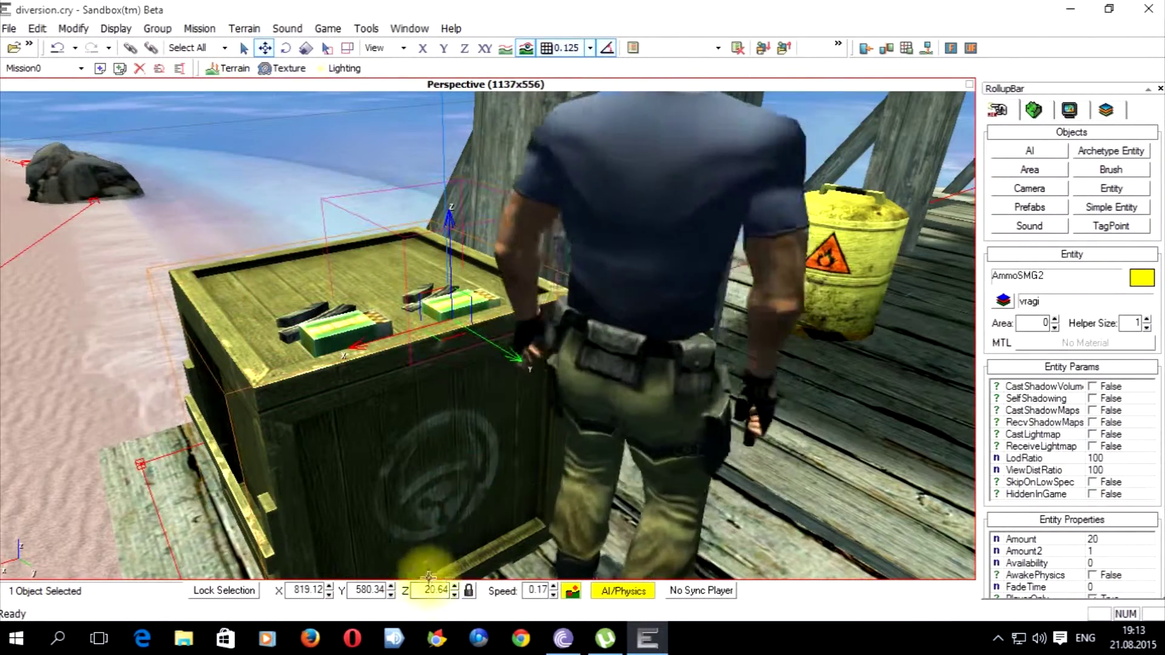
pyautogui.click(450, 584)
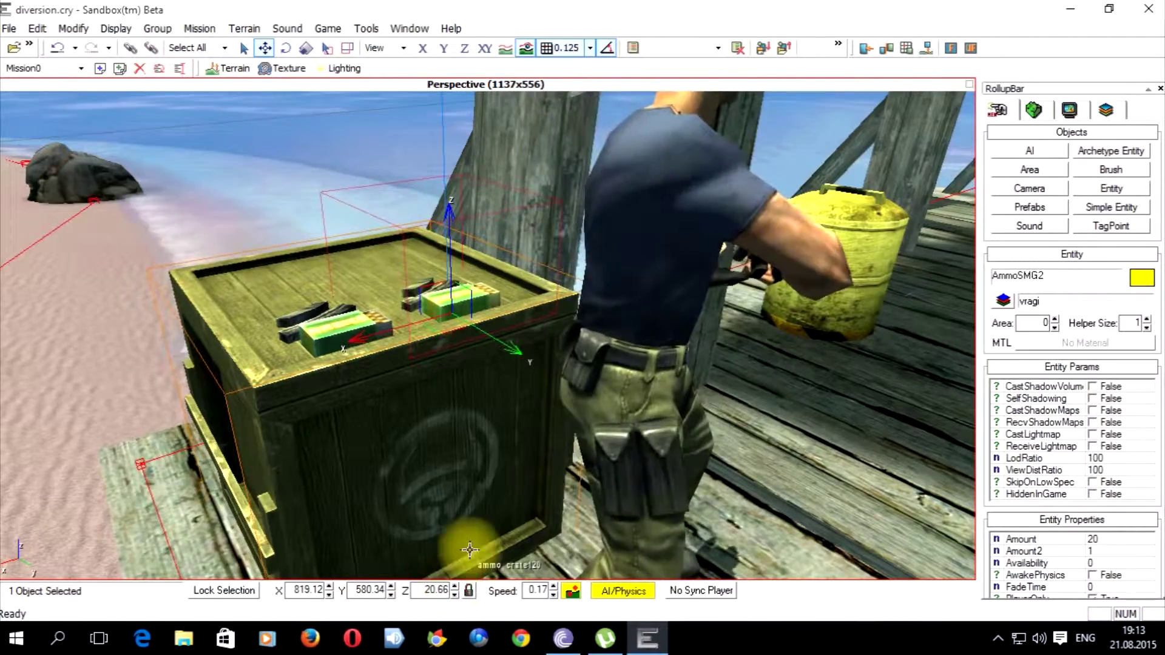
# - Clear the selection, view the guard and the crate from under the pier roof in game mode, and exit it
pyautogui.press('s')
pyautogui.click(320, 449)
pyautogui.moveTo(381, 449); pyautogui.dragTo(387, 447, button='right')
pyautogui.press('w')
pyautogui.hotkey('ctrl', 'g')
pyautogui.press('w')
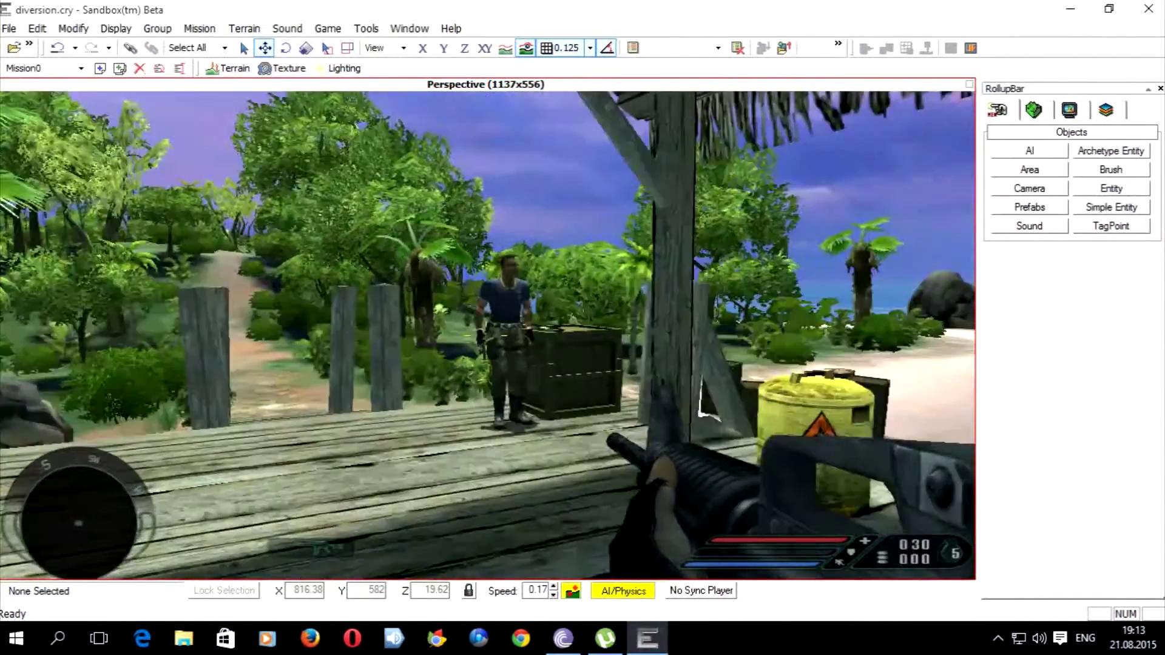
pyautogui.press('Escape')
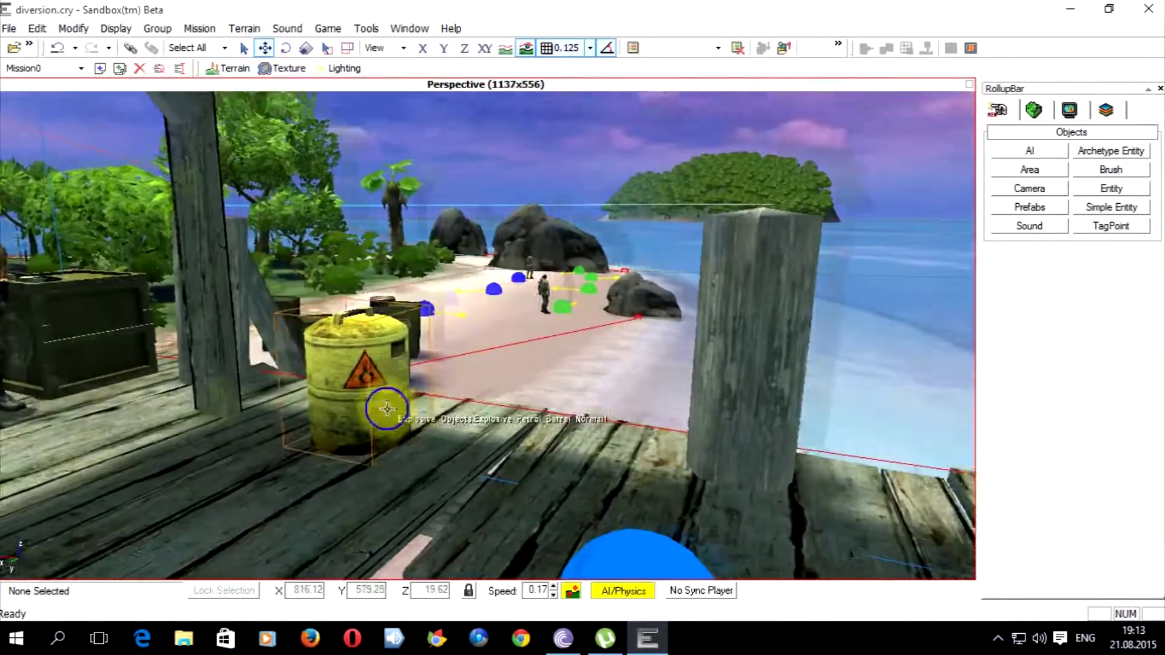
# - Select the guard beside the ammo crate, examine its properties and events, and clear the selection
pyautogui.moveTo(387, 409); pyautogui.dragTo(212, 337, button='right')
pyautogui.click(257, 330)
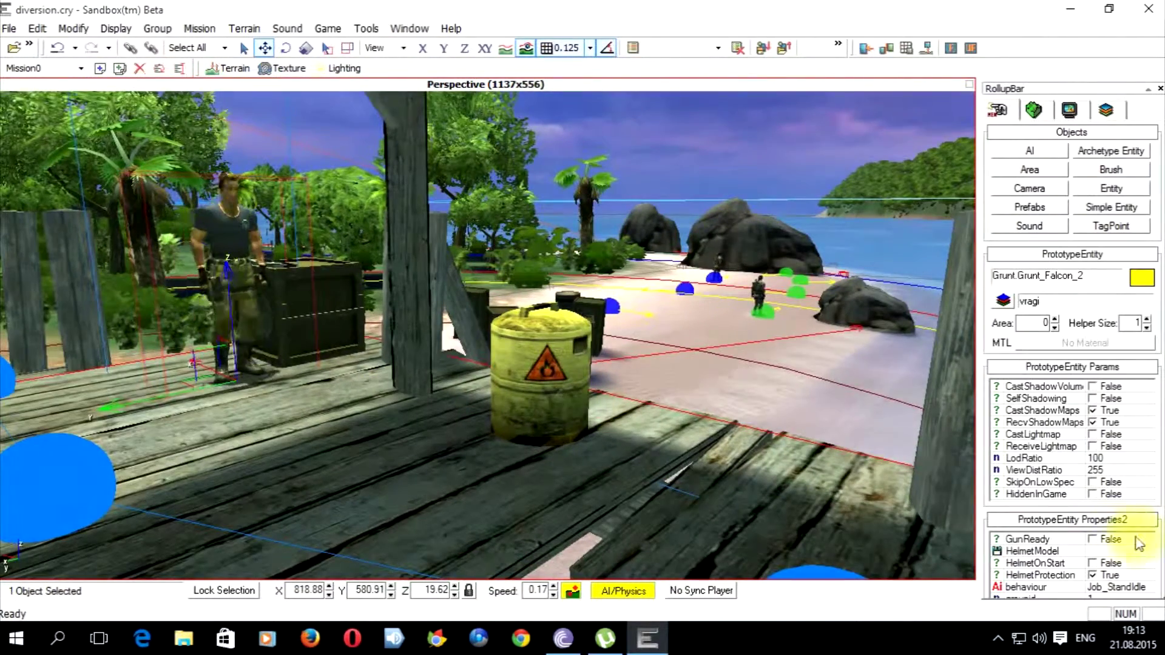
pyautogui.click(1154, 546)
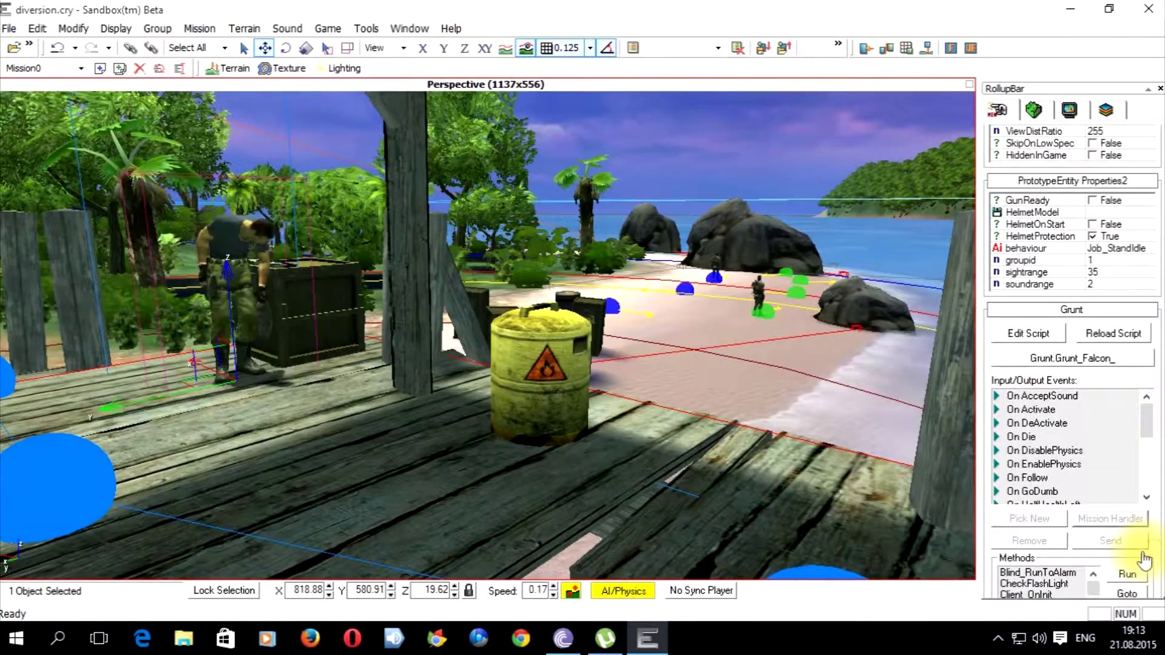
pyautogui.click(773, 143)
# - Enter game mode and shoot at the guard standing beside the ammo crate
pyautogui.moveTo(458, 304)
pyautogui.mouseDown(button='right')
pyautogui.moveTo(443, 313)
pyautogui.moveTo(458, 305)
pyautogui.mouseUp(button='right')
pyautogui.hotkey('ctrl', 'g')
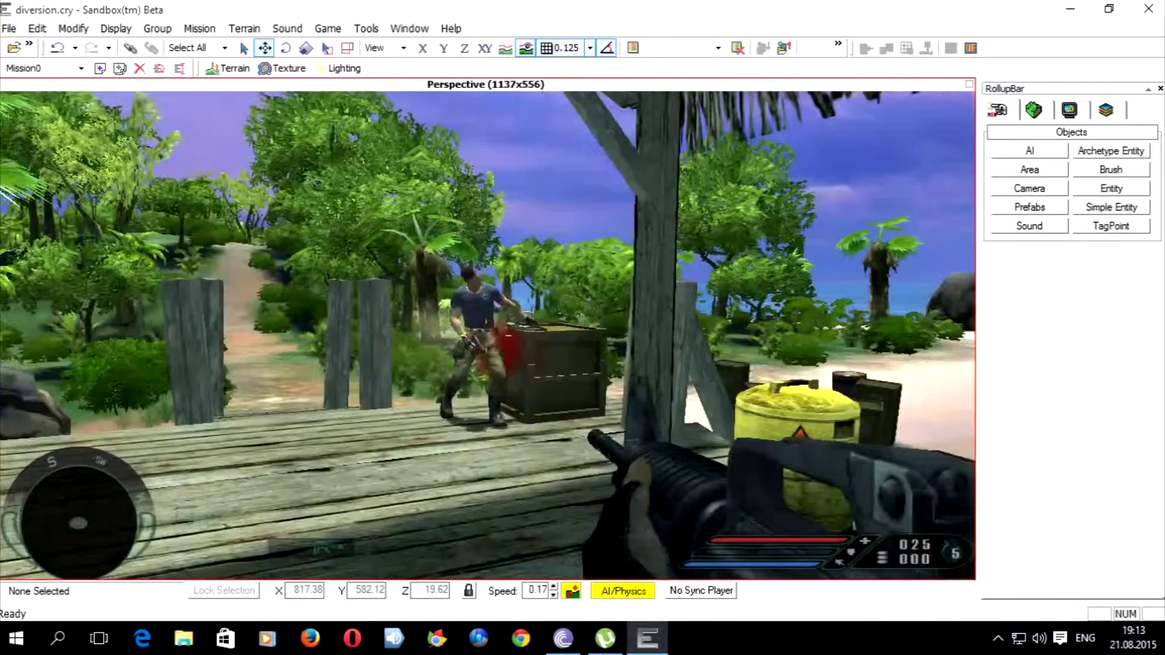
pyautogui.click(486, 335)
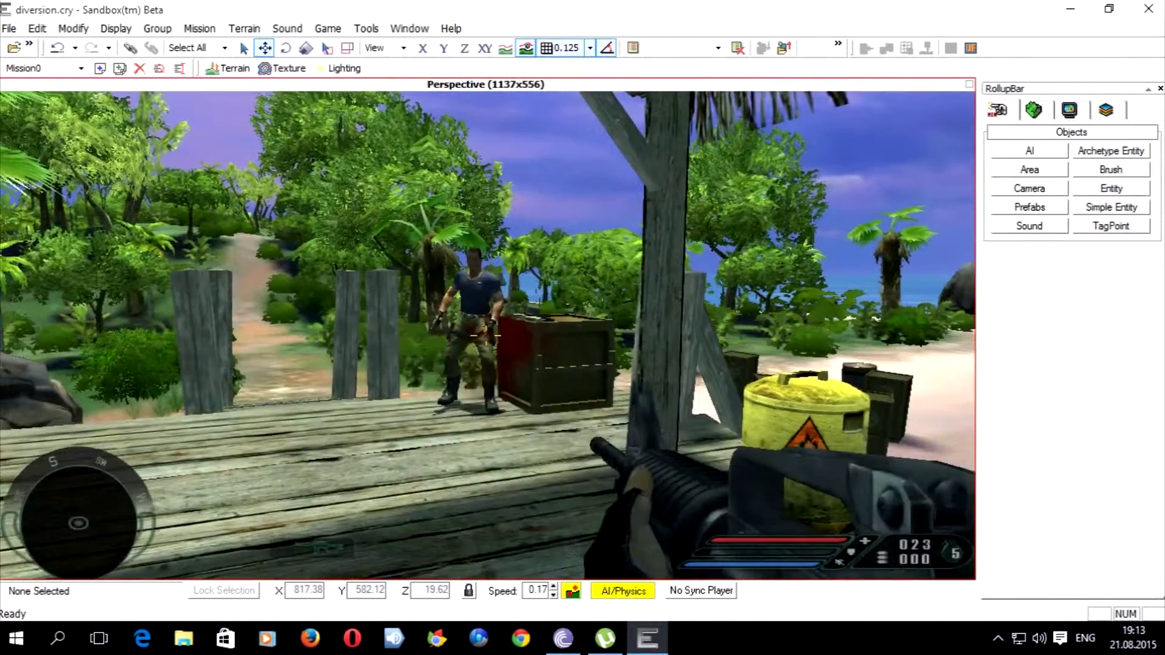